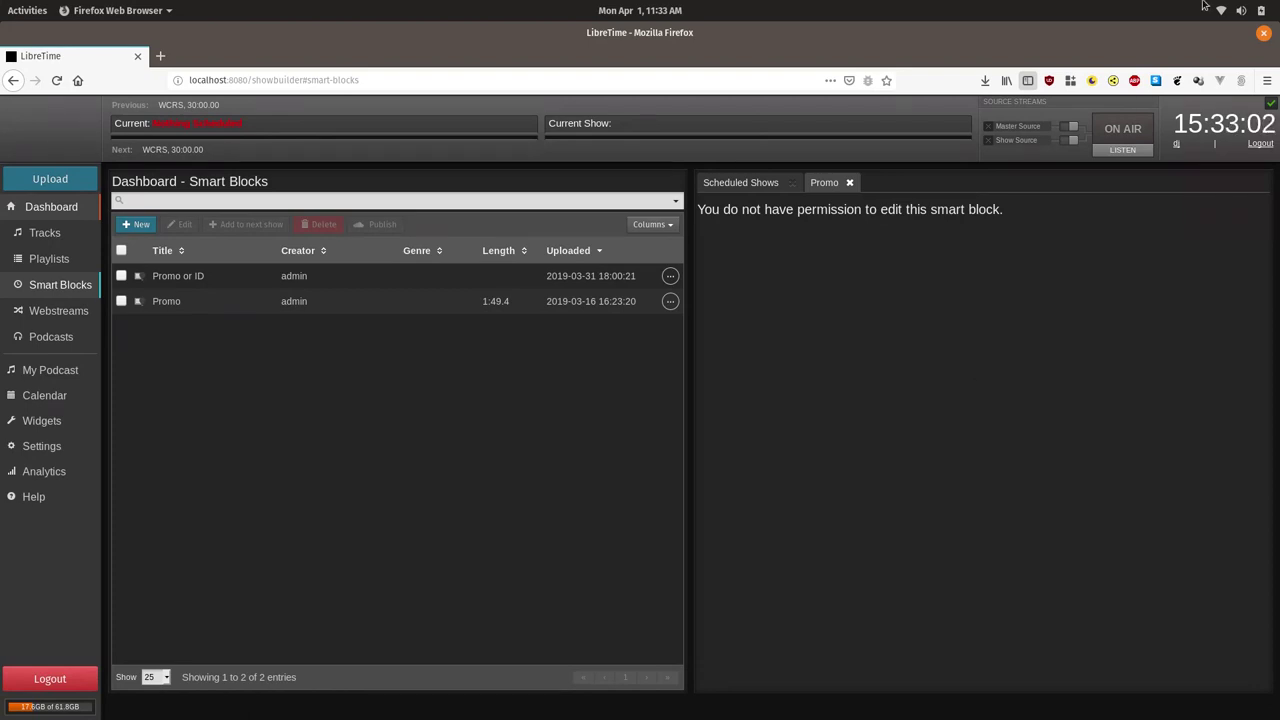
# Step: Log out of the current account and log back in with another account's saved username and password
pyautogui.click(1252, 145)
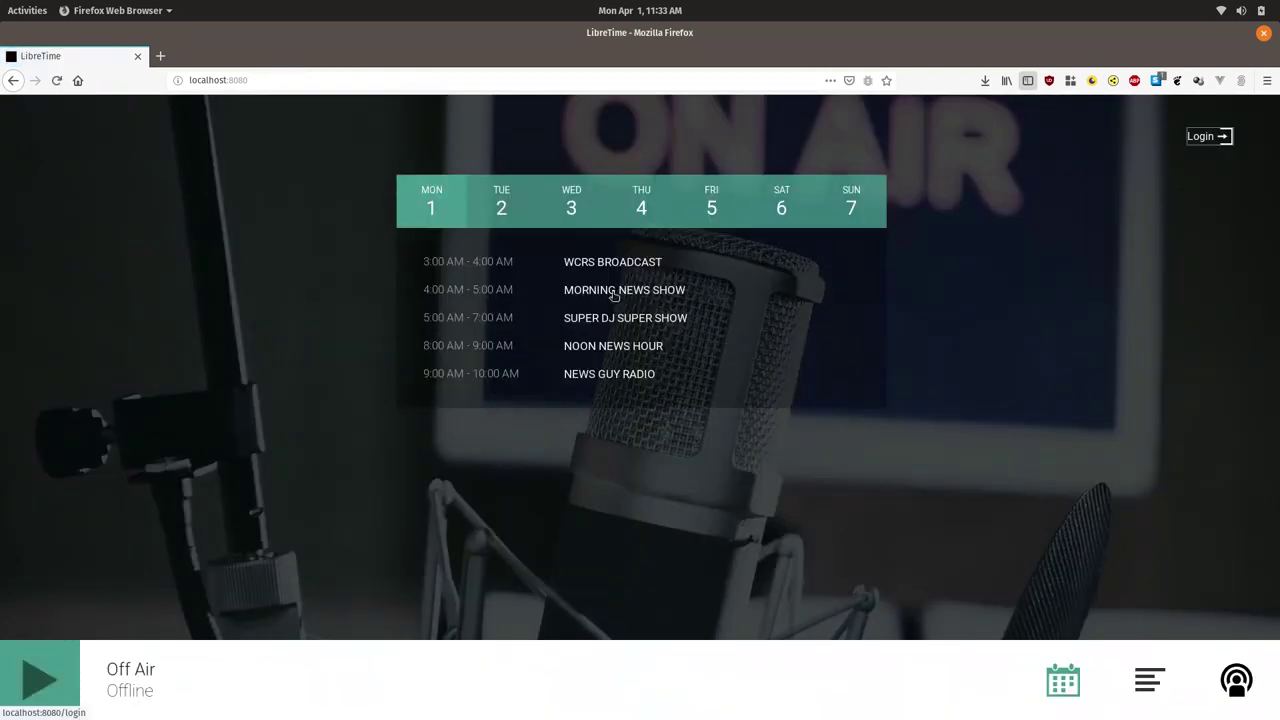
pyautogui.click(1210, 138)
pyautogui.click(634, 285)
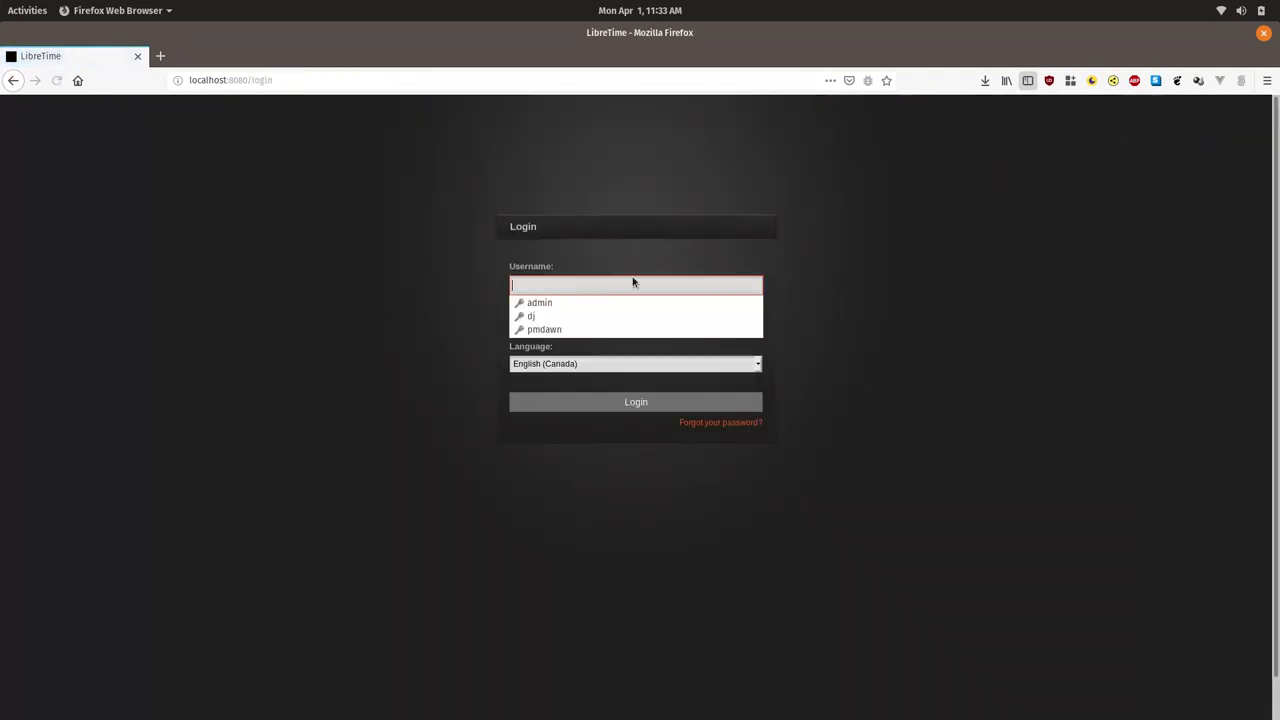
pyautogui.click(551, 330)
pyautogui.click(571, 400)
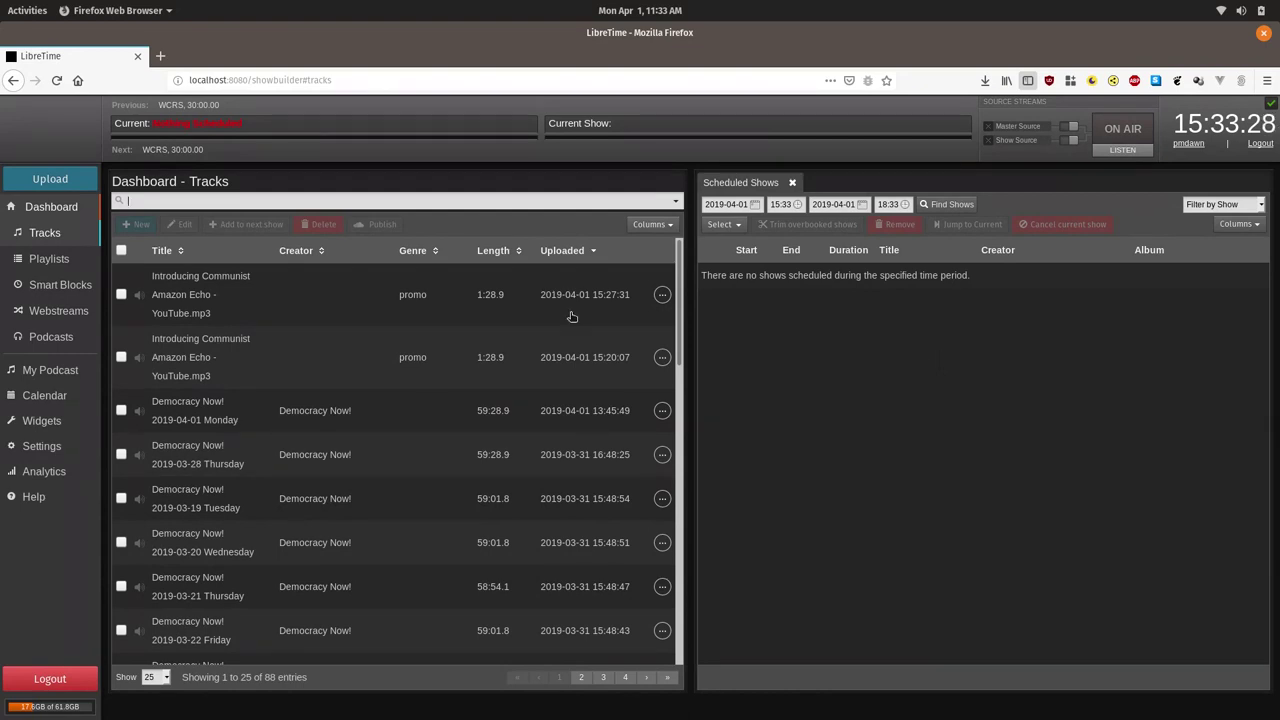
# Step: Open the dashboard's podcast list and load democracynow.org in a new browser tab
pyautogui.click(49, 340)
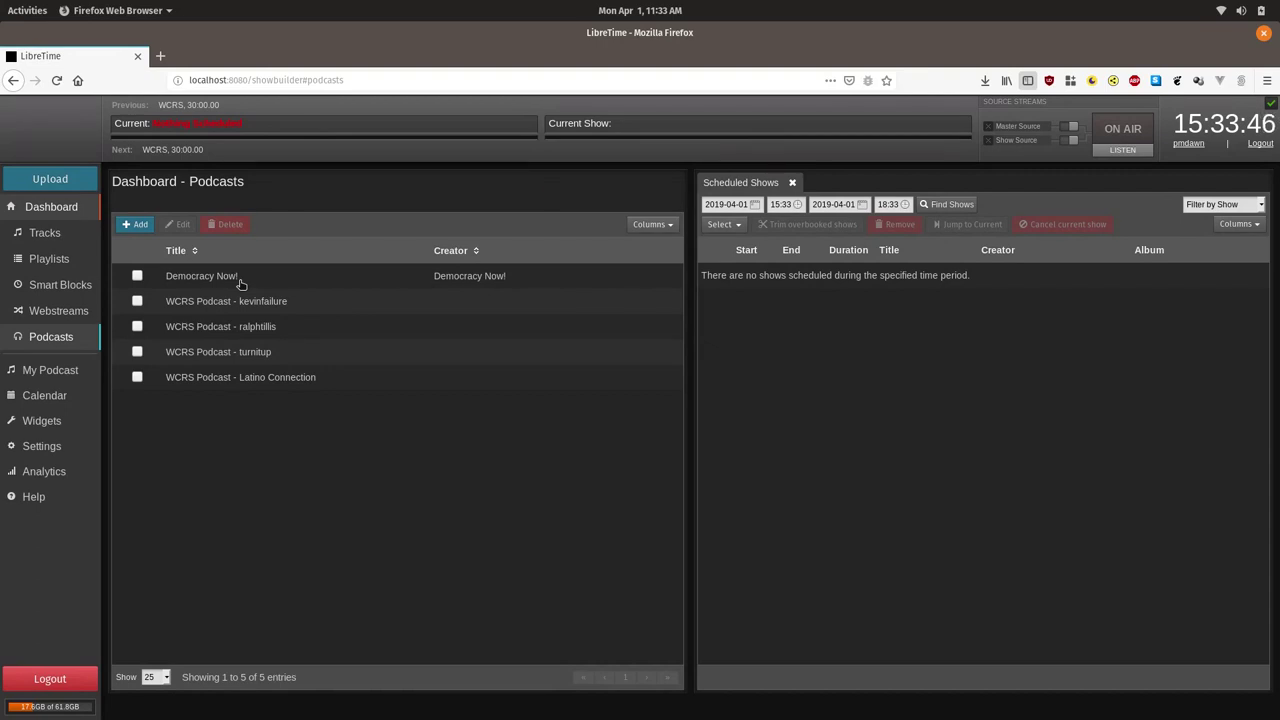
pyautogui.hotkey('ctrl', 't')
pyautogui.write('democracynow.org/')
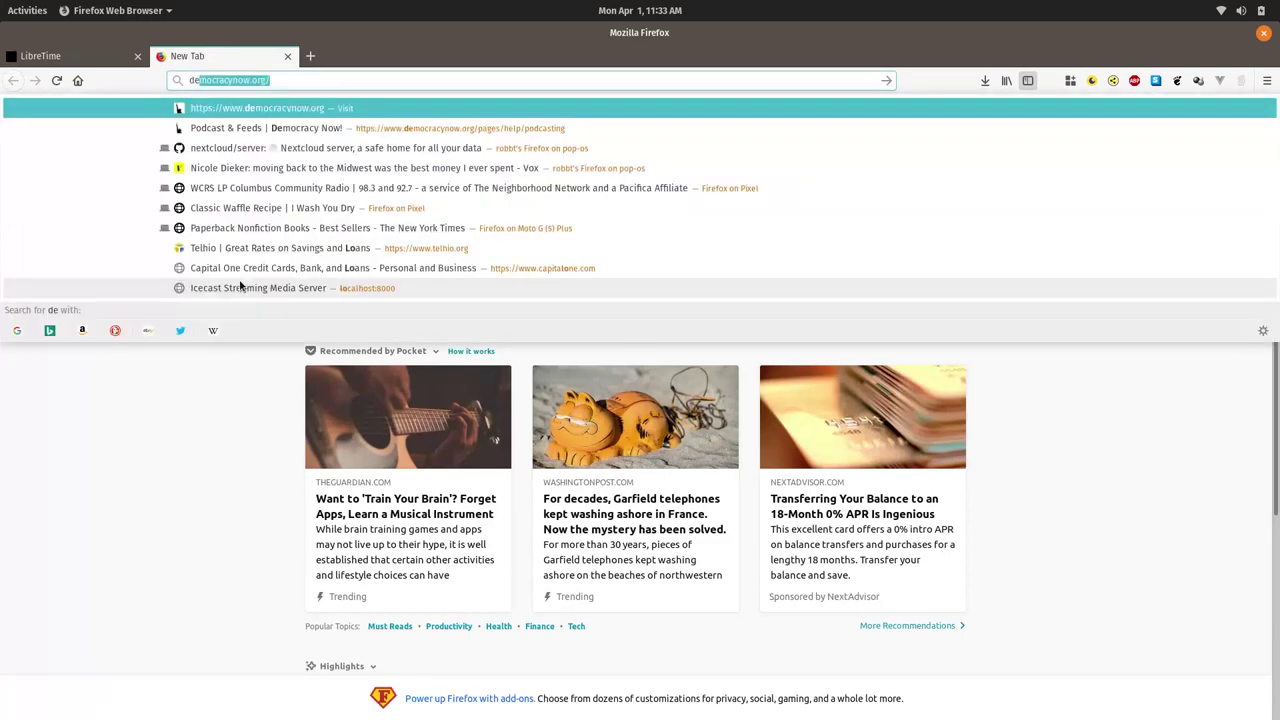
pyautogui.press('Return')
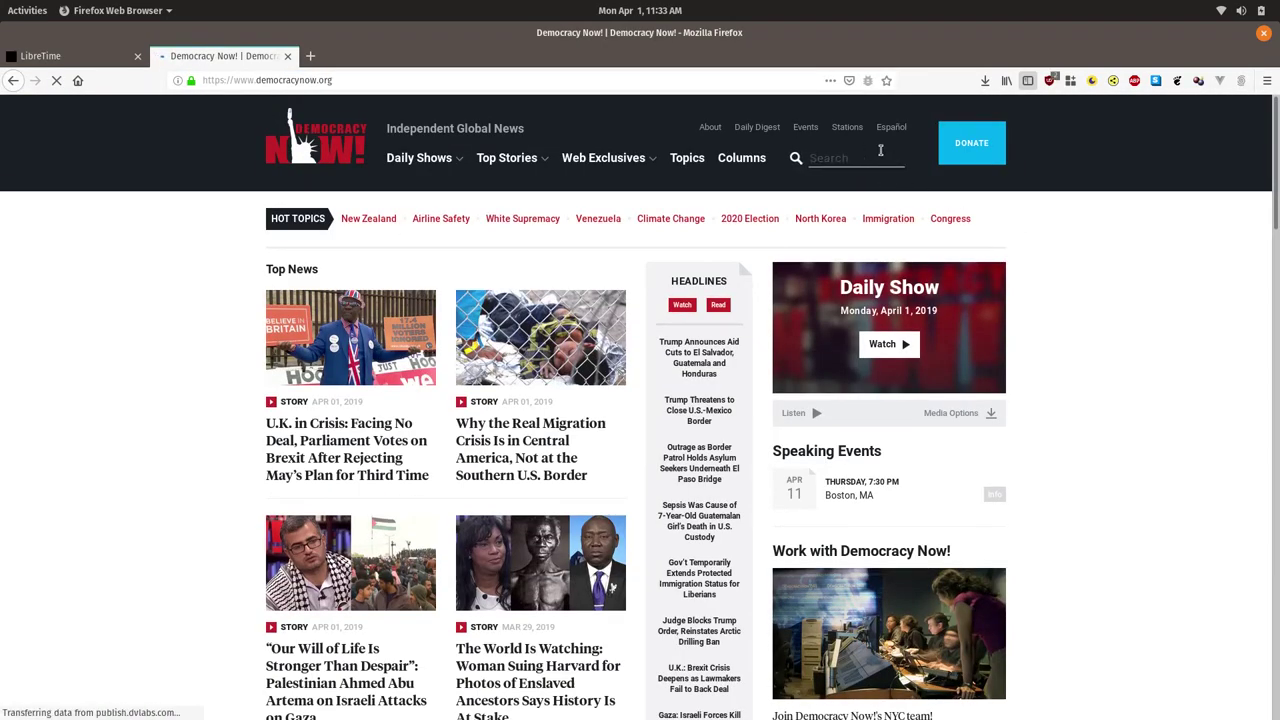
# Step: Open the site's RSS & Podcasts page and copy the link of the RSS feed under Audio: Daily Show & Web Exclusives
pyautogui.scroll(-15, 1174, 519)
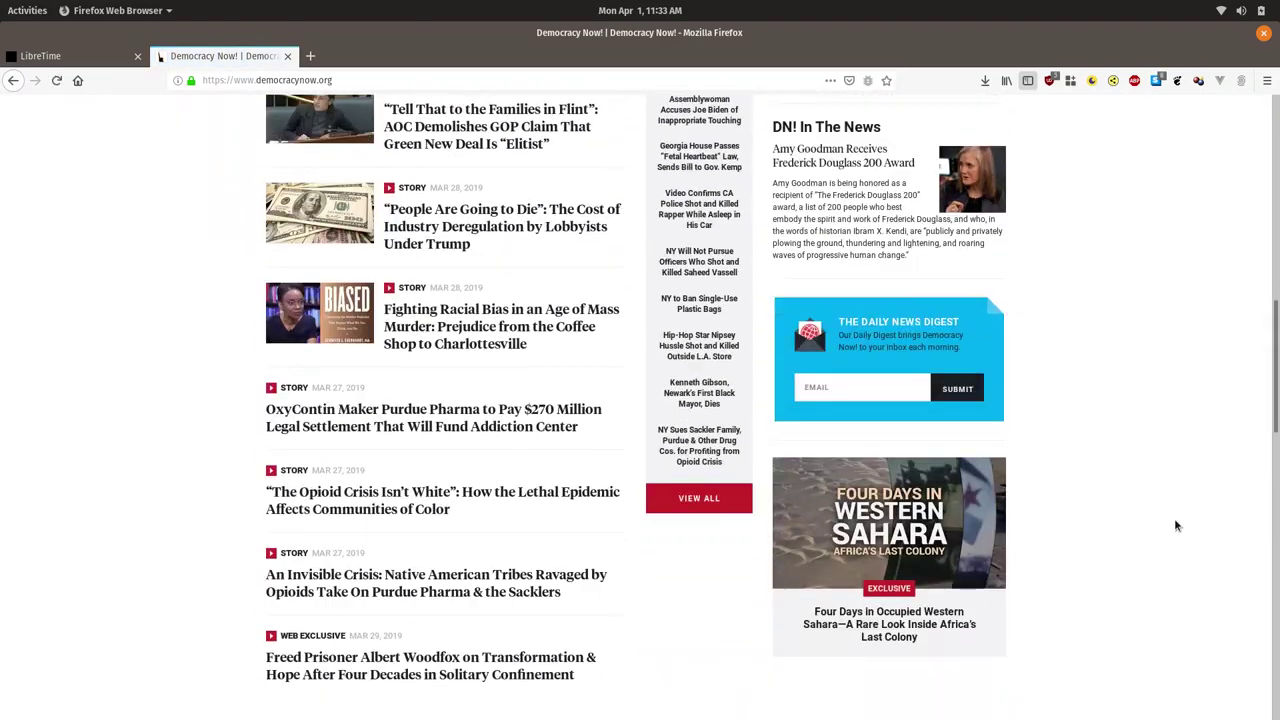
pyautogui.scroll(-15, 1176, 525)
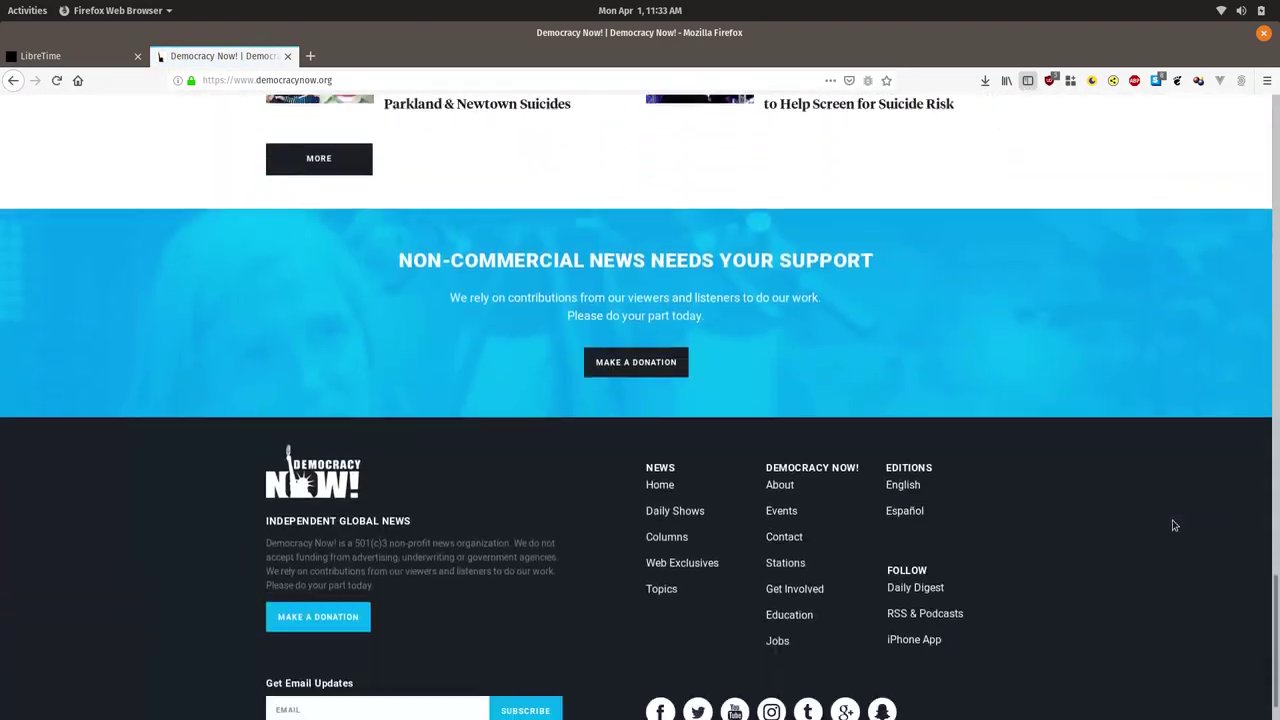
pyautogui.click(928, 574)
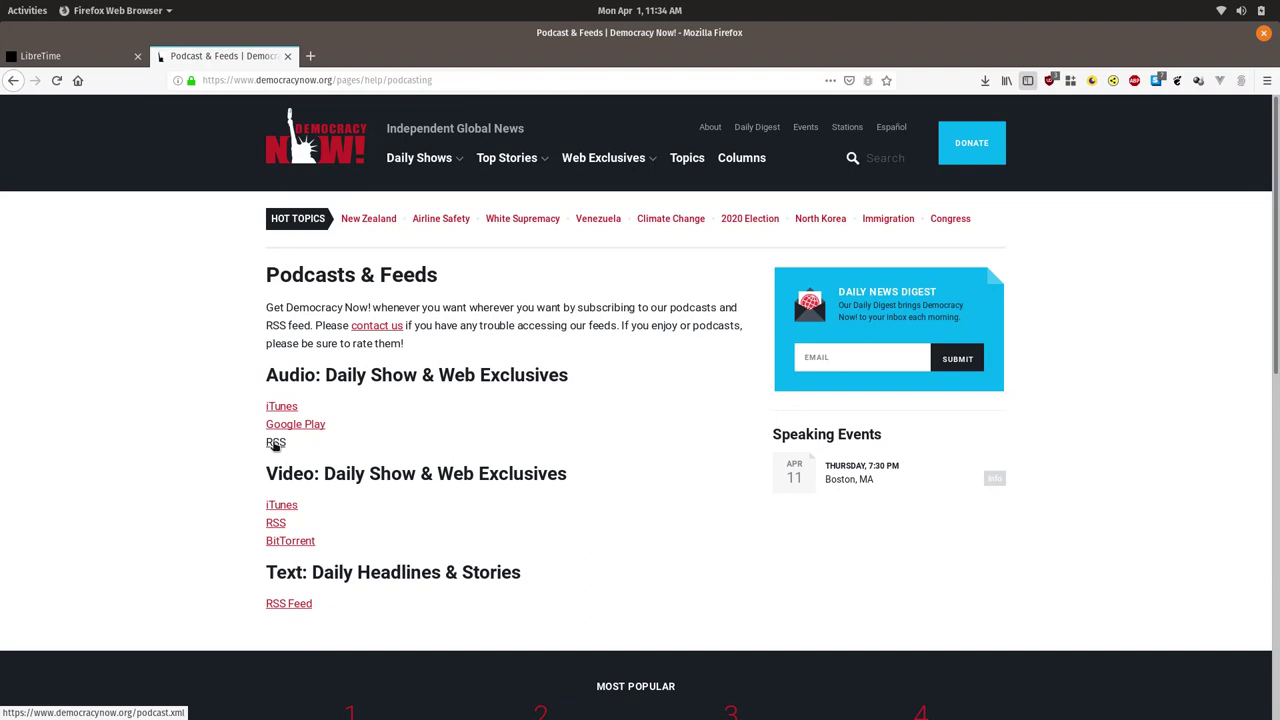
pyautogui.rightClick(275, 445)
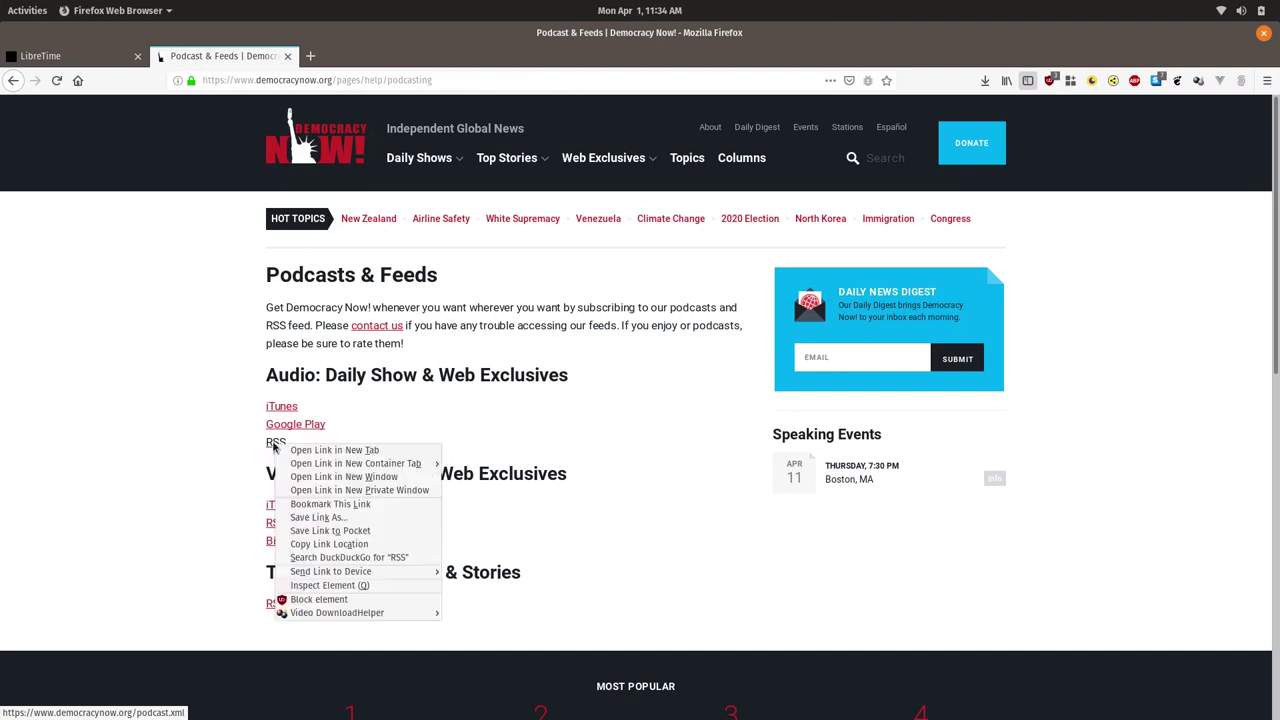
pyautogui.click(340, 545)
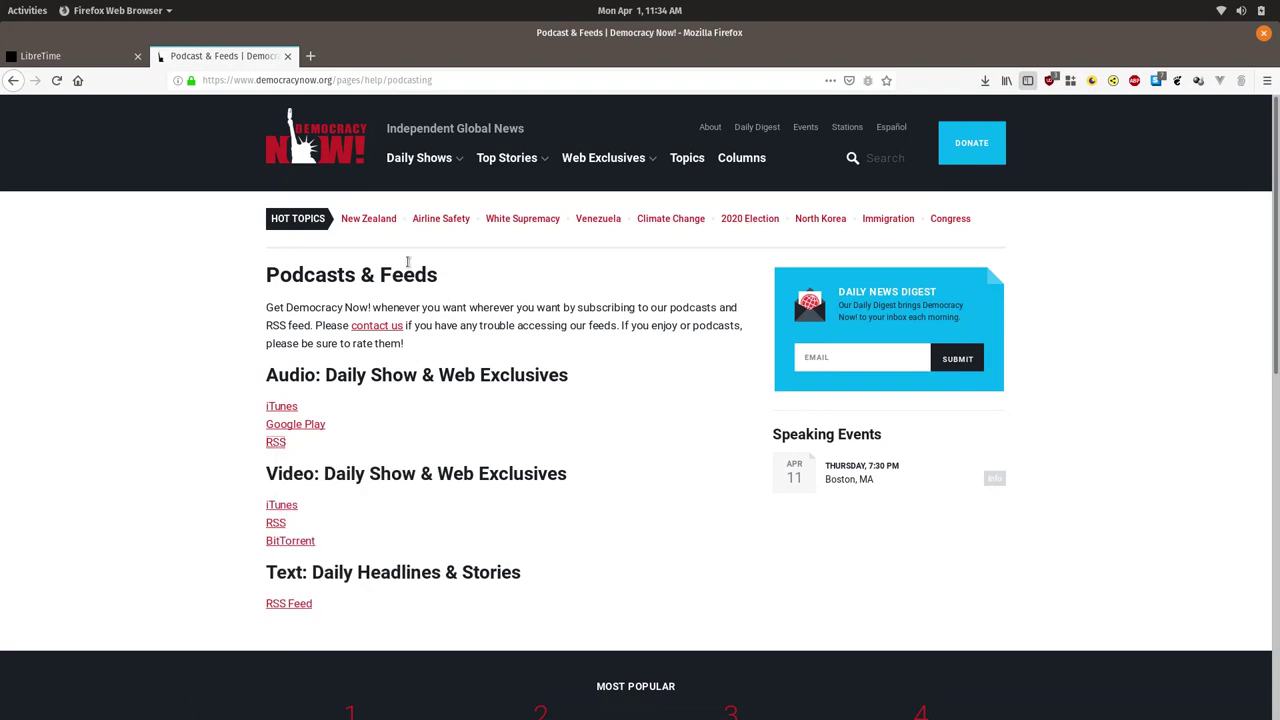
pyautogui.click(97, 58)
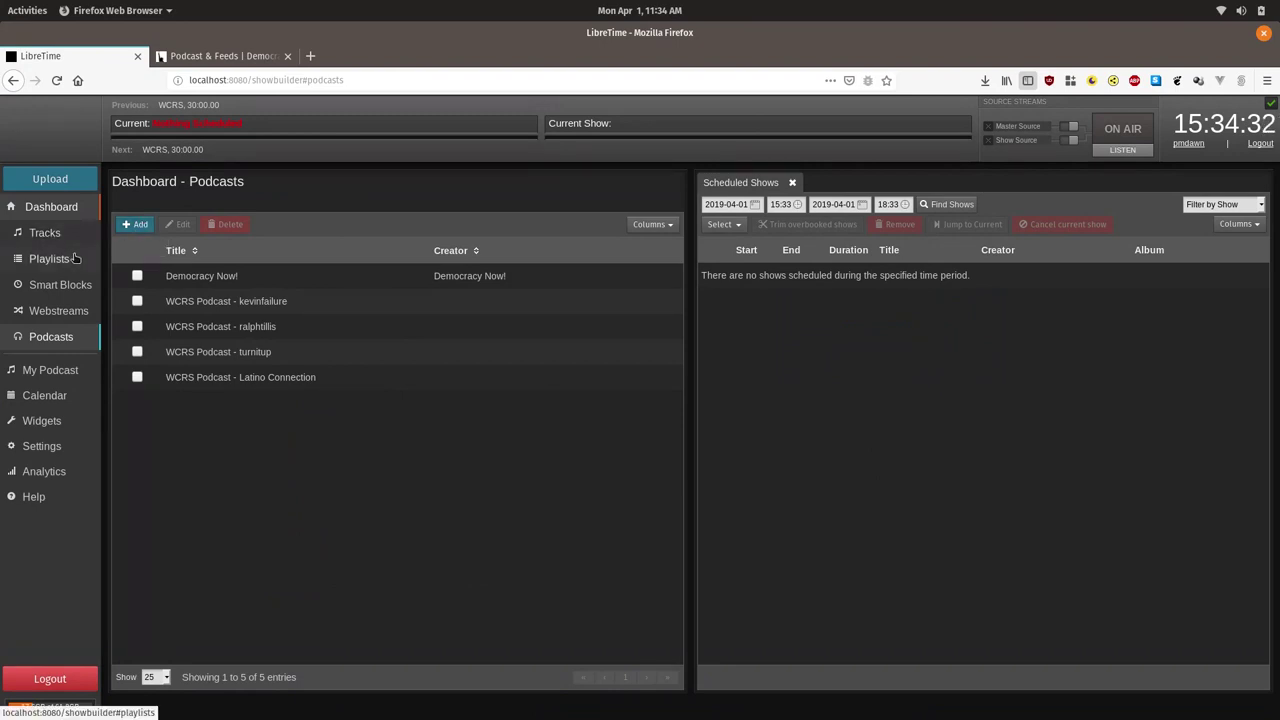
pyautogui.click(140, 224)
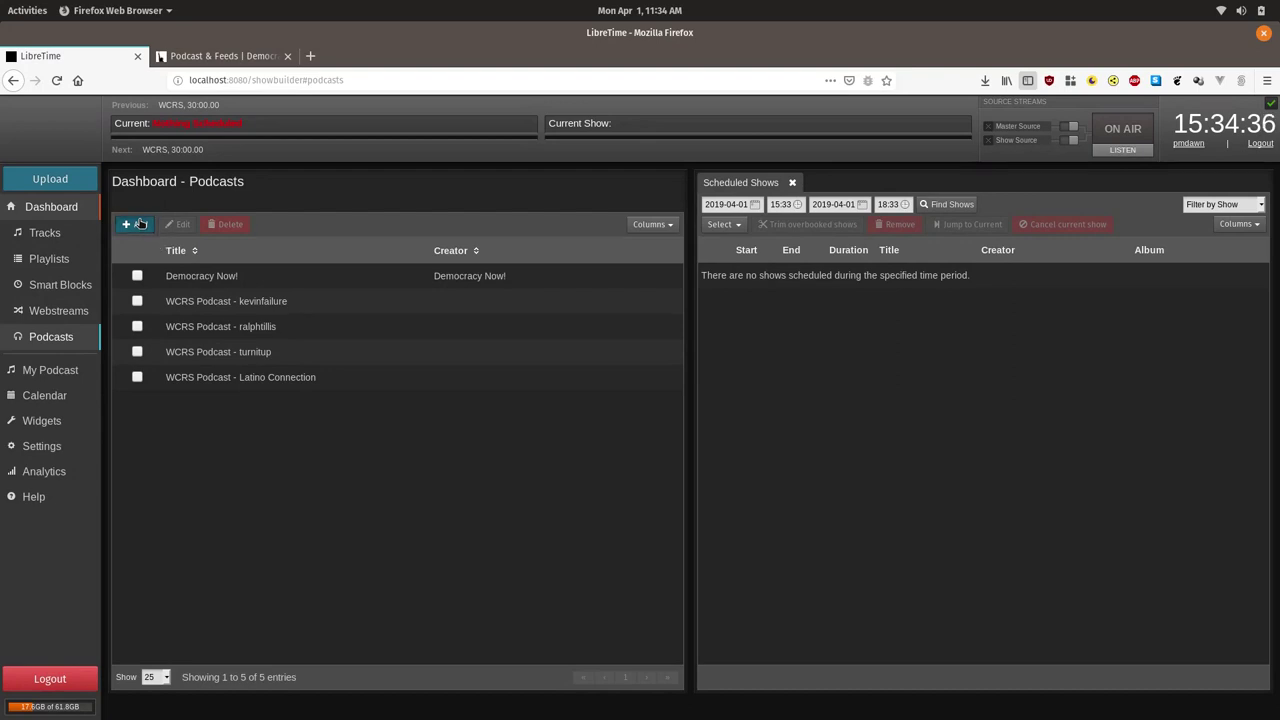
pyautogui.rightClick(600, 407)
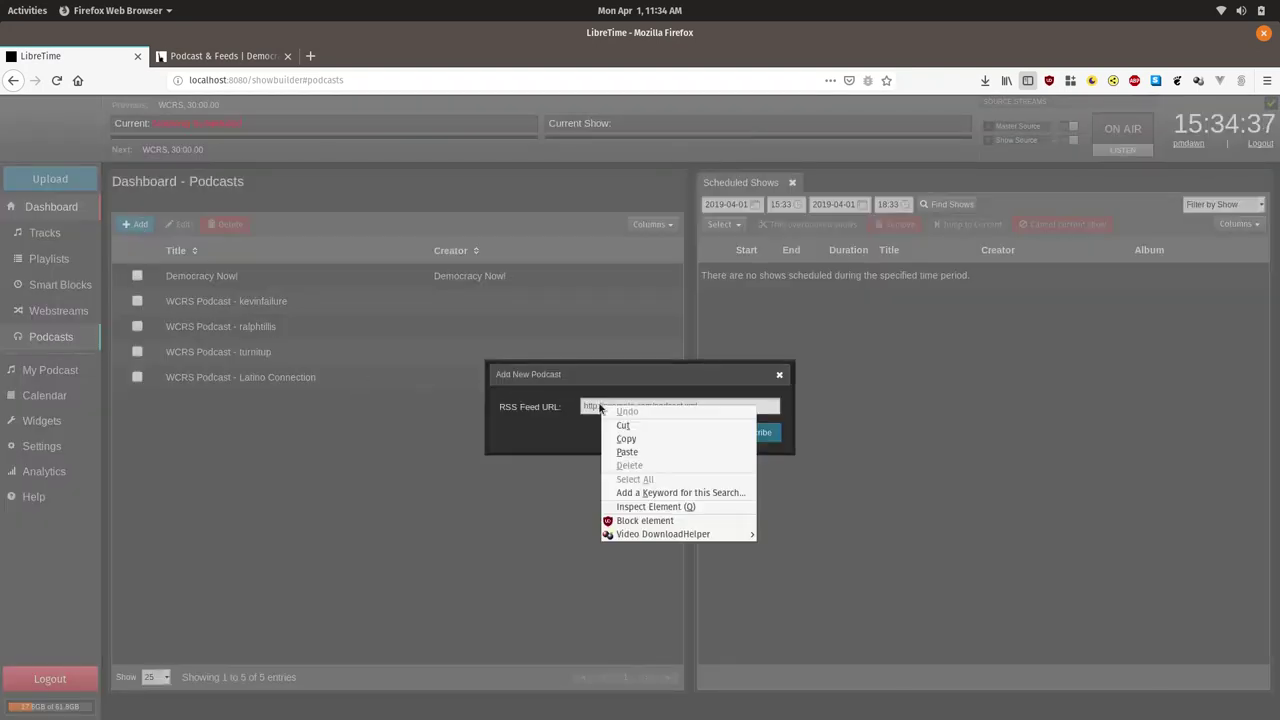
pyautogui.click(626, 451)
pyautogui.click(734, 432)
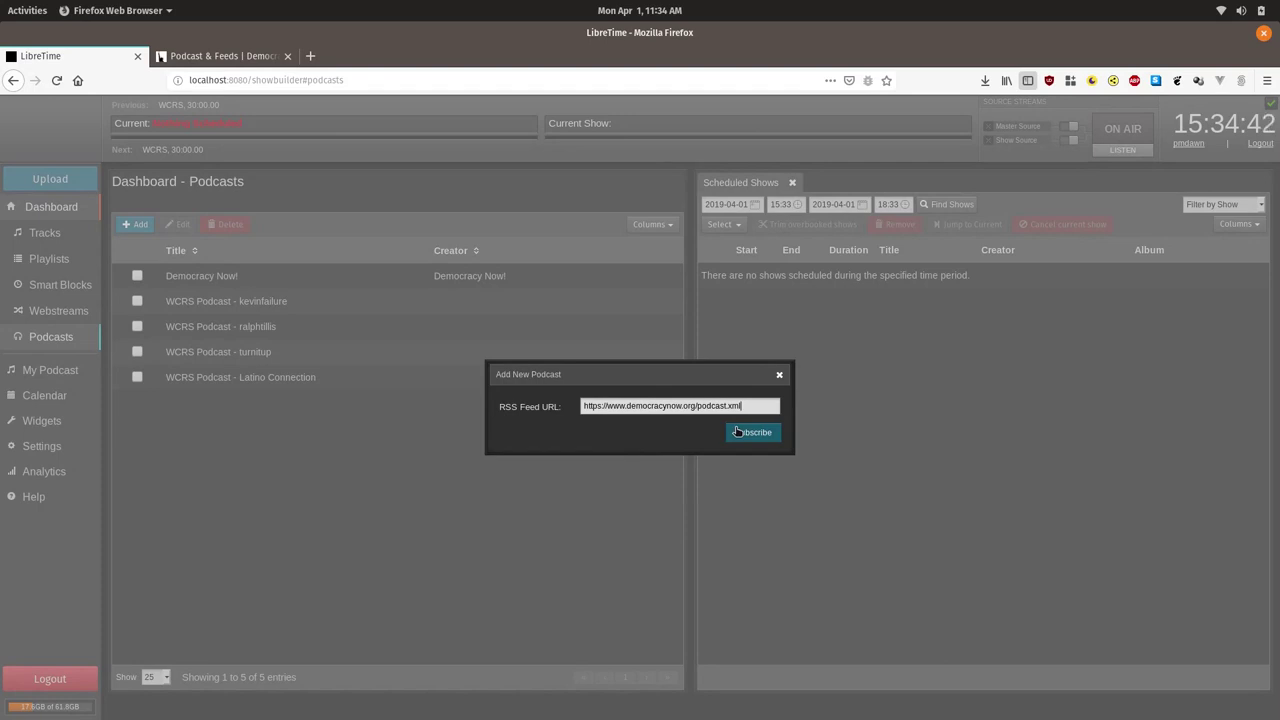
pyautogui.click(737, 432)
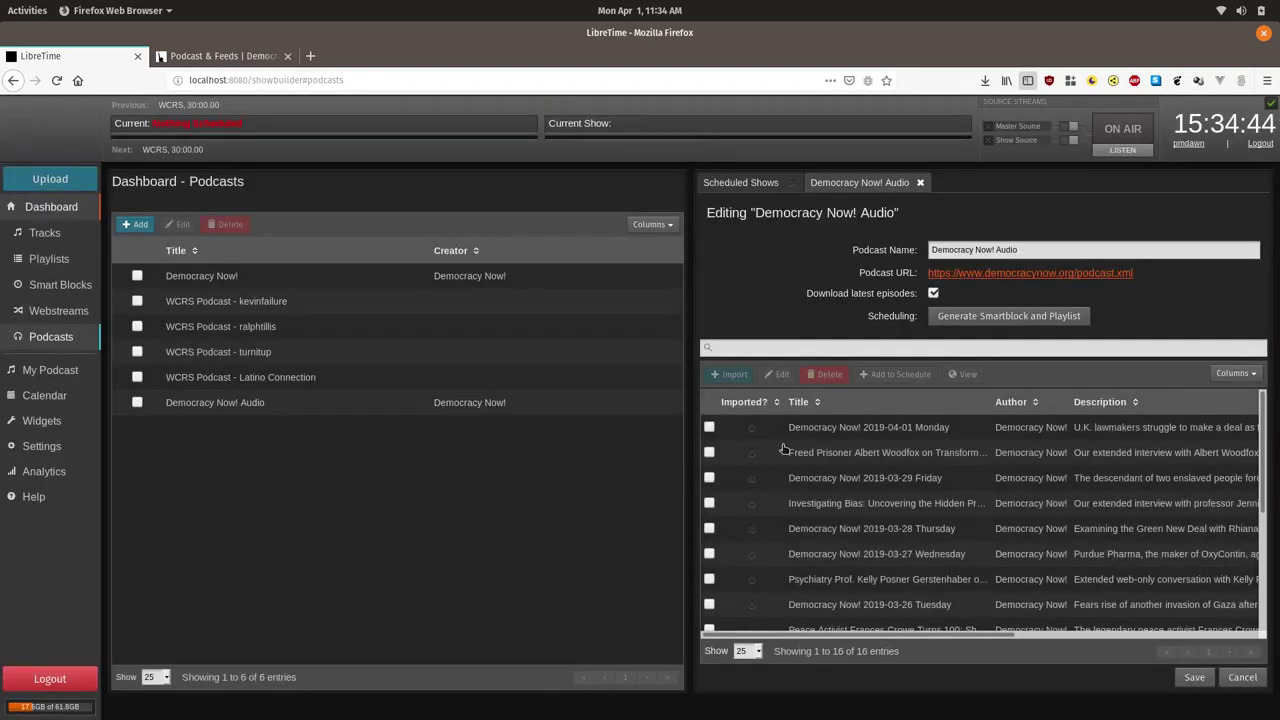
pyautogui.click(452, 410)
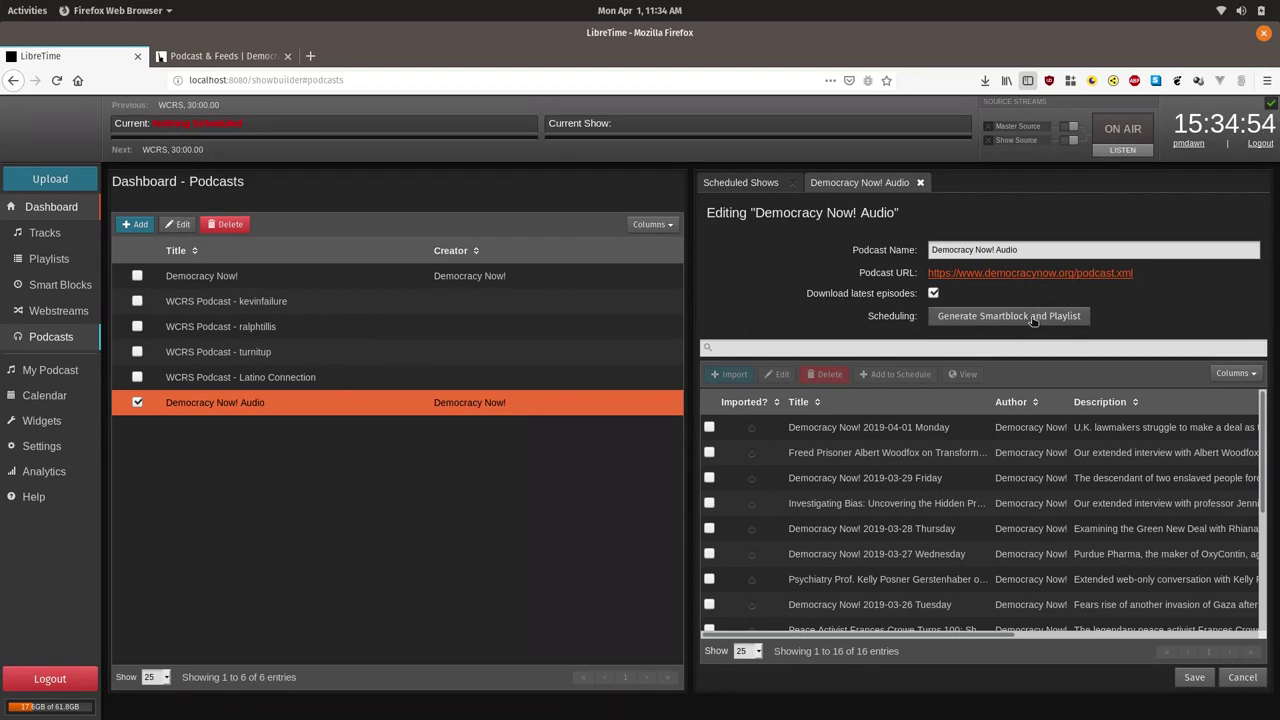
pyautogui.click(920, 182)
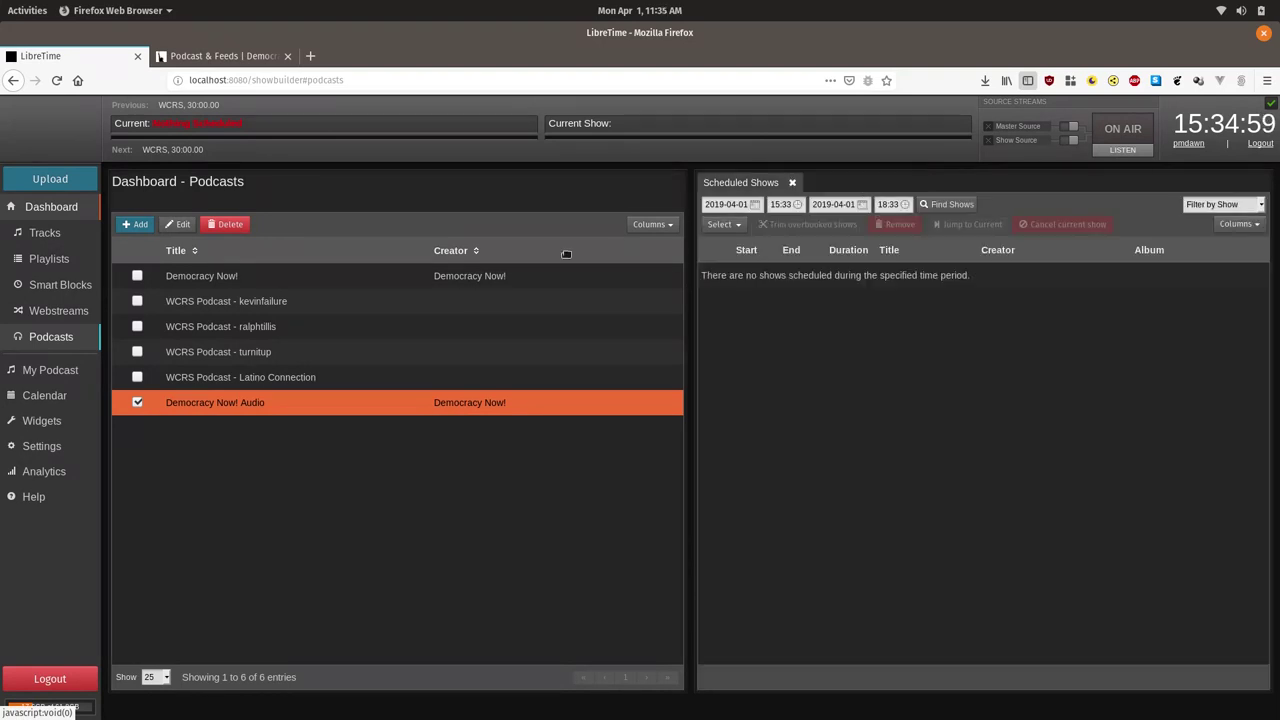
# Step: Rename the existing Democracy Now! podcast as "Democracy Now Daily Show" and generate its smartblock and playlist
pyautogui.click(516, 286)
pyautogui.doubleClick(516, 283)
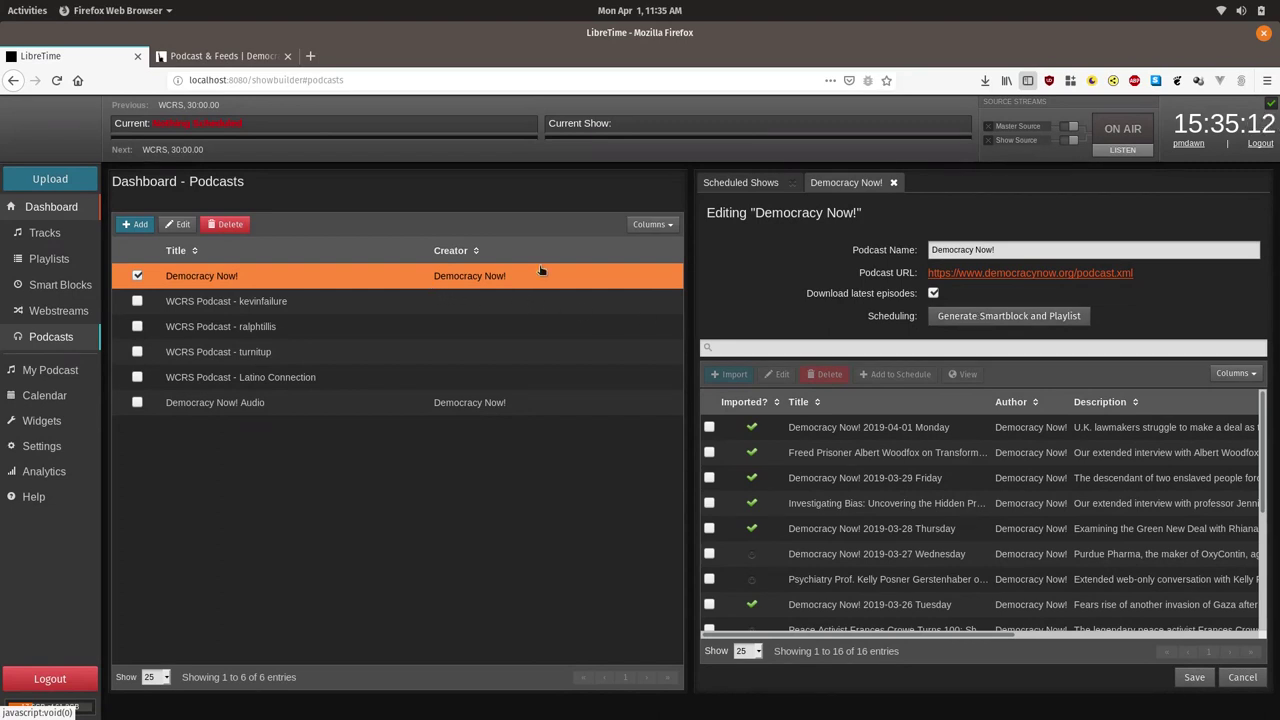
pyautogui.click(893, 183)
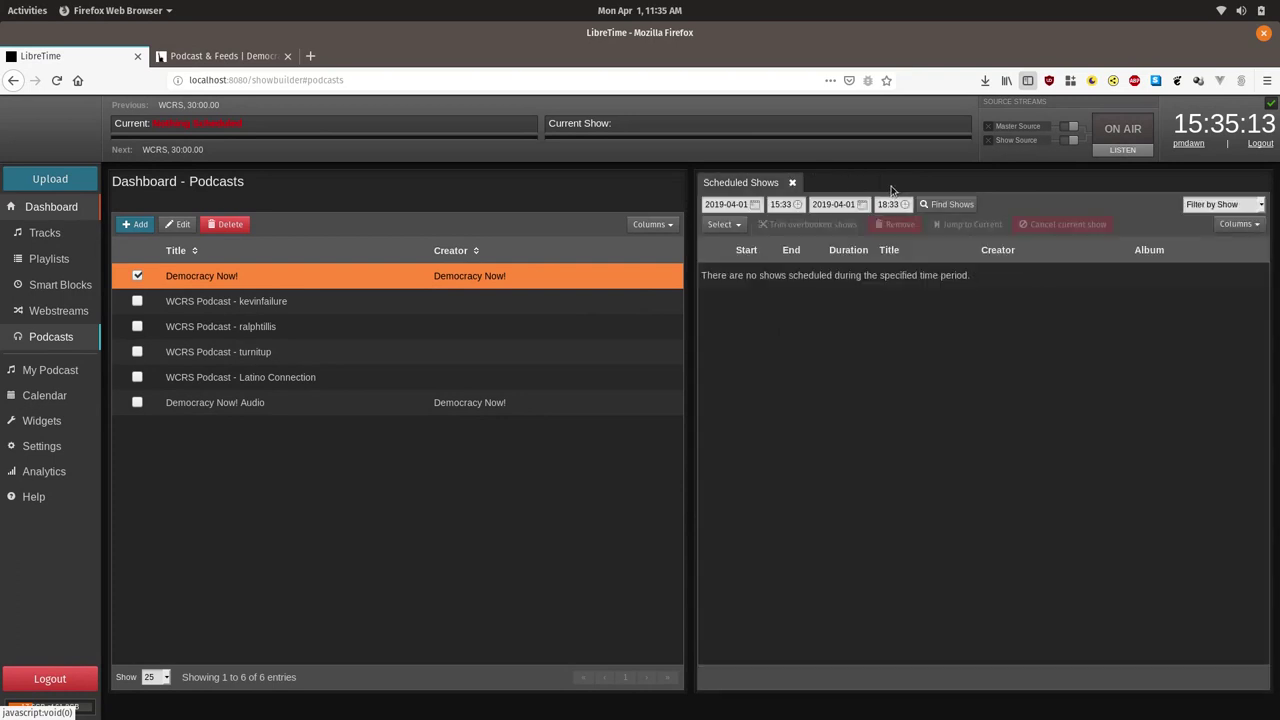
pyautogui.doubleClick(485, 275)
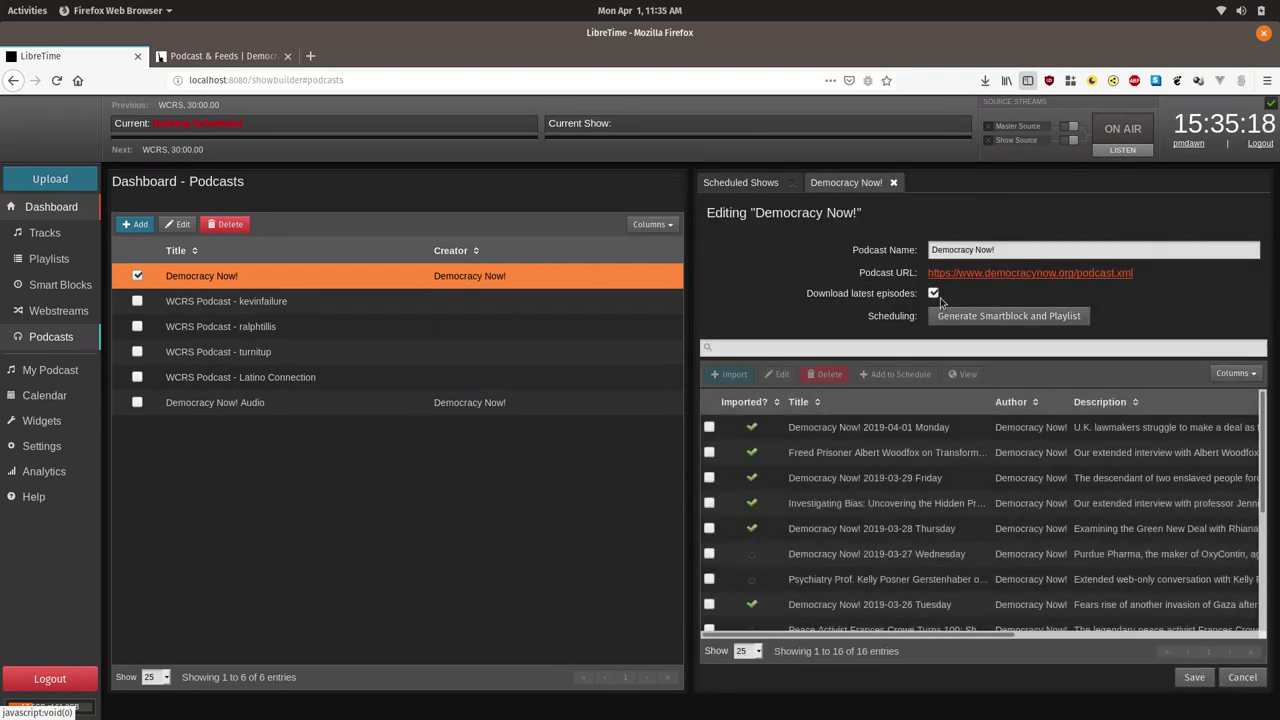
pyautogui.click(1031, 252)
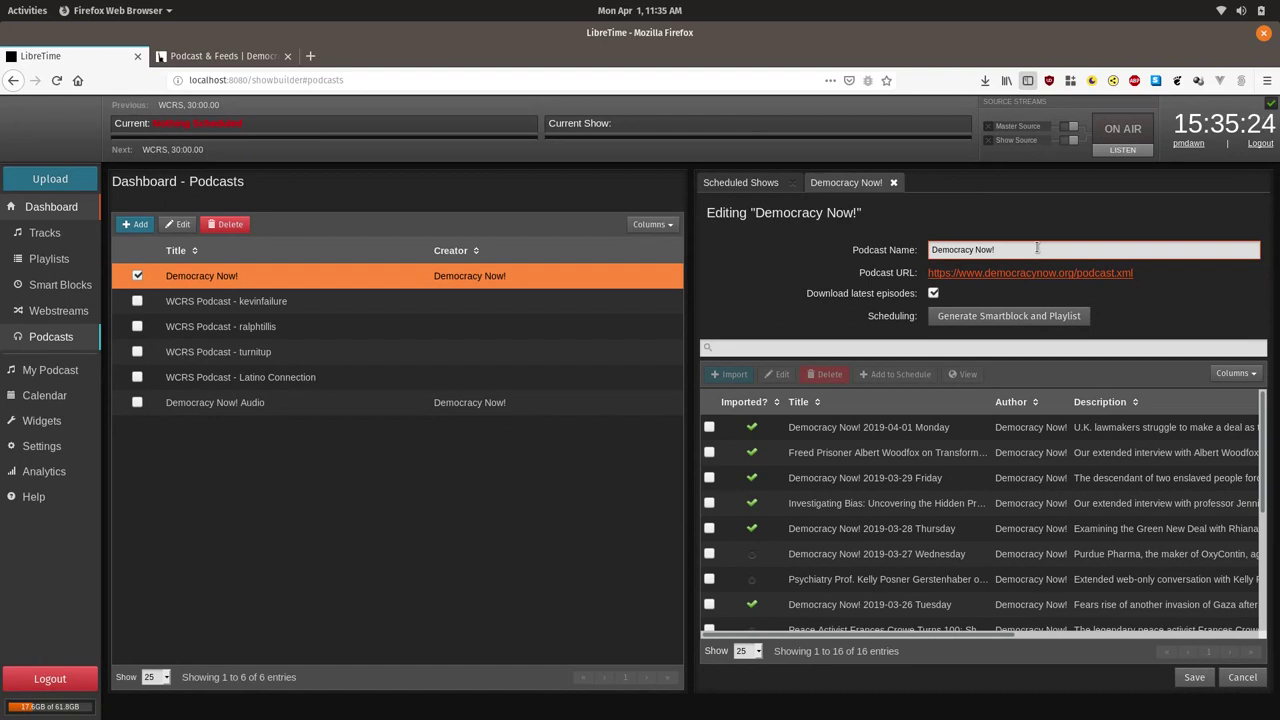
pyautogui.press('BackSpace')
pyautogui.write('Daily Show')
pyautogui.click(1052, 320)
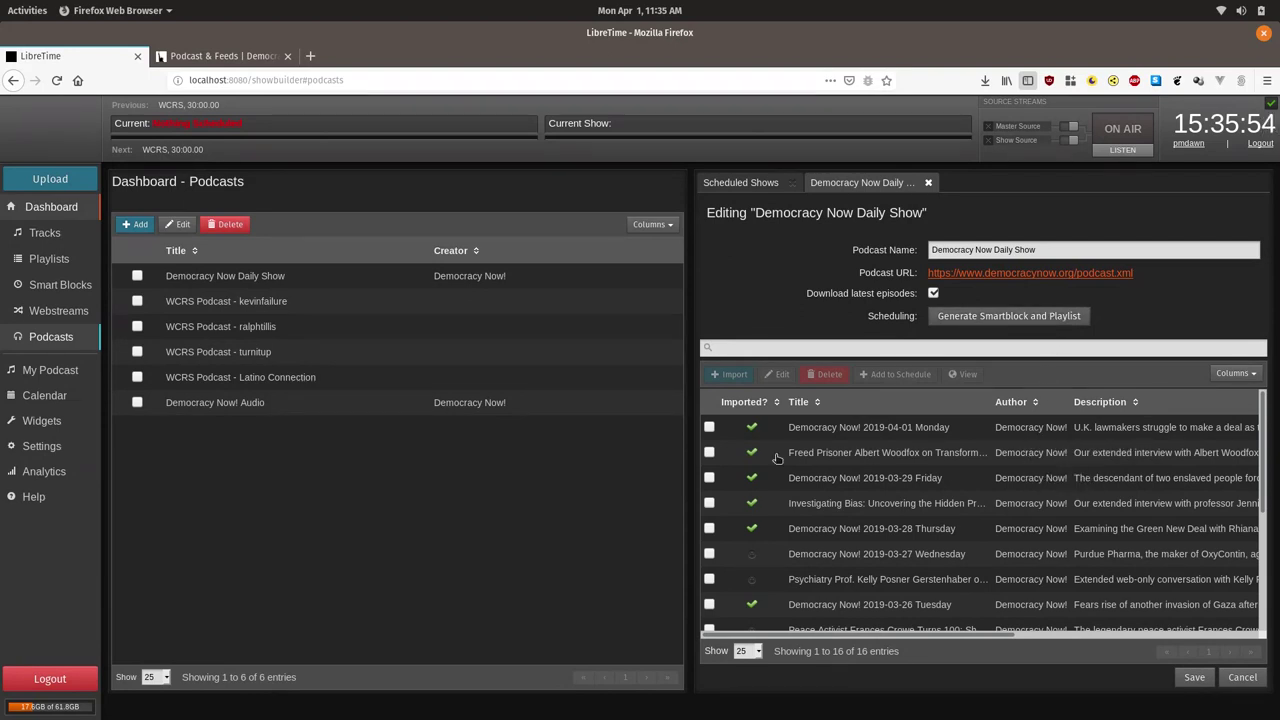
# Step: Import the "Democracy Now! 2019-03-27 Wednesday" episode from the podcast's episode list
pyautogui.click(710, 427)
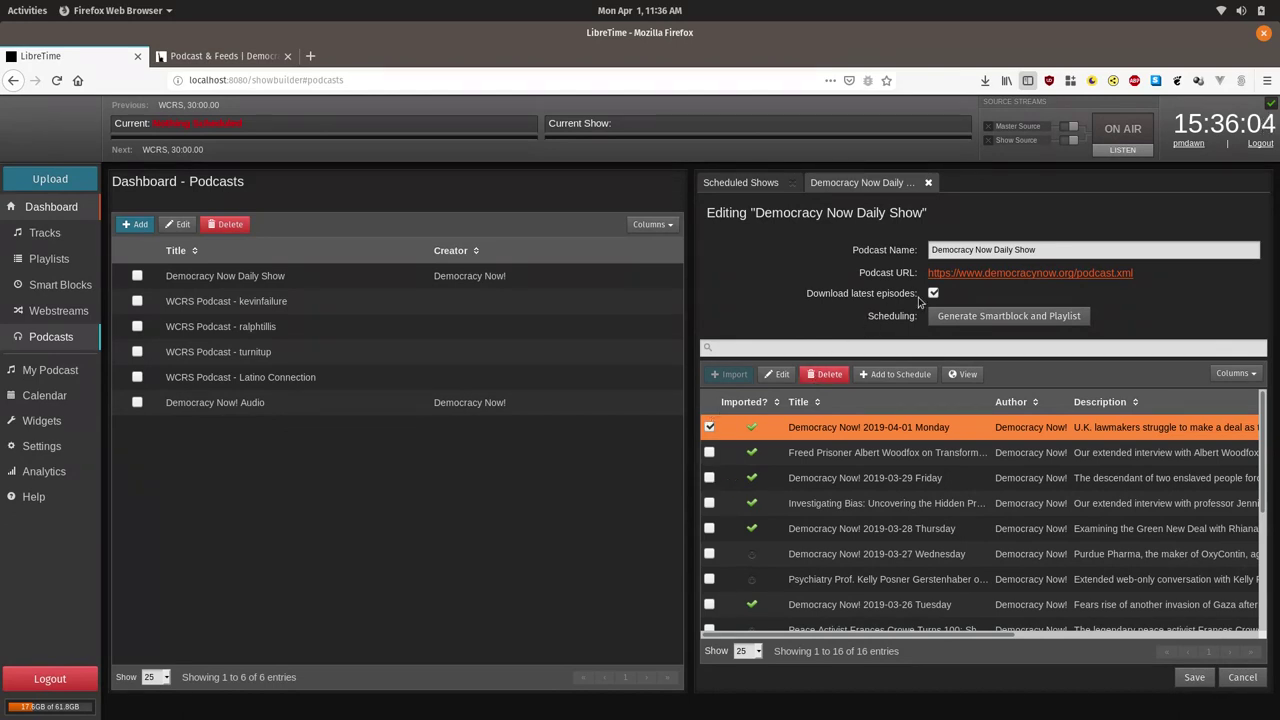
pyautogui.click(710, 428)
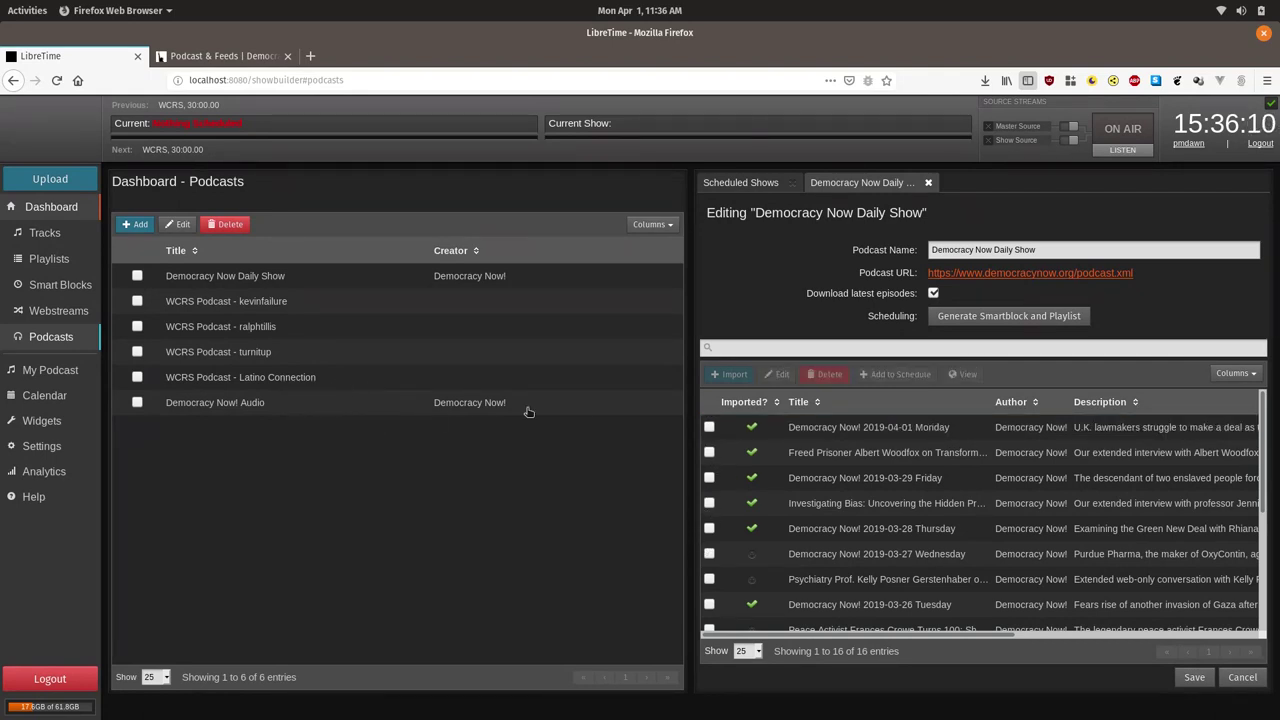
pyautogui.click(710, 428)
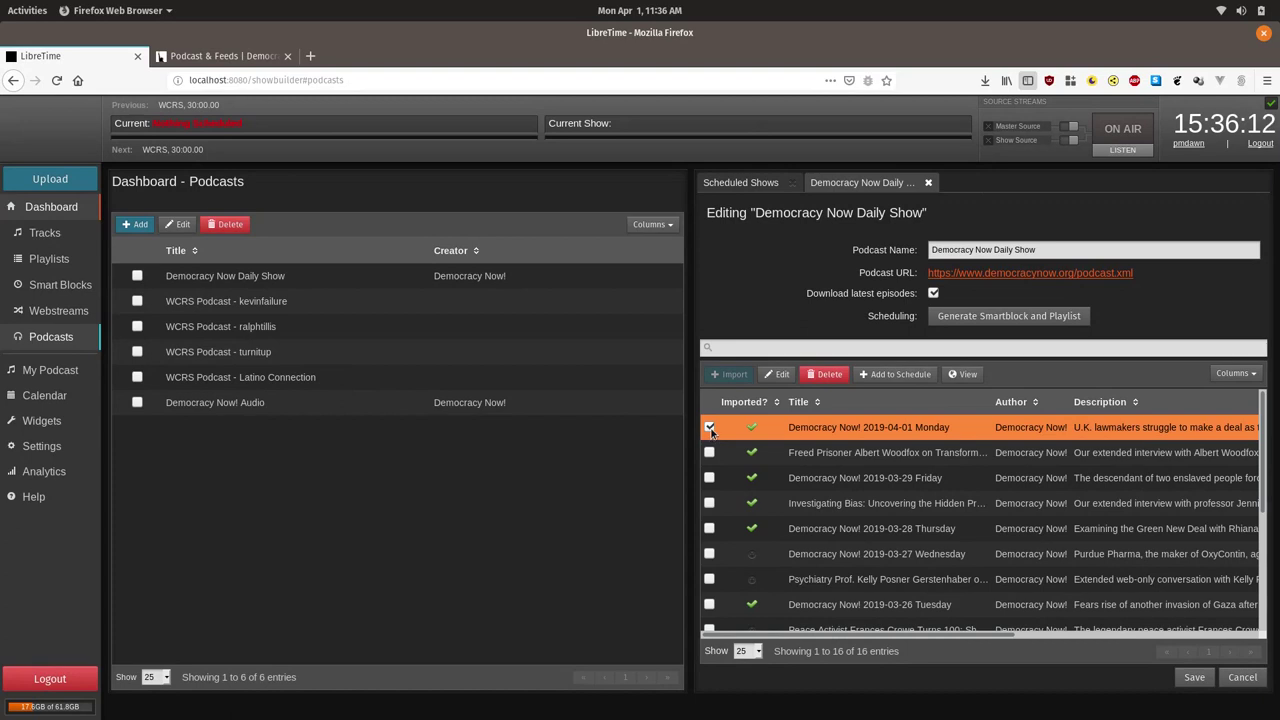
pyautogui.click(710, 428)
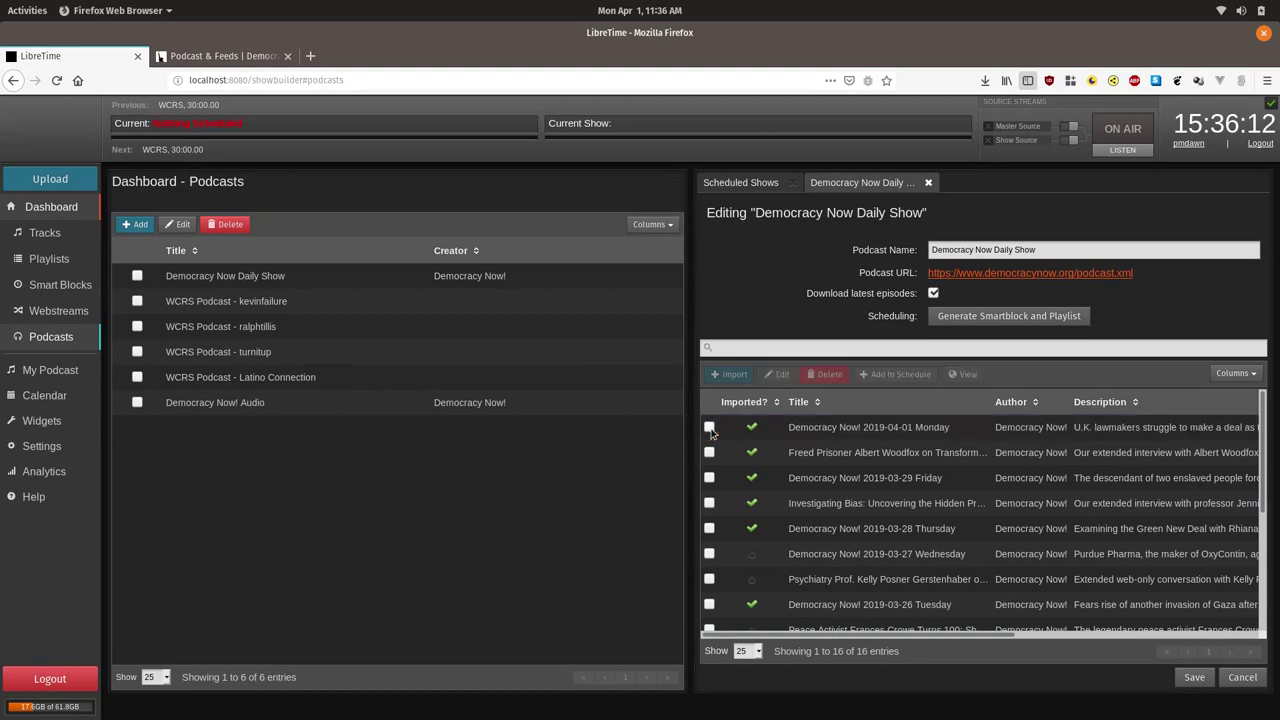
pyautogui.click(709, 553)
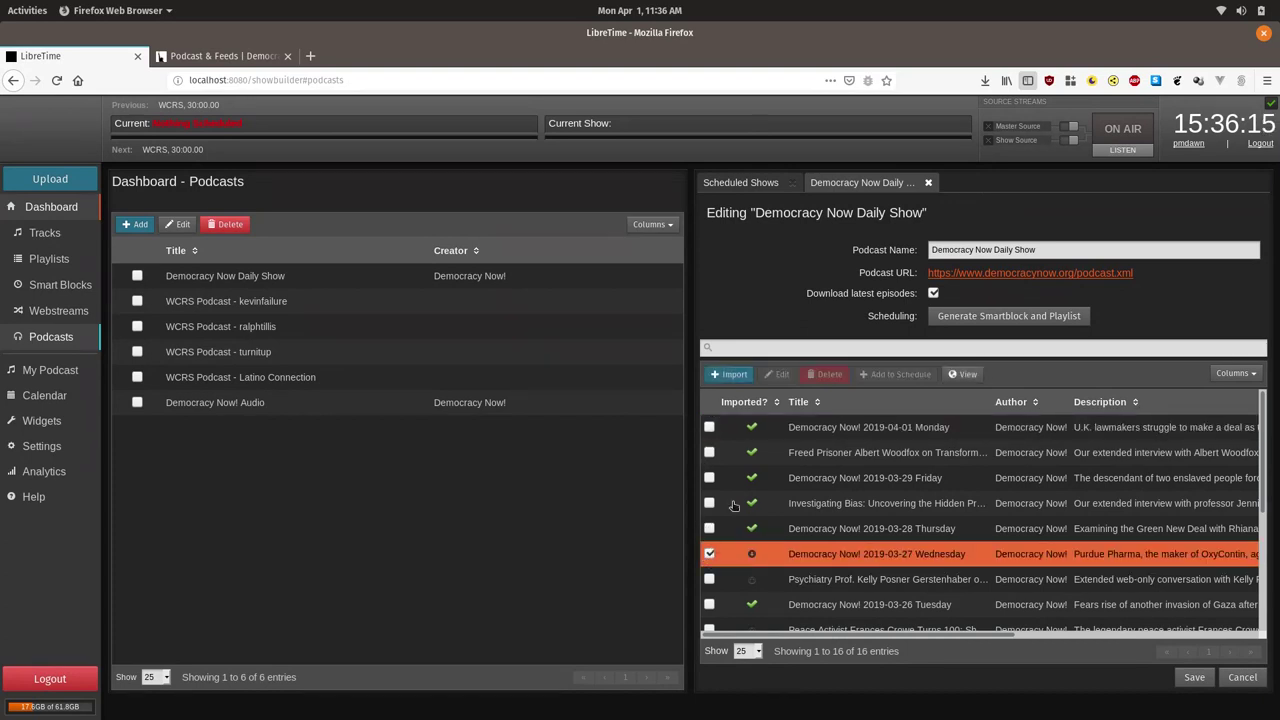
pyautogui.click(735, 378)
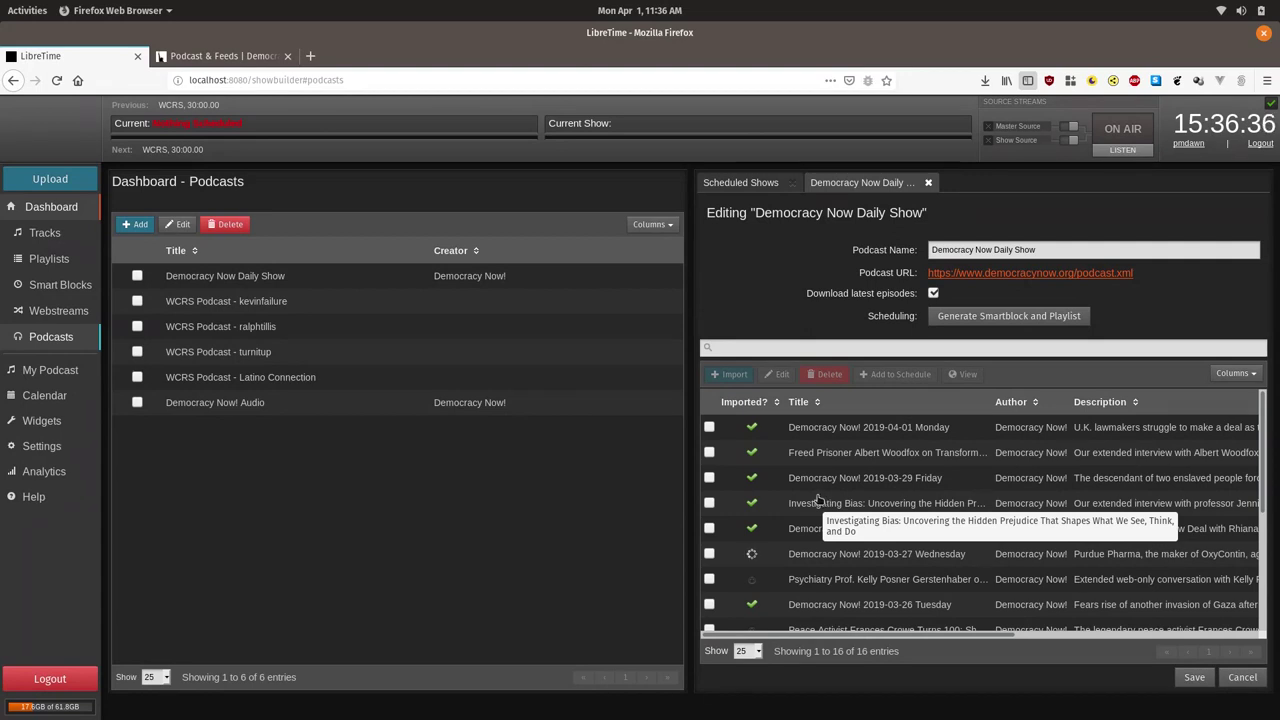
# Step: Check the track library for the imported episode, sorting the tracks by upload date
pyautogui.click(44, 232)
pyautogui.click(568, 252)
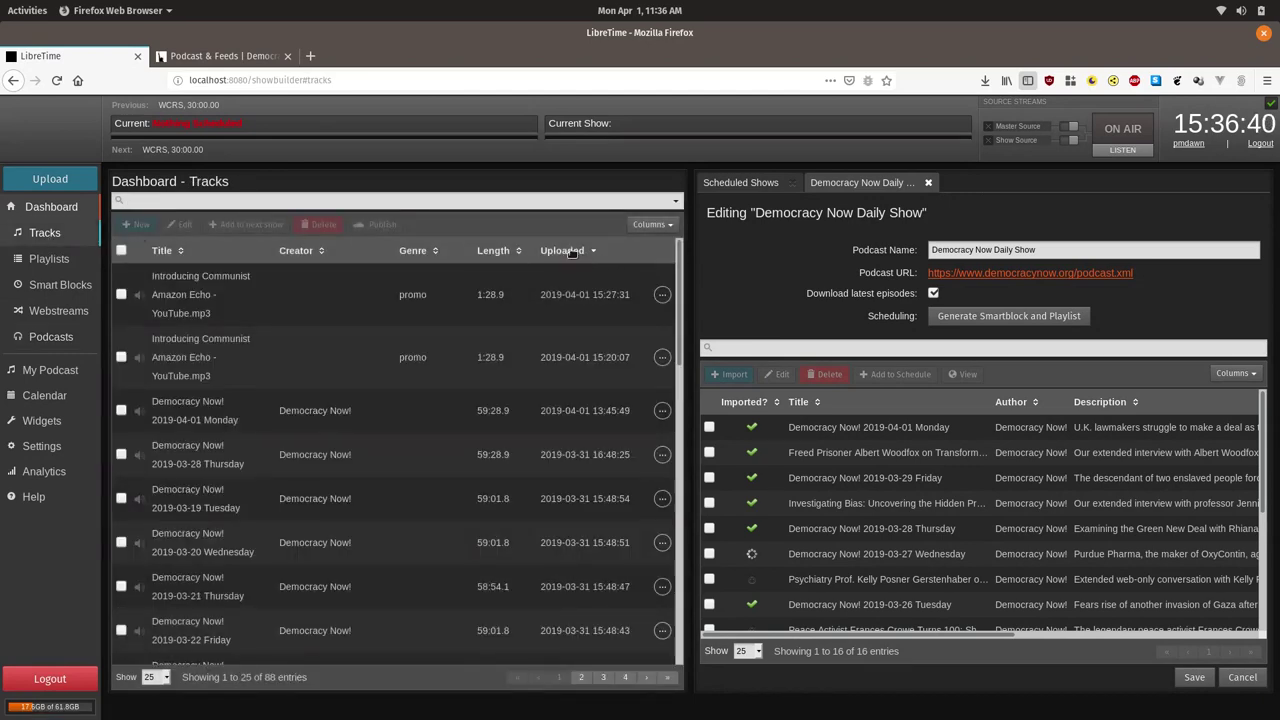
pyautogui.click(572, 252)
# Step: Start a new show in the calendar and name it "Democracy Now"
pyautogui.click(67, 397)
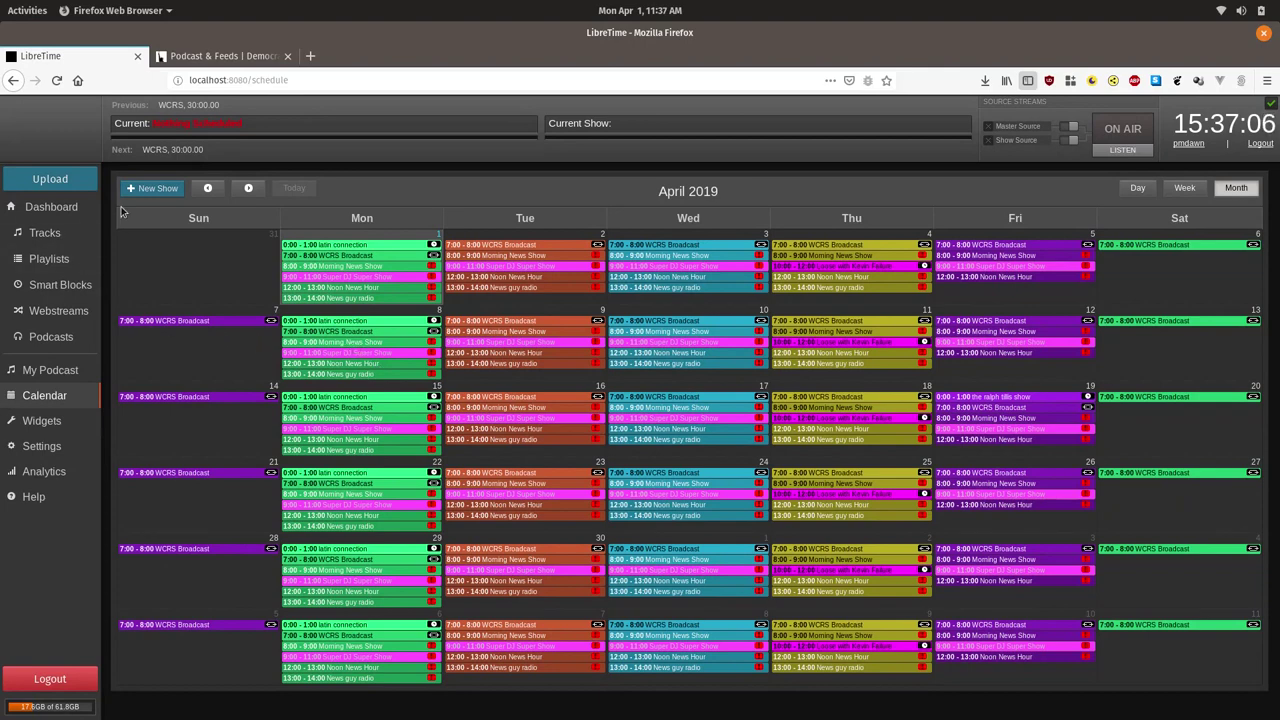
pyautogui.click(155, 190)
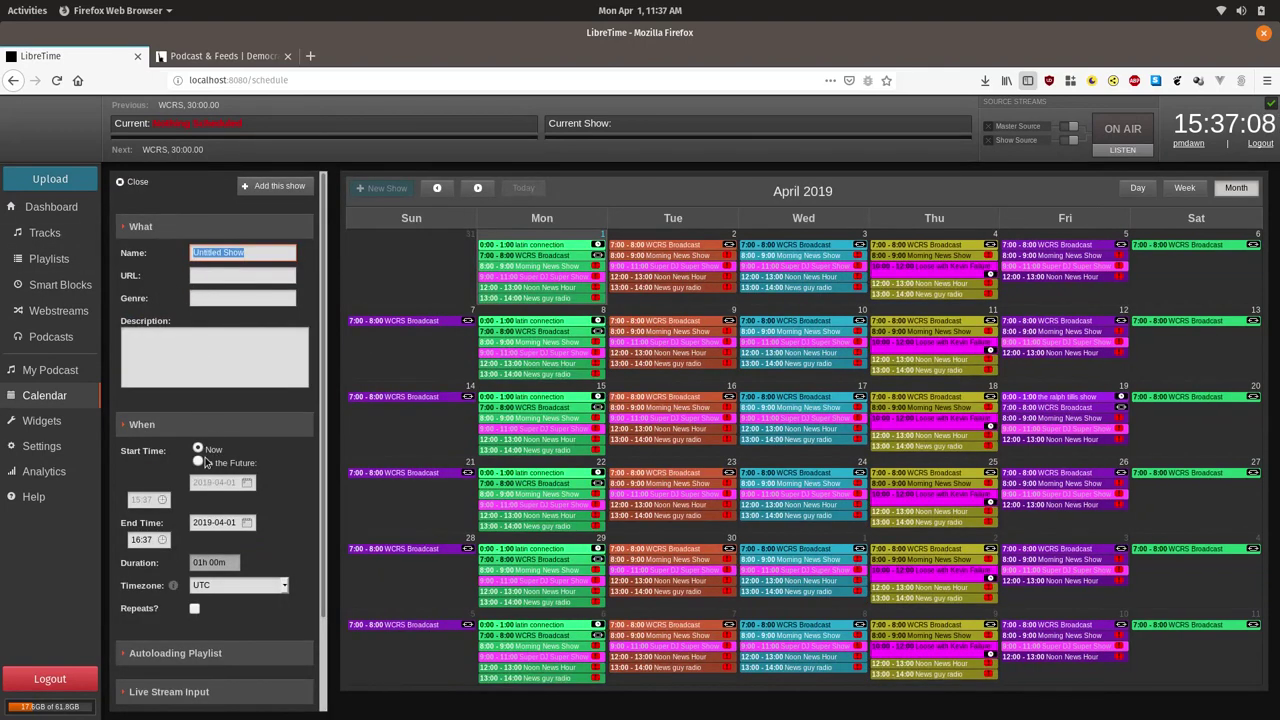
pyautogui.click(259, 260)
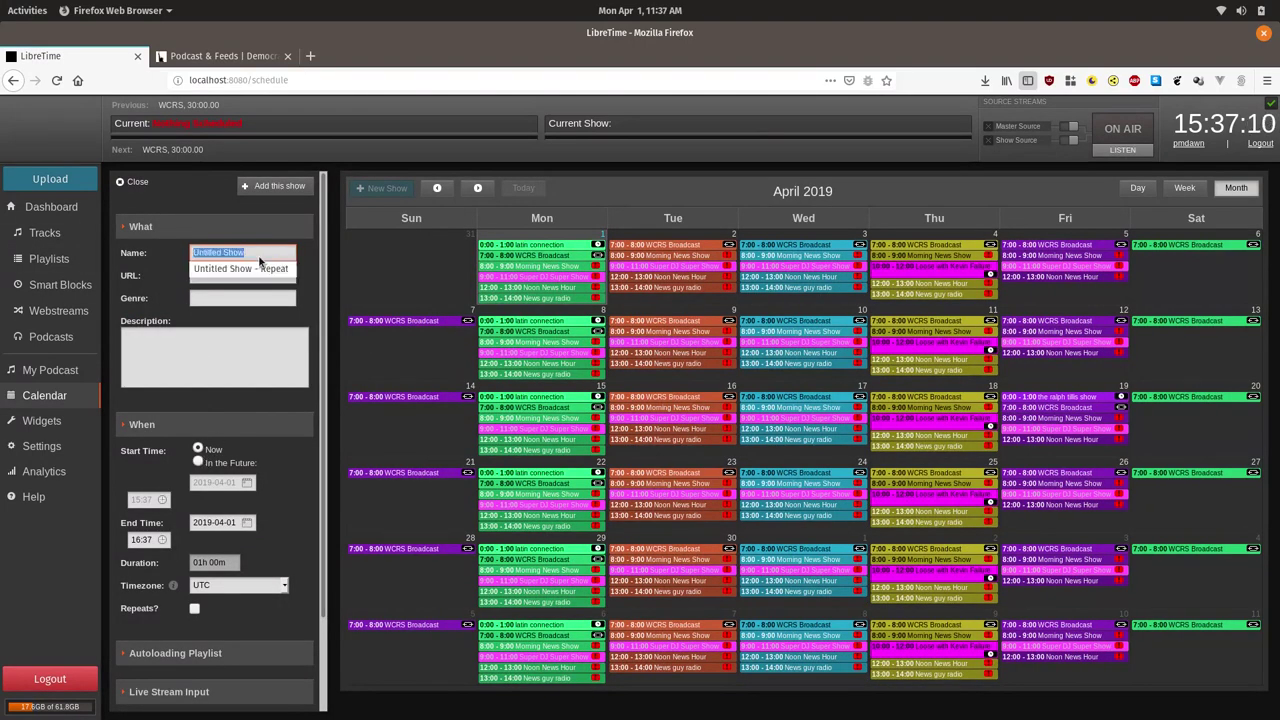
pyautogui.write('Democracy Now')
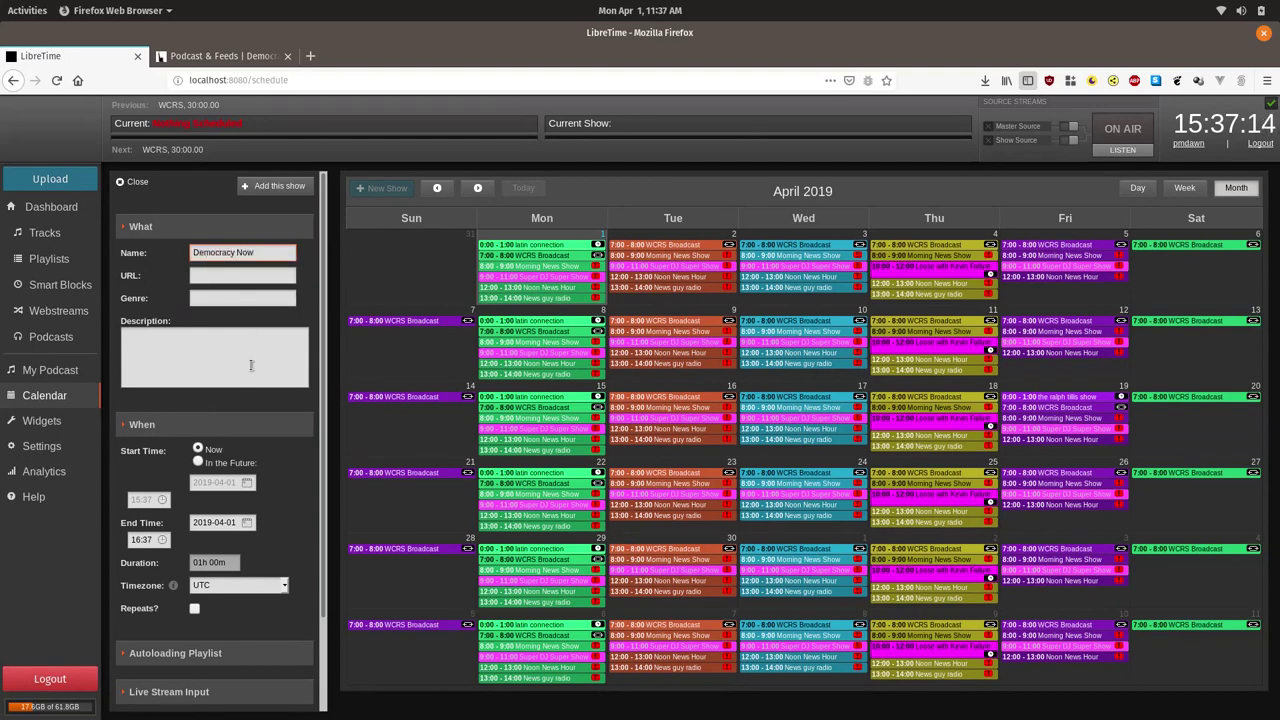
# Step: Schedule the show in the future on 2019-04-02, starting at 11:00 and ending at 12:00
pyautogui.click(197, 463)
pyautogui.click(229, 482)
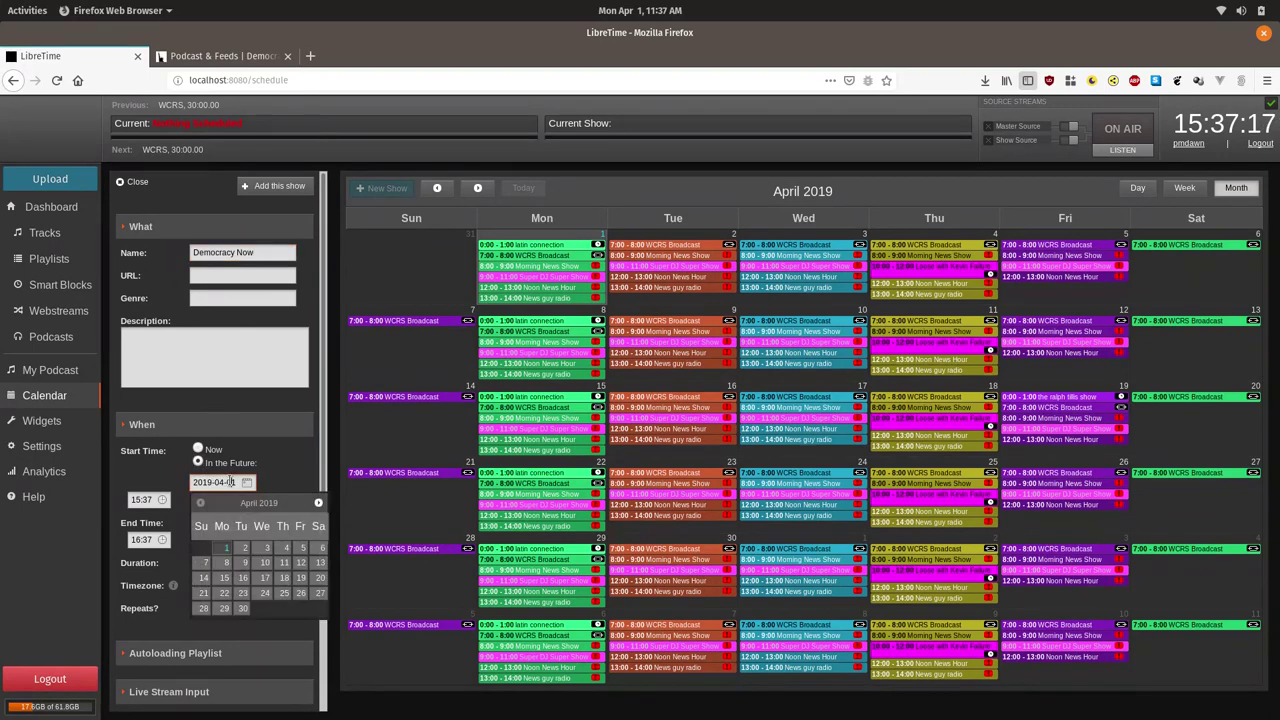
pyautogui.click(241, 546)
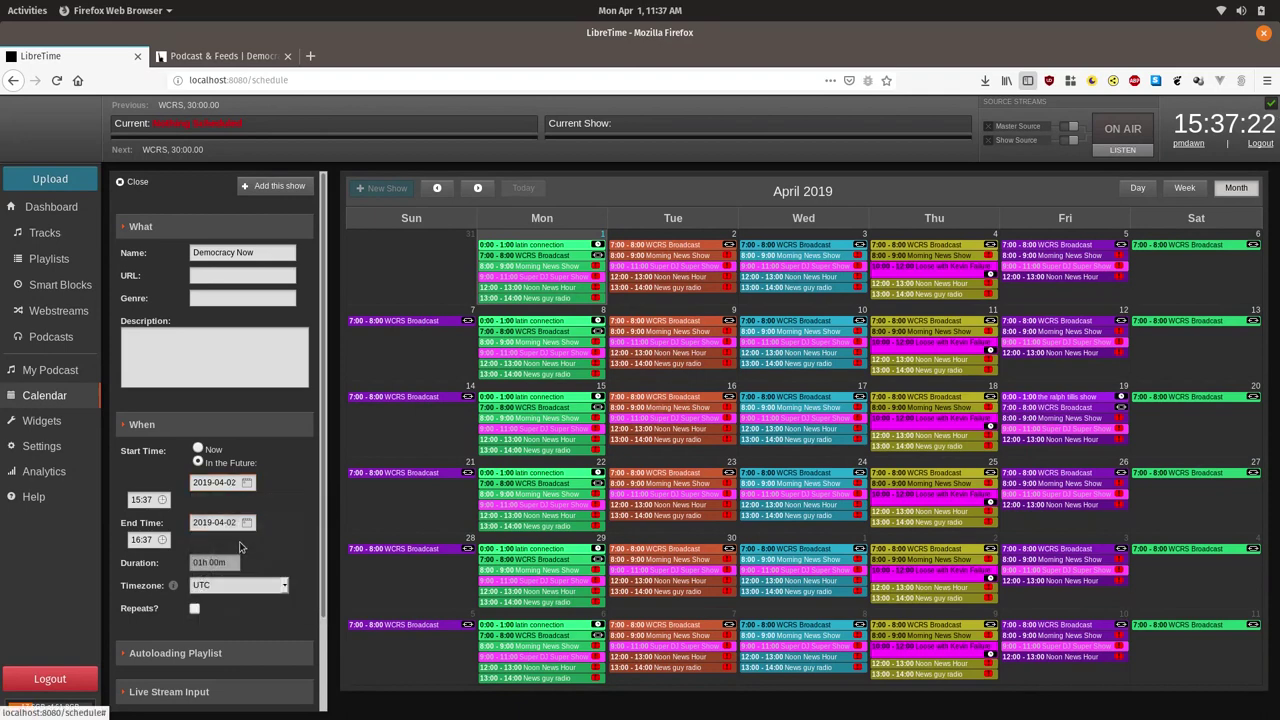
pyautogui.click(147, 499)
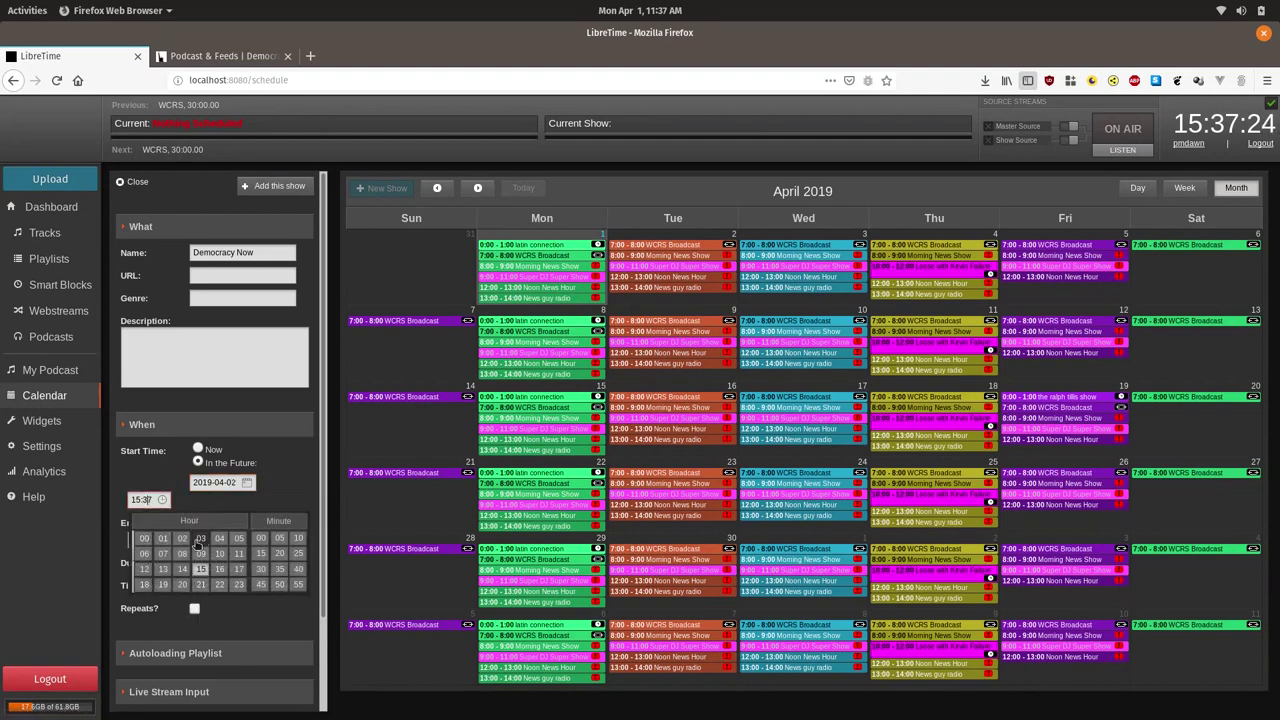
pyautogui.click(239, 553)
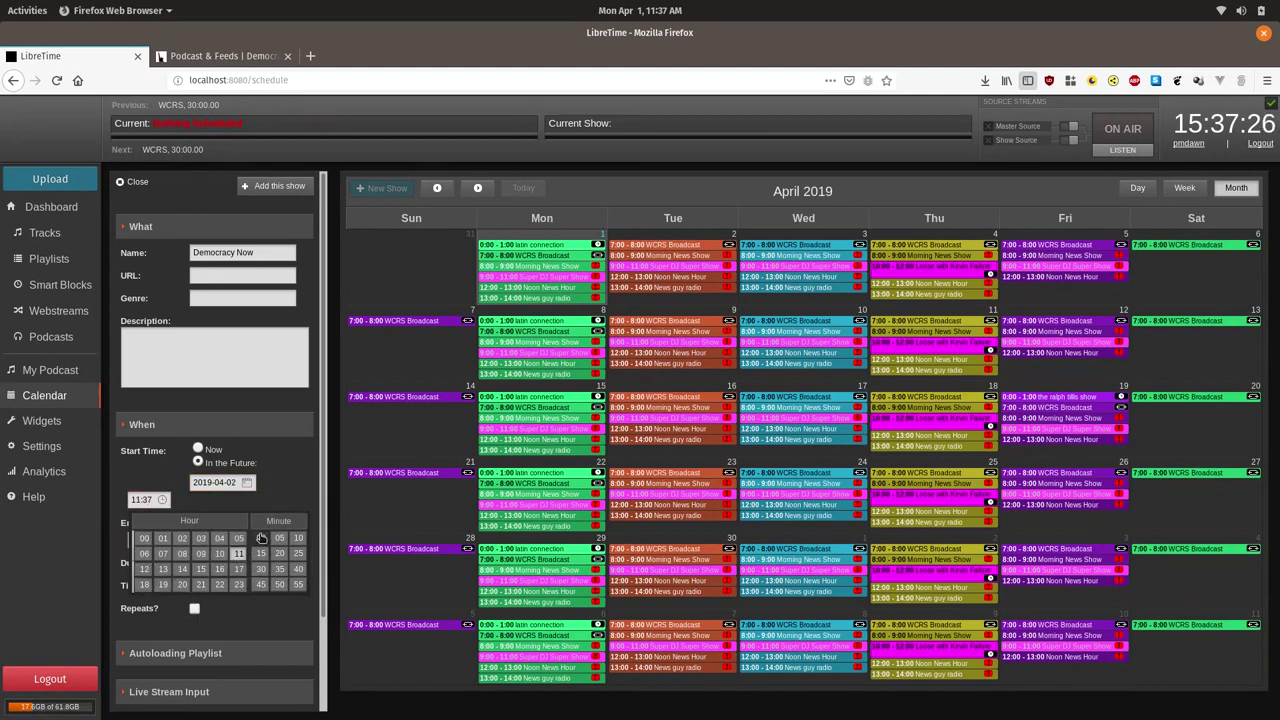
pyautogui.click(260, 538)
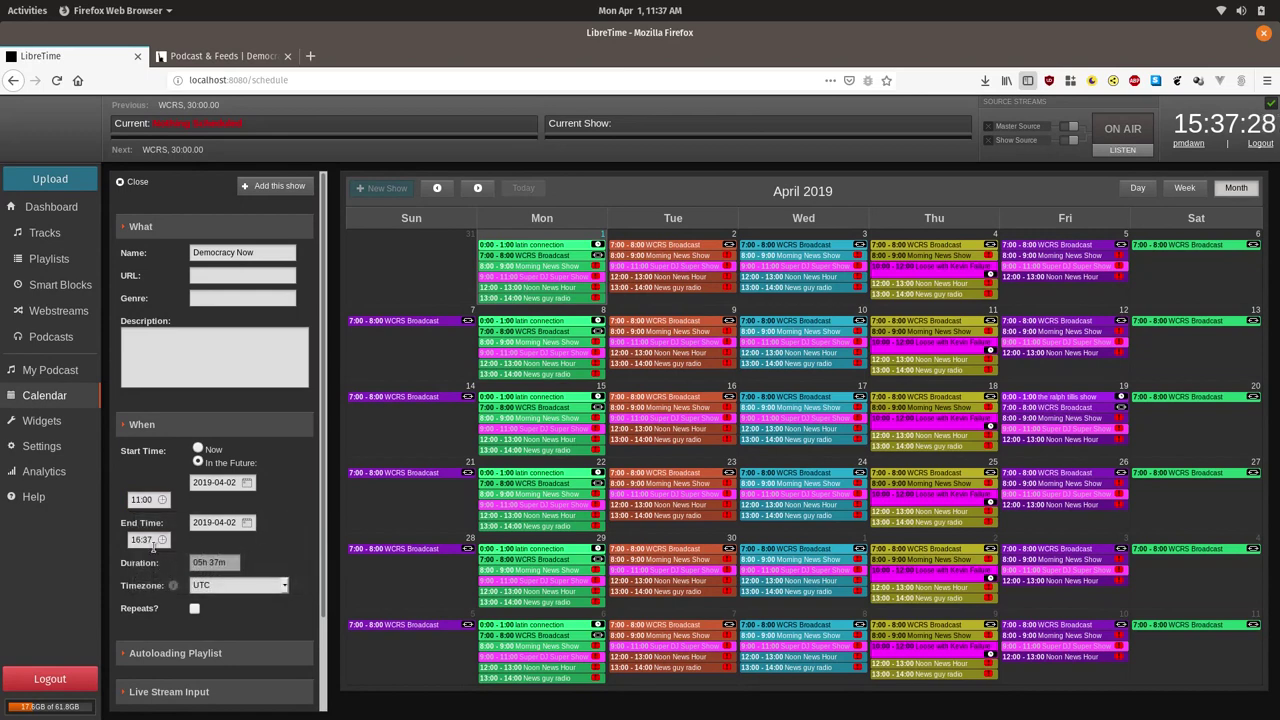
pyautogui.click(157, 539)
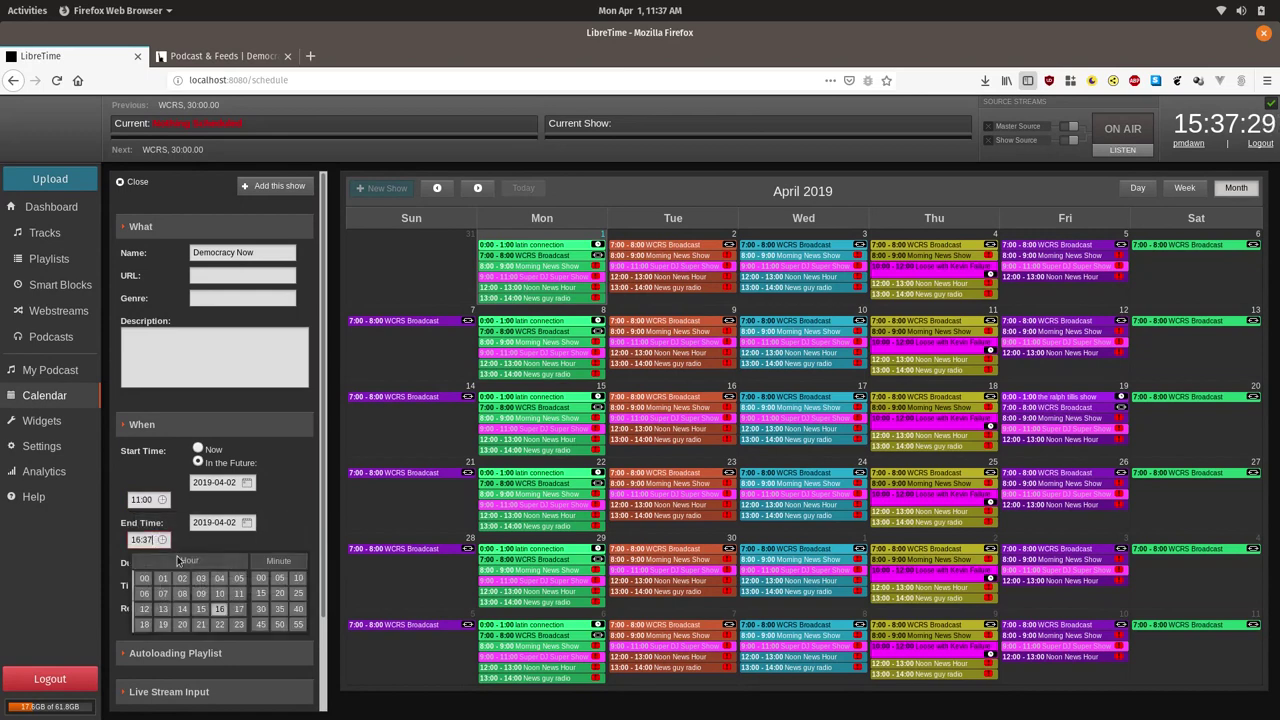
pyautogui.click(144, 610)
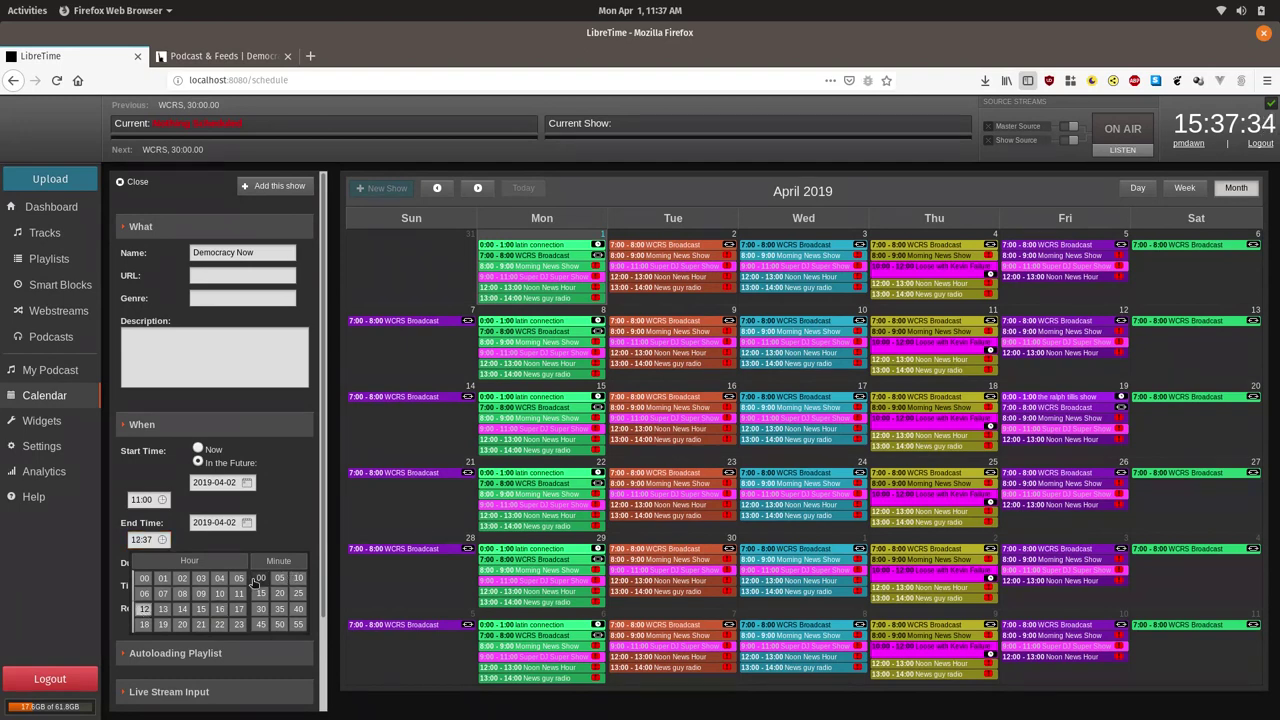
pyautogui.click(261, 578)
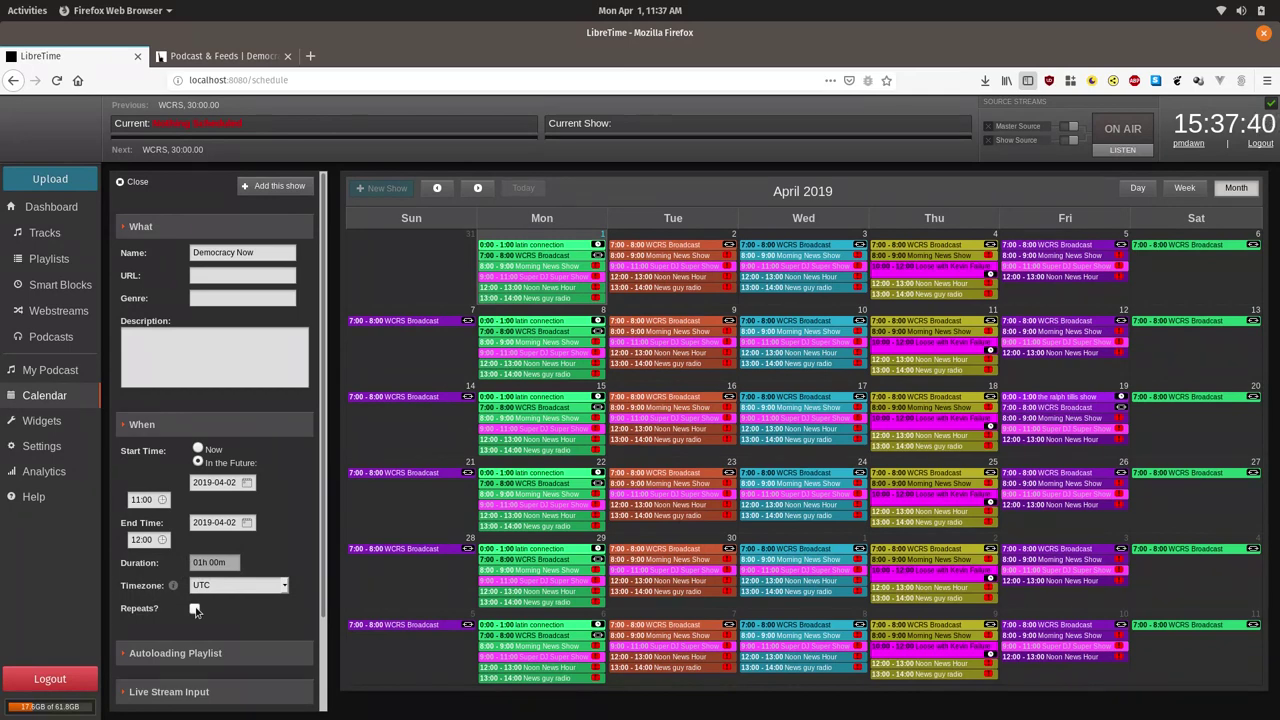
# Step: Make the show repeat weekly, adding Monday, Wednesday, Thursday and Friday to the selected days
pyautogui.click(195, 609)
pyautogui.scroll(-2, 190, 605)
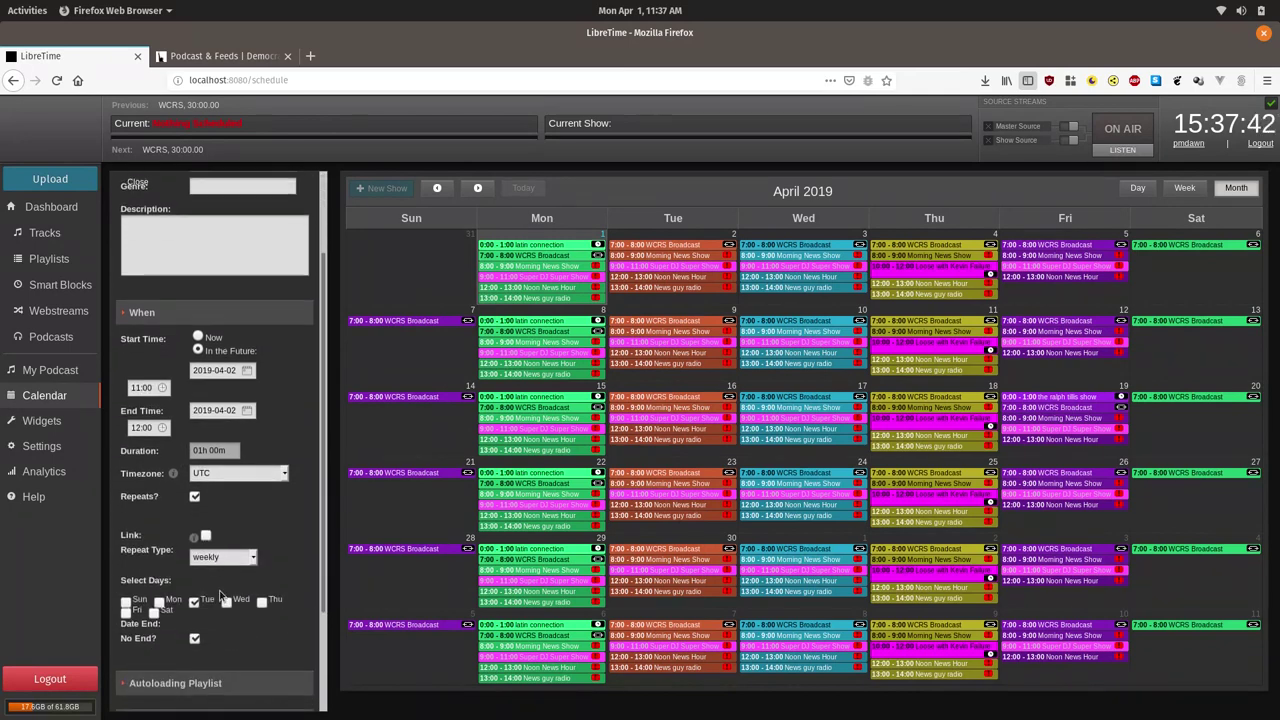
pyautogui.click(159, 602)
pyautogui.click(226, 602)
pyautogui.click(262, 602)
pyautogui.click(127, 612)
pyautogui.scroll(-2, 233, 612)
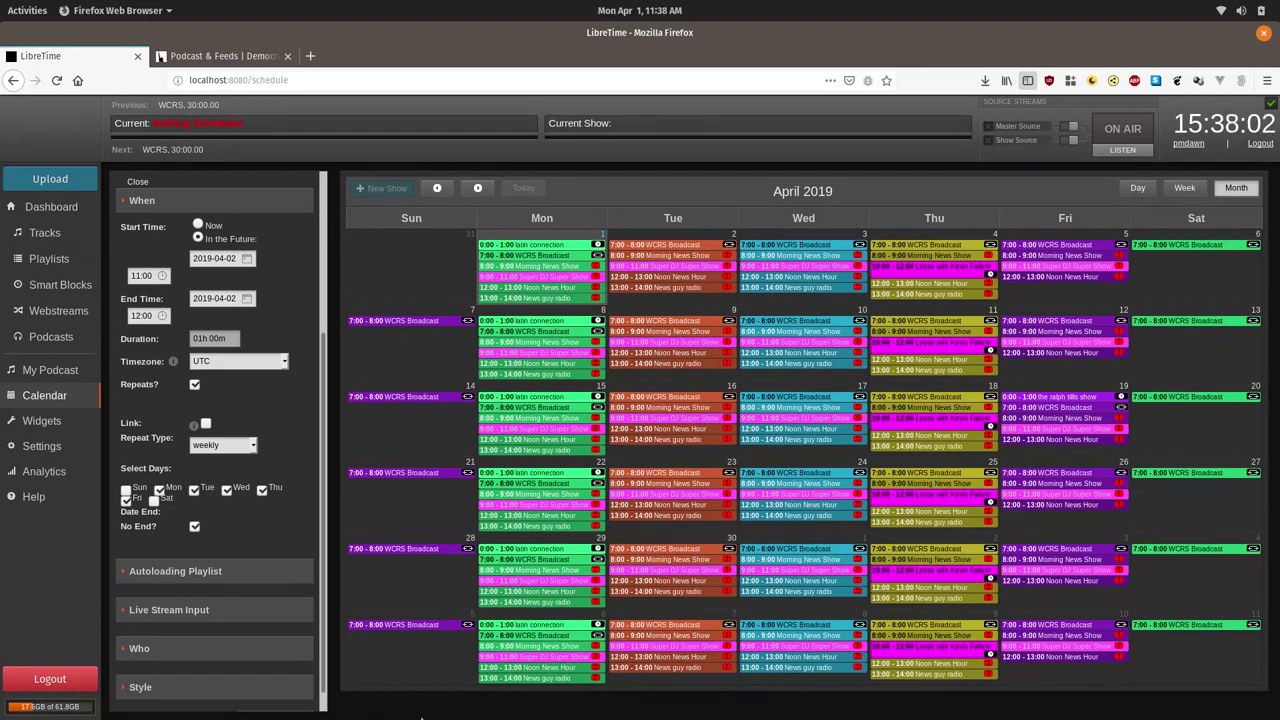
# Step: Enable an autoloading playlist for the show, choose "Democracy Now Daily Show" and submit the show to the calendar
pyautogui.click(235, 573)
pyautogui.moveTo(252, 602)
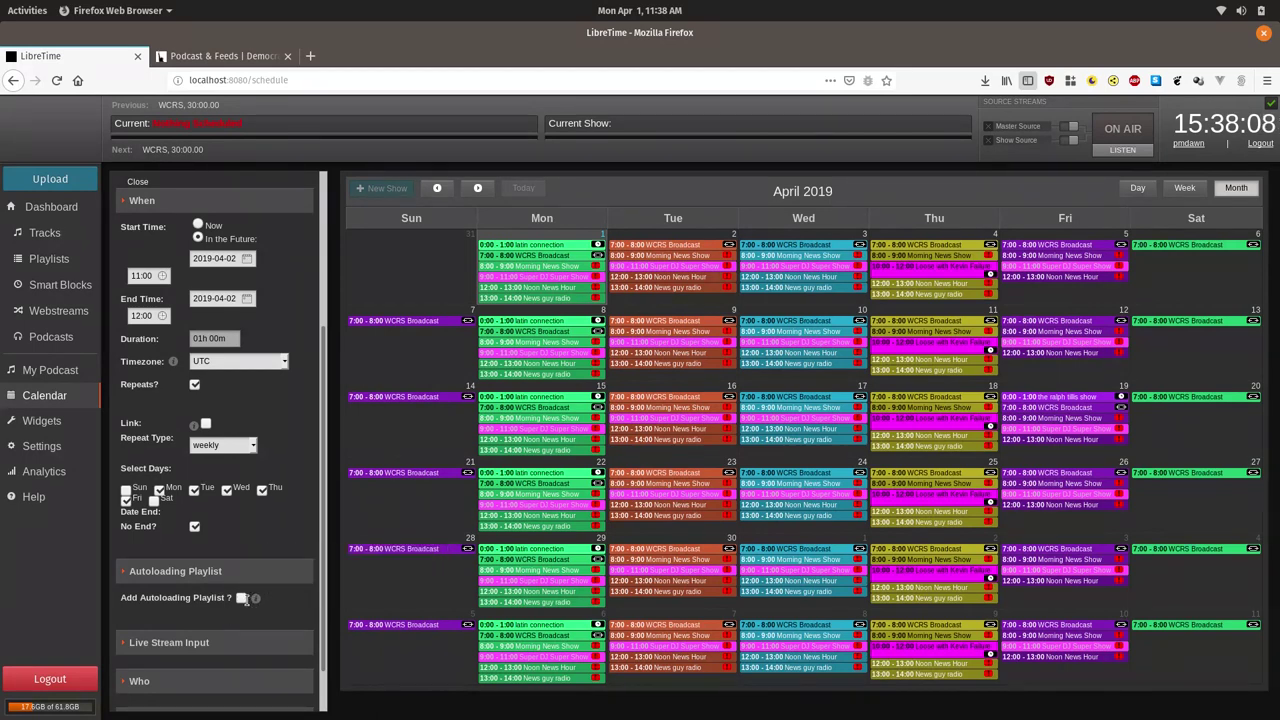
pyautogui.click(241, 597)
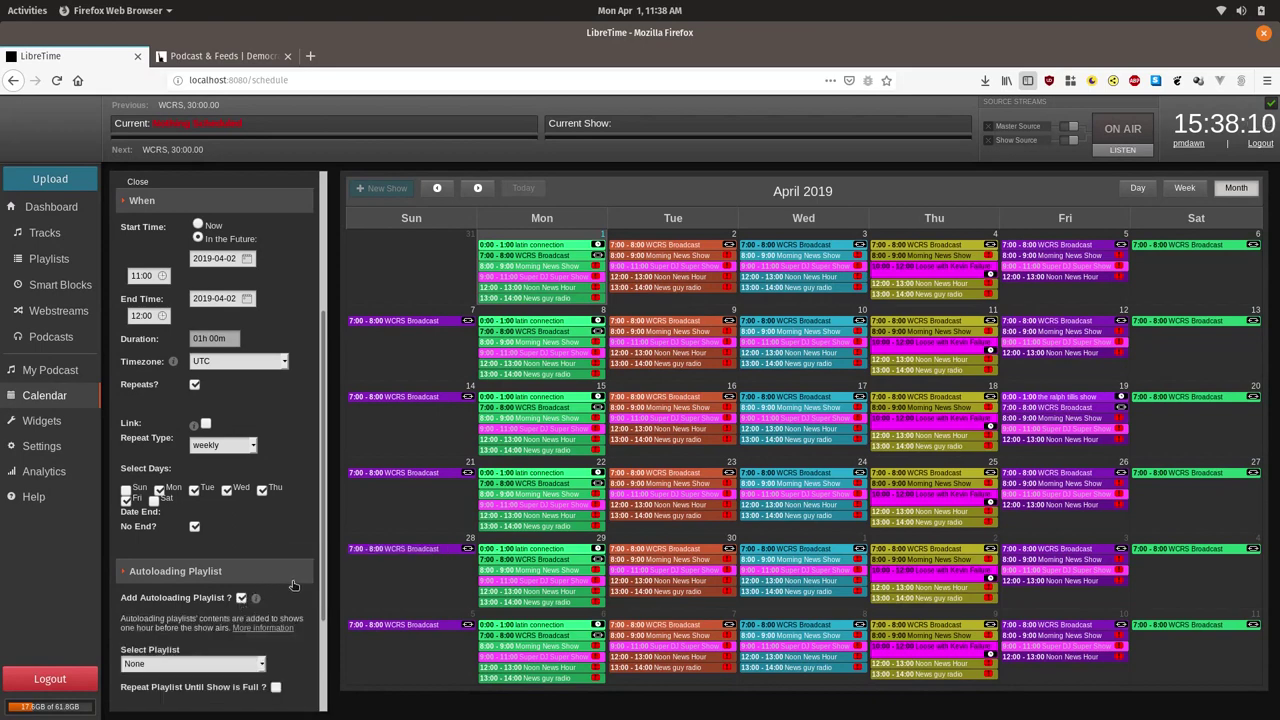
pyautogui.scroll(-1, 296, 586)
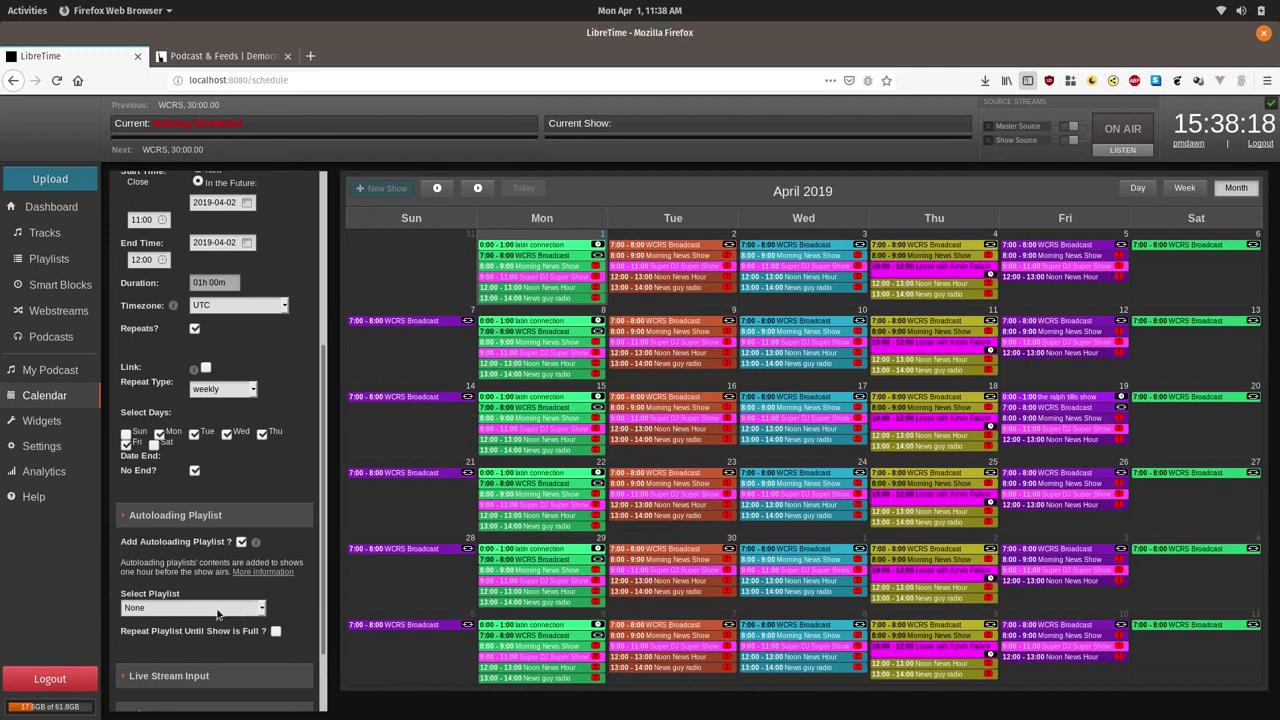
pyautogui.click(221, 612)
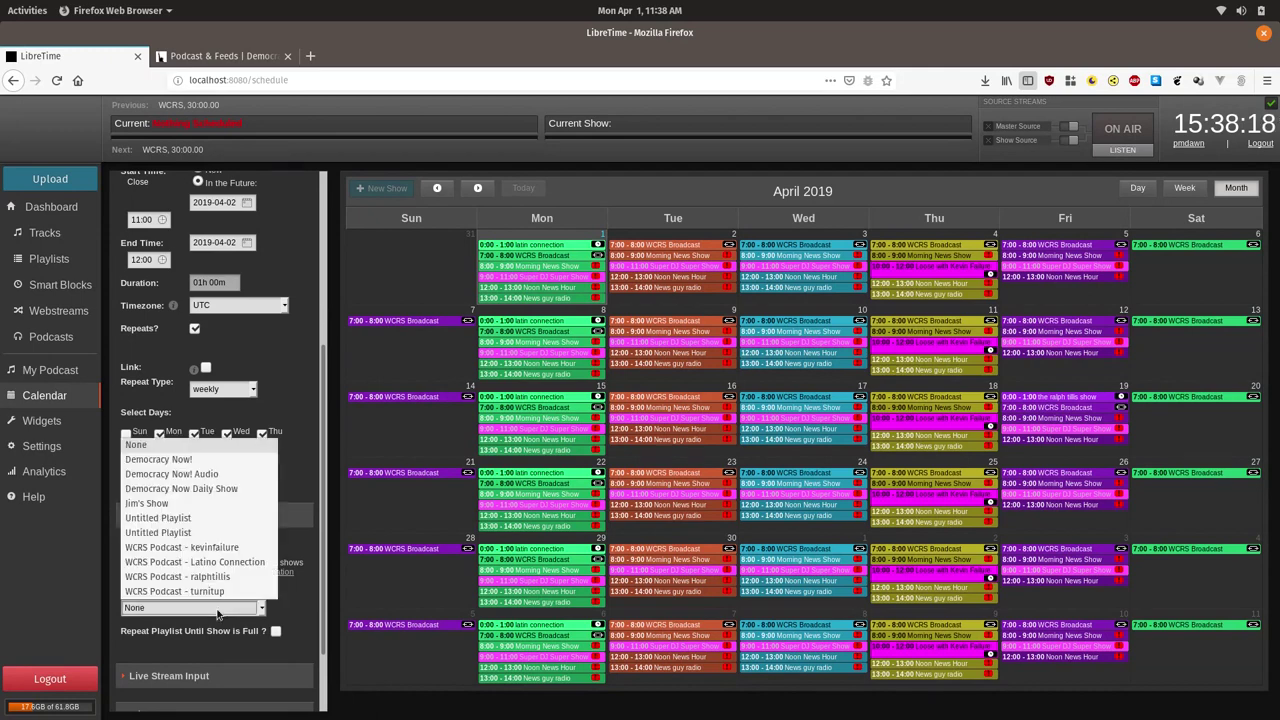
pyautogui.click(220, 488)
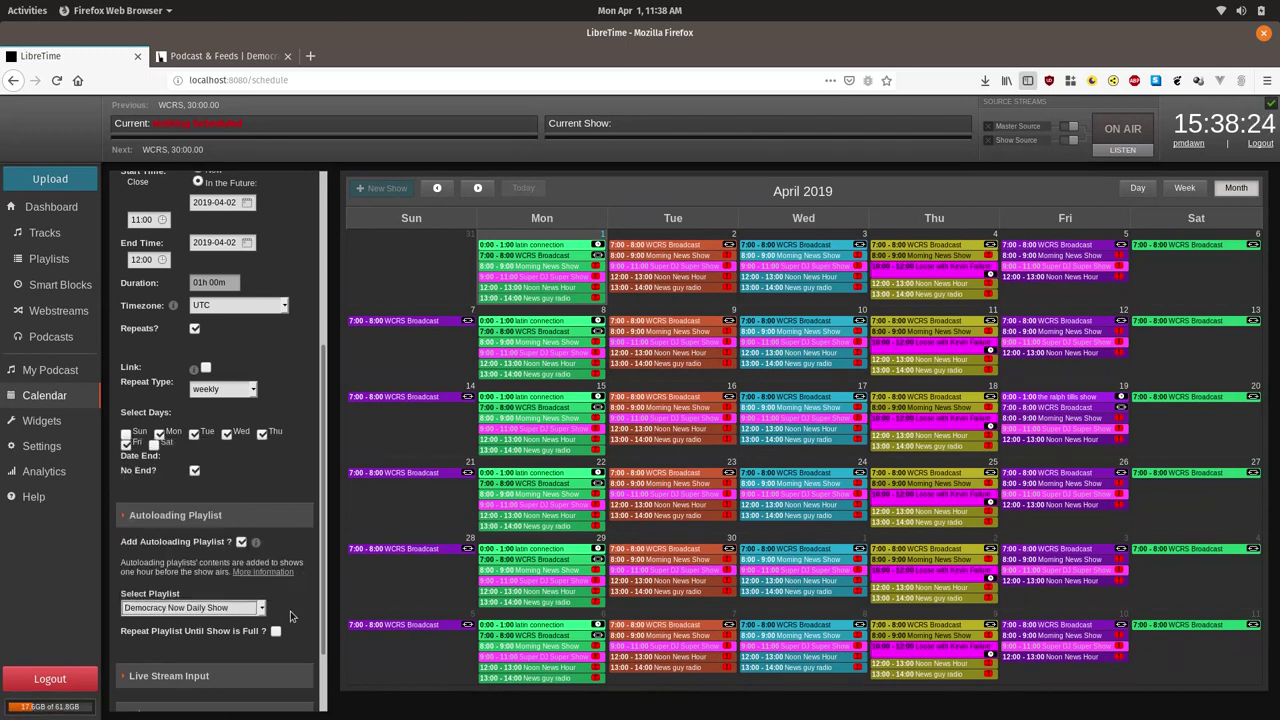
pyautogui.scroll(-1, 293, 612)
pyautogui.scroll(-1, 288, 595)
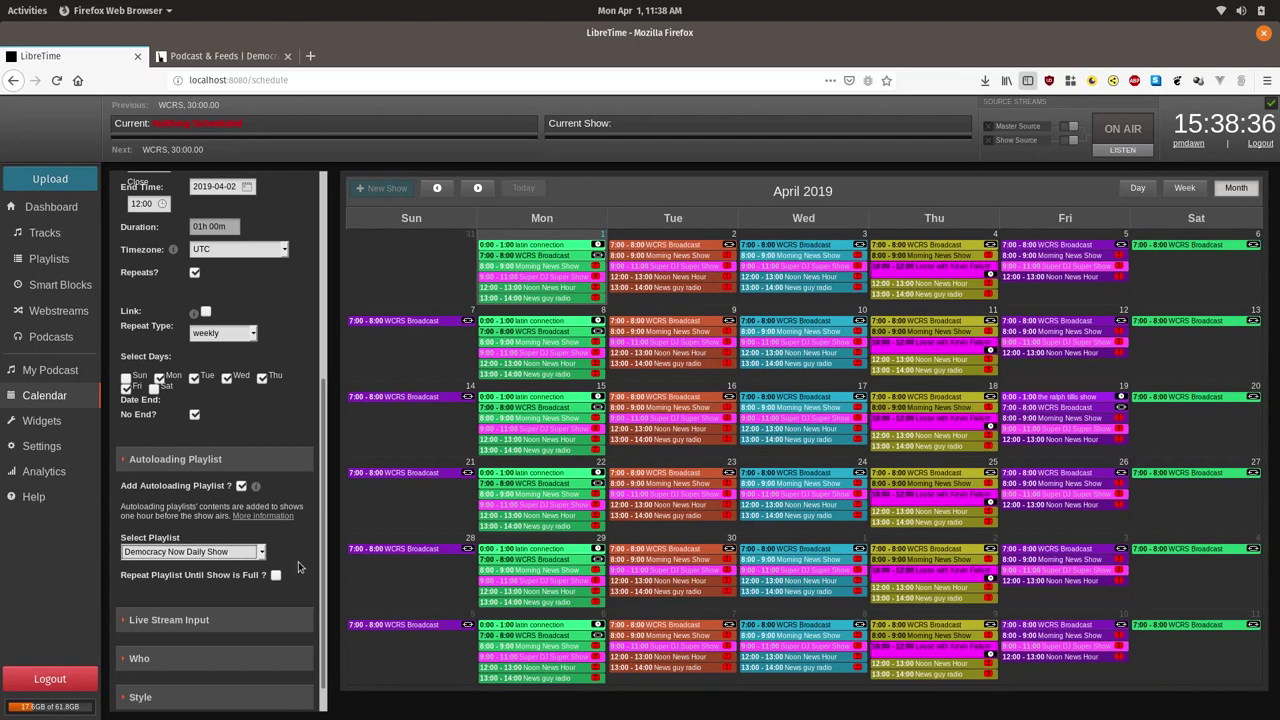
pyautogui.scroll(-1, 306, 574)
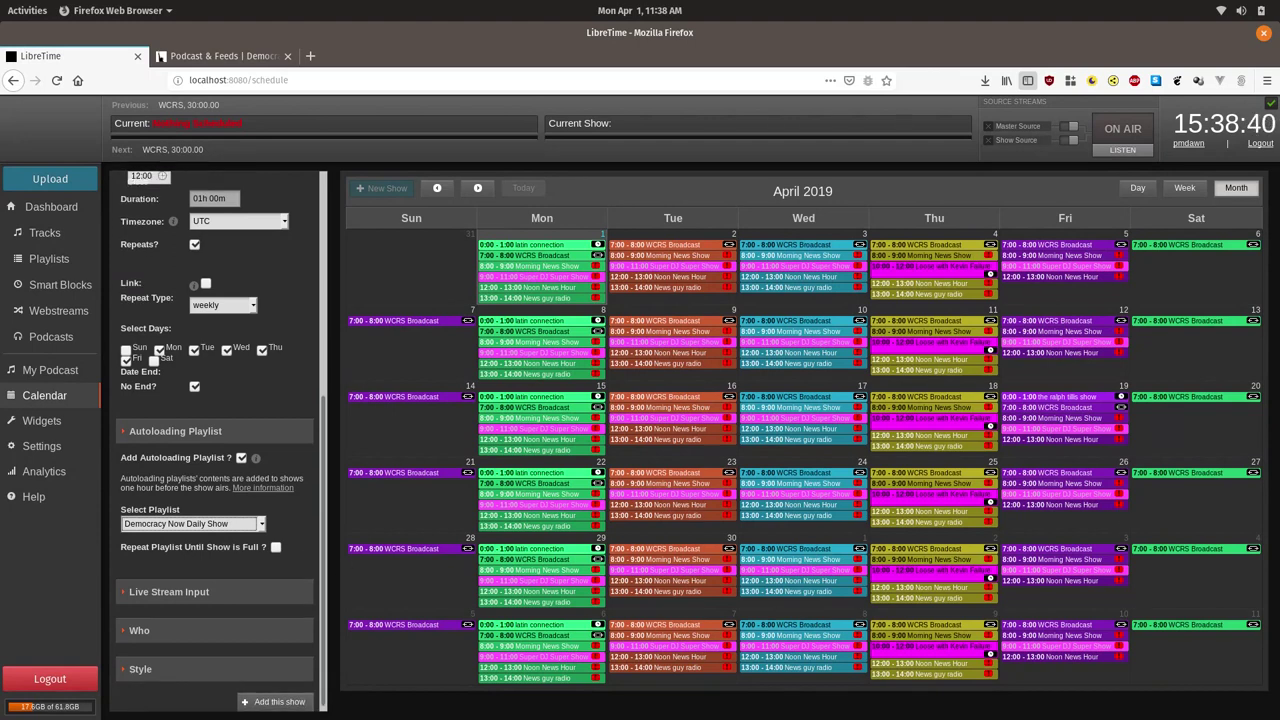
pyautogui.click(294, 702)
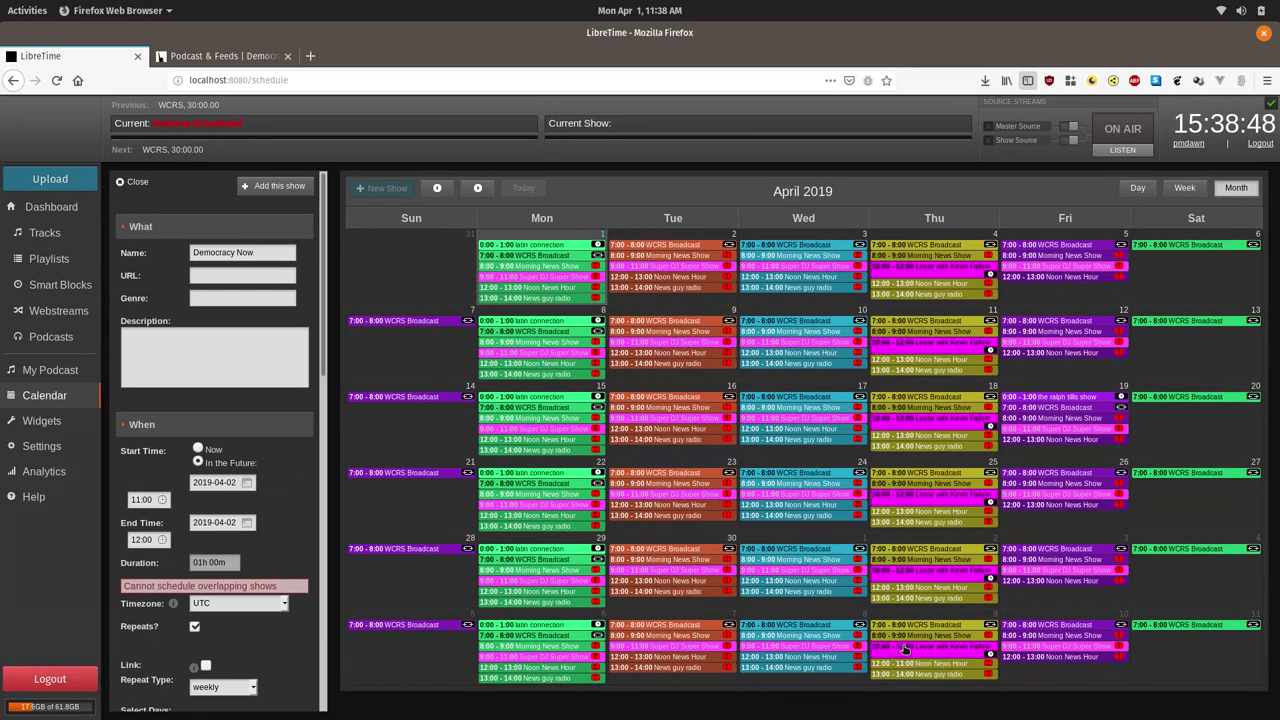
# Step: Delete the Thursday, April 4 show that overlaps the 11:00 slot, including all its following instances
pyautogui.rightClick(912, 278)
pyautogui.moveTo(960, 362)
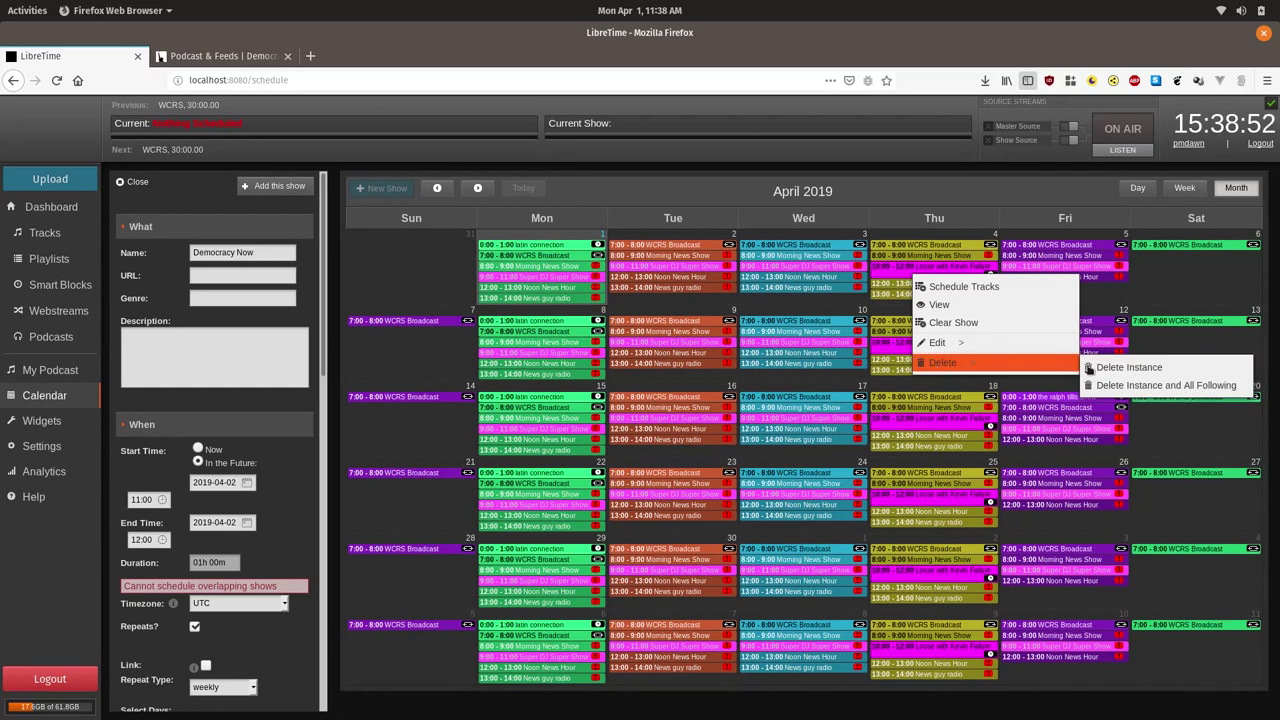
pyautogui.click(1188, 386)
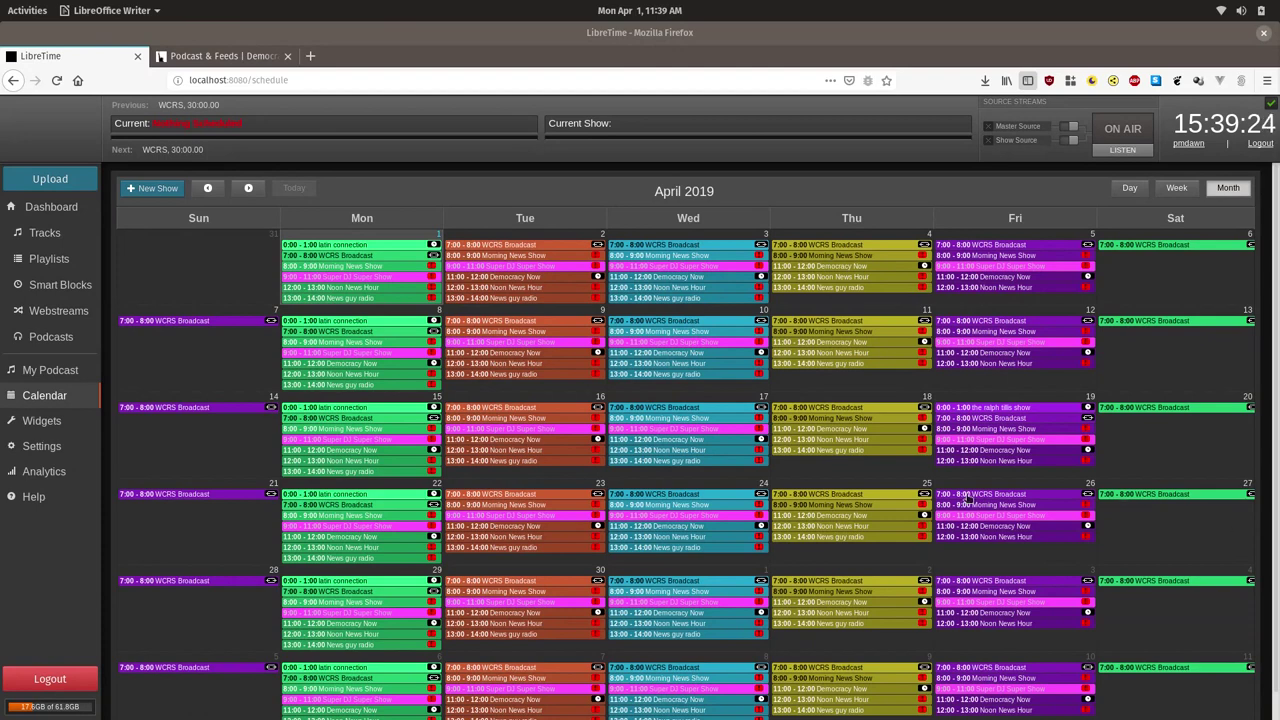
# Step: Open the "Democracy Now Daily Show" smart block for editing and preview the tracks it generates
pyautogui.click(73, 290)
pyautogui.click(73, 288)
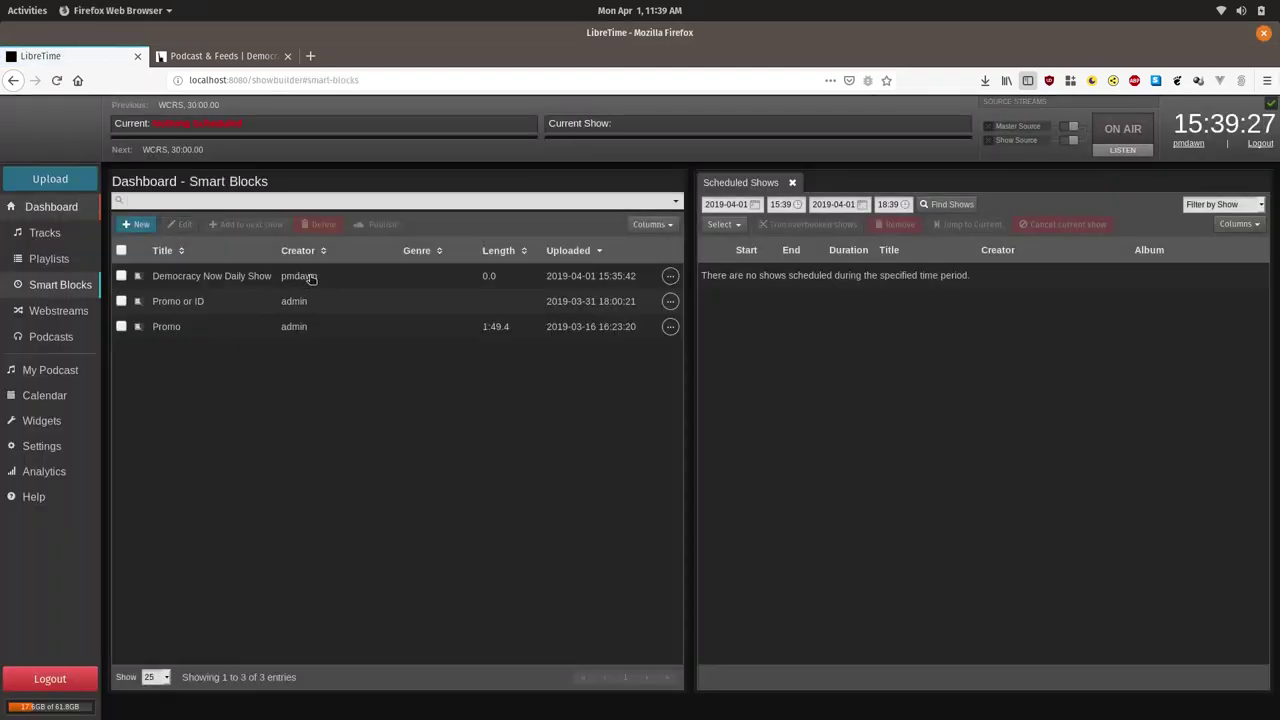
pyautogui.click(302, 281)
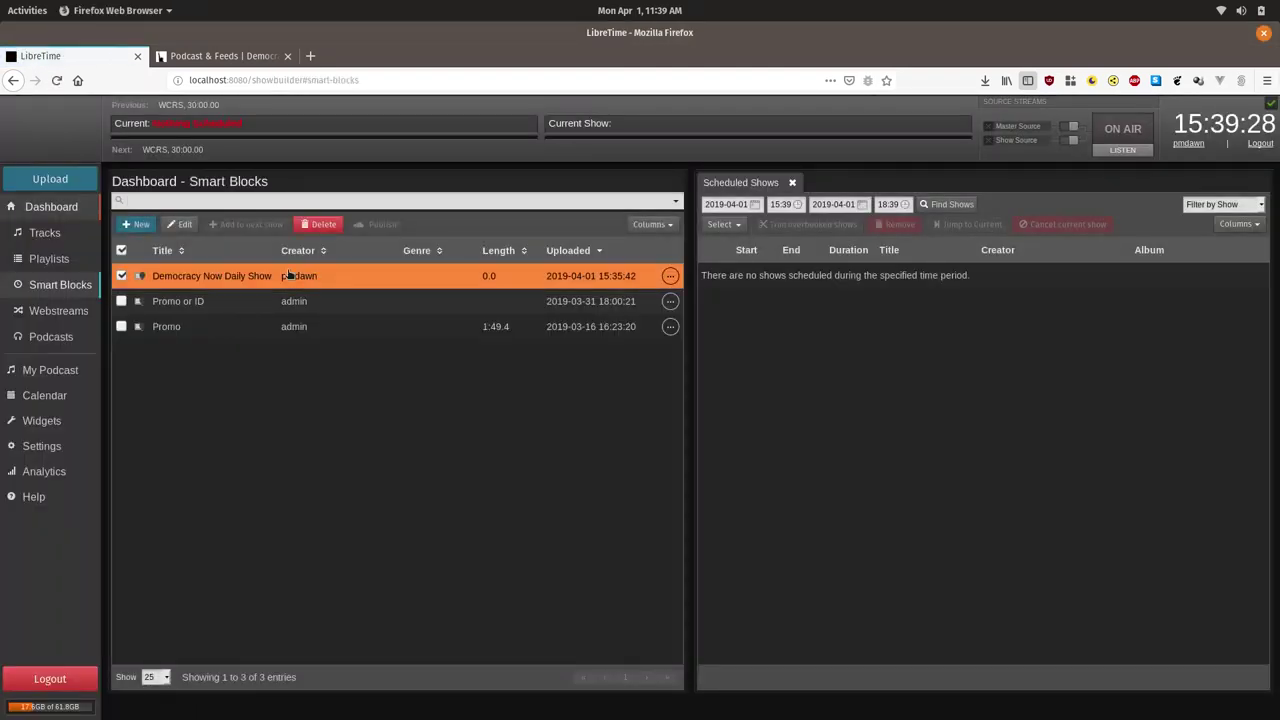
pyautogui.click(185, 226)
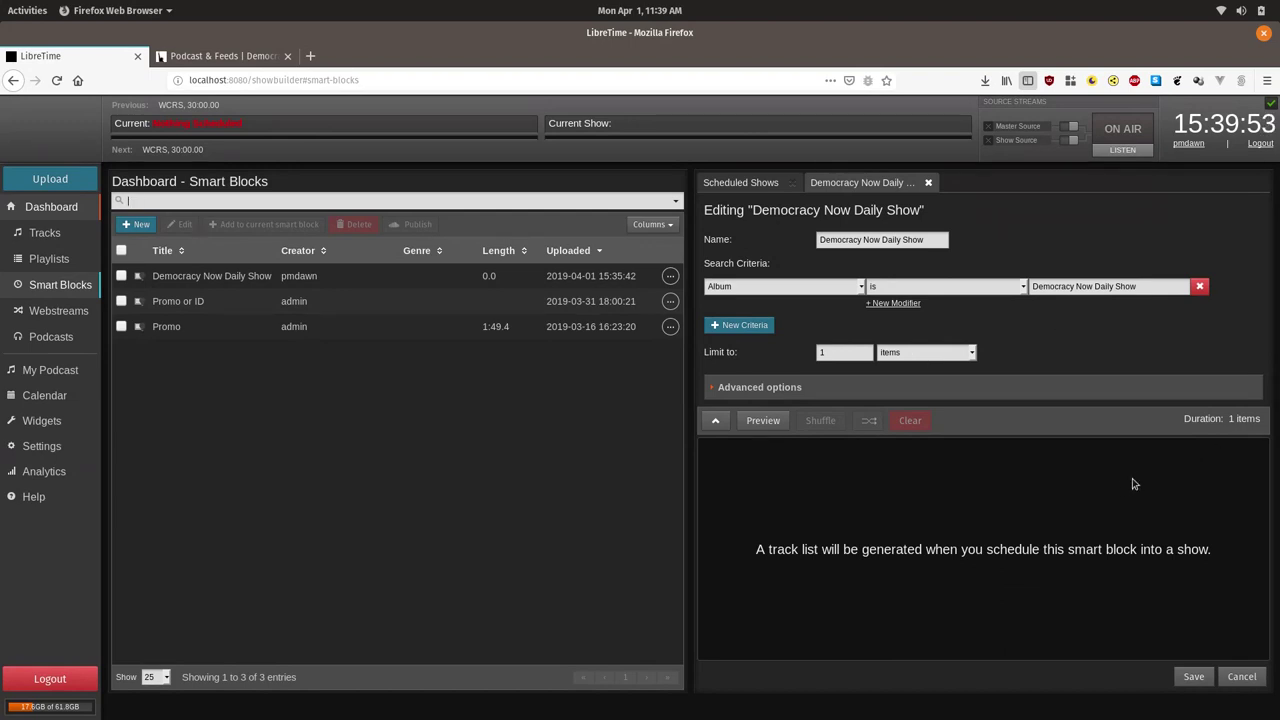
pyautogui.click(763, 421)
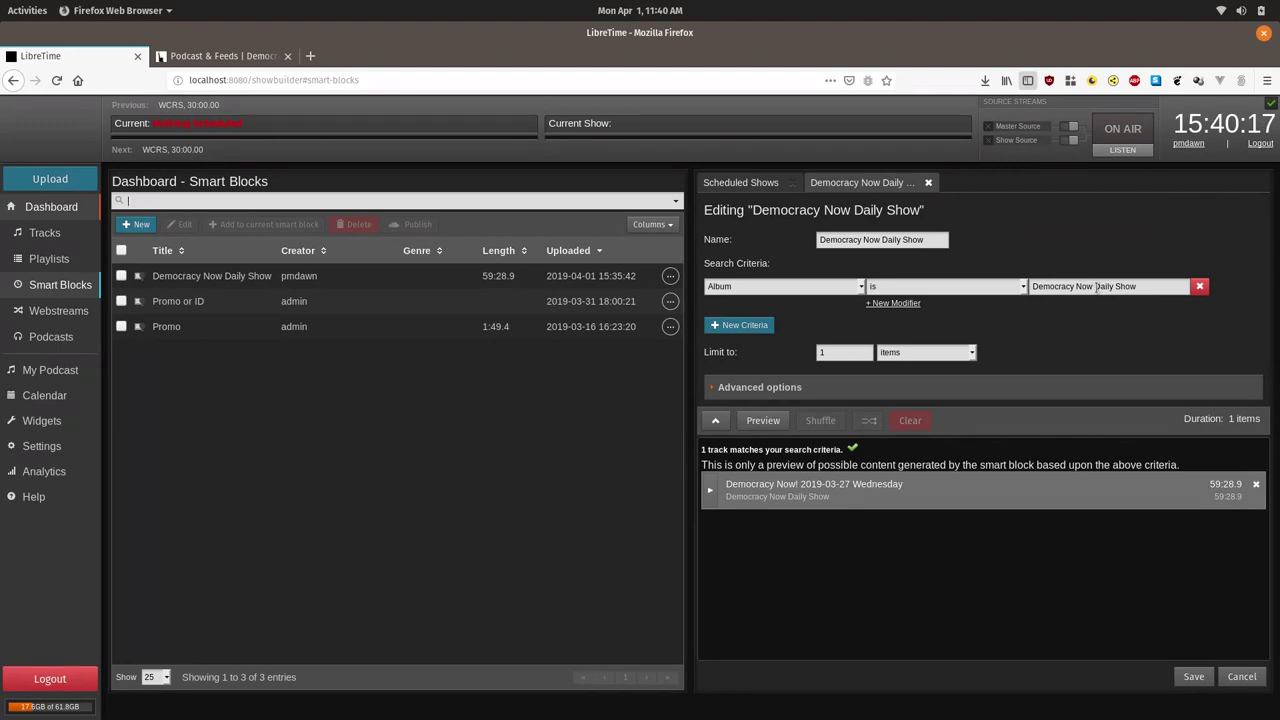
# Step: Shorten the smart block's album criterion to "Democracy Now" and preview the matching tracks
pyautogui.moveTo(1097, 287); pyautogui.dragTo(1201, 286)
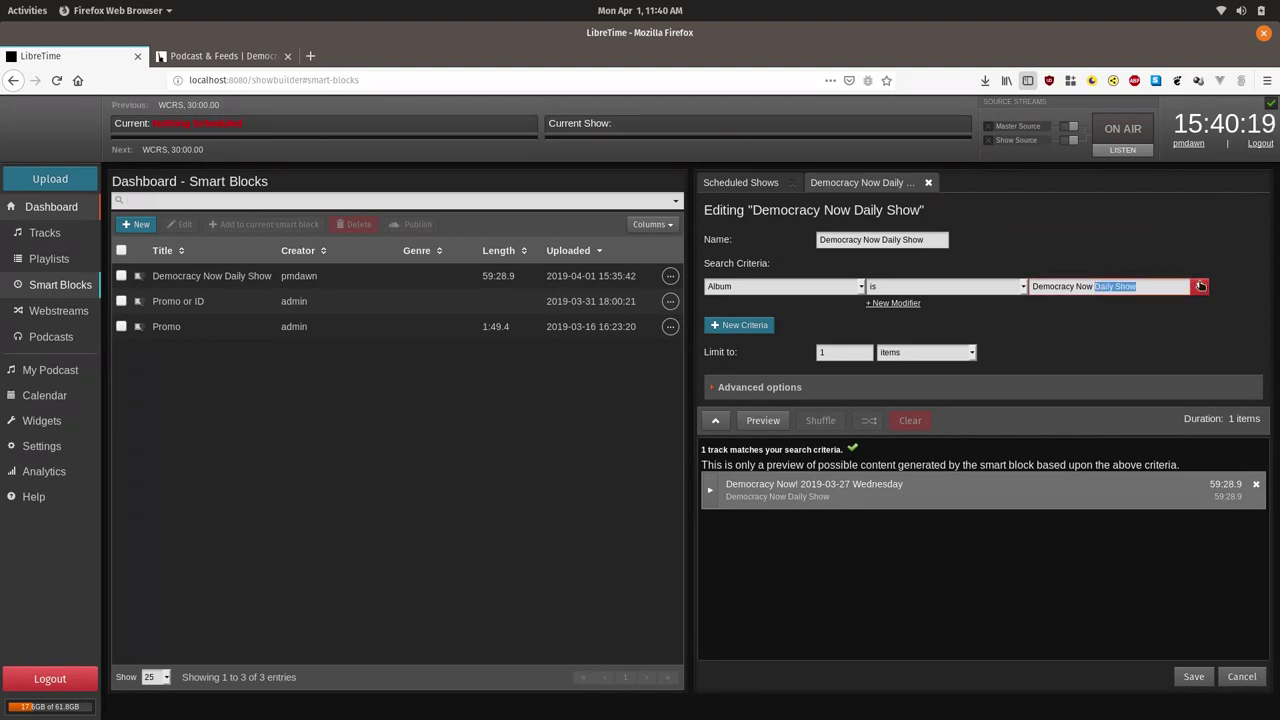
pyautogui.press('BackSpace')
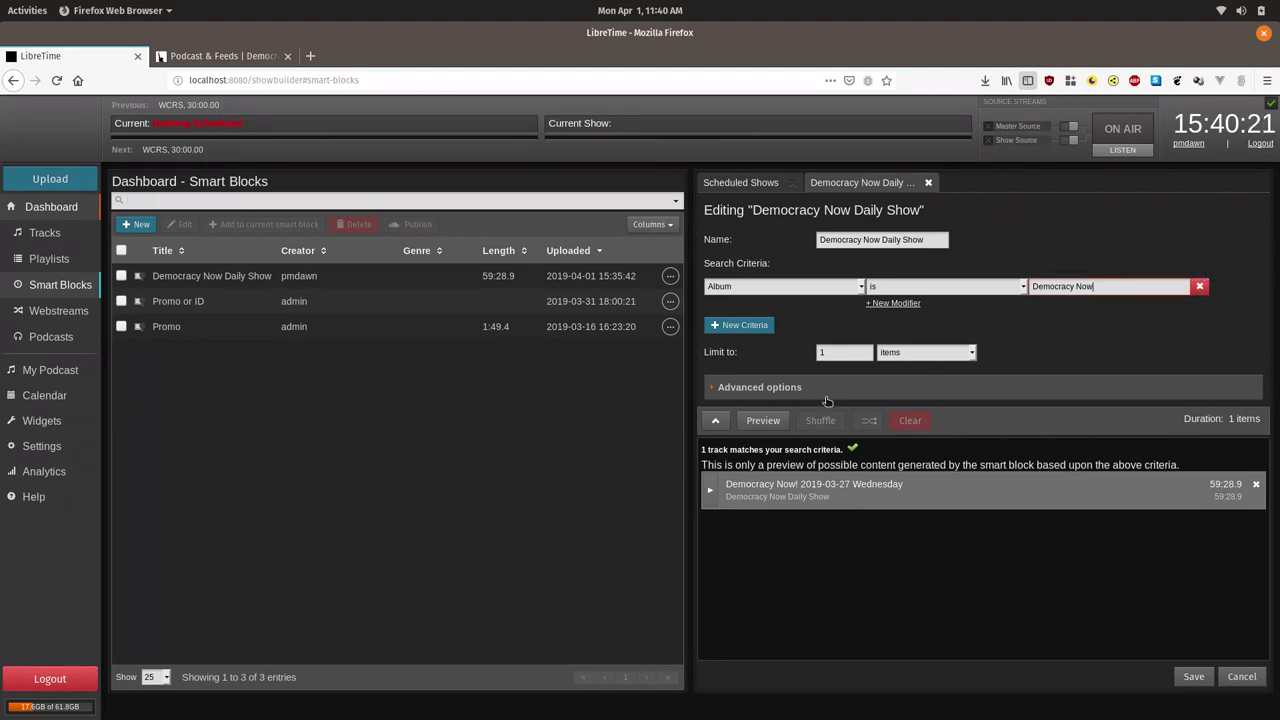
pyautogui.click(763, 420)
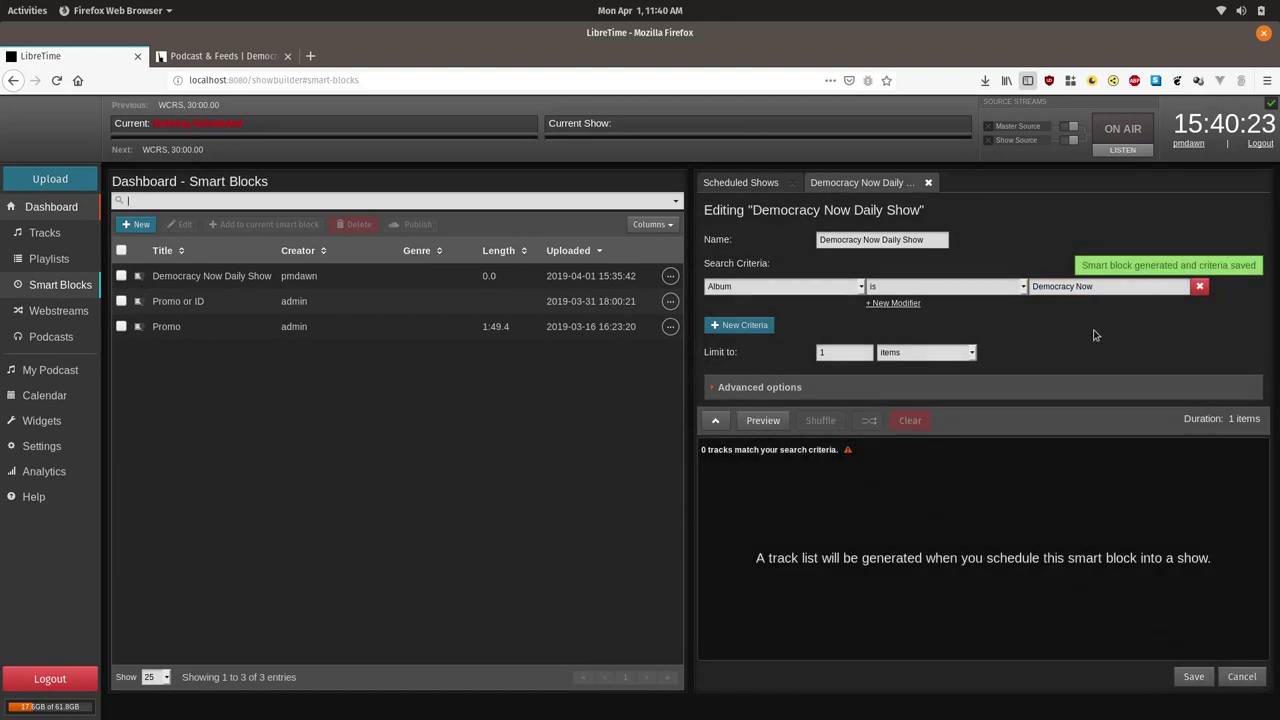
# Step: Set the smart block's album criterion to "Democracy Now!" and preview the matching tracks
pyautogui.click(1120, 286)
pyautogui.click(765, 421)
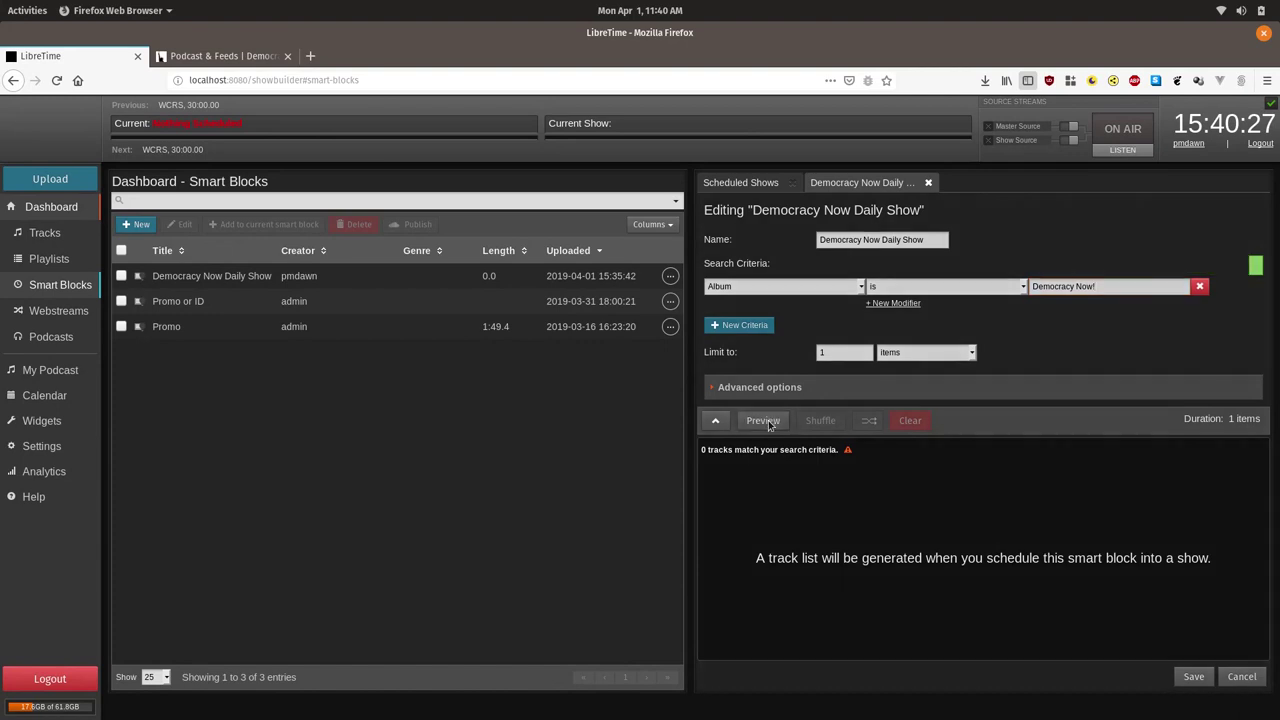
pyautogui.click(765, 421)
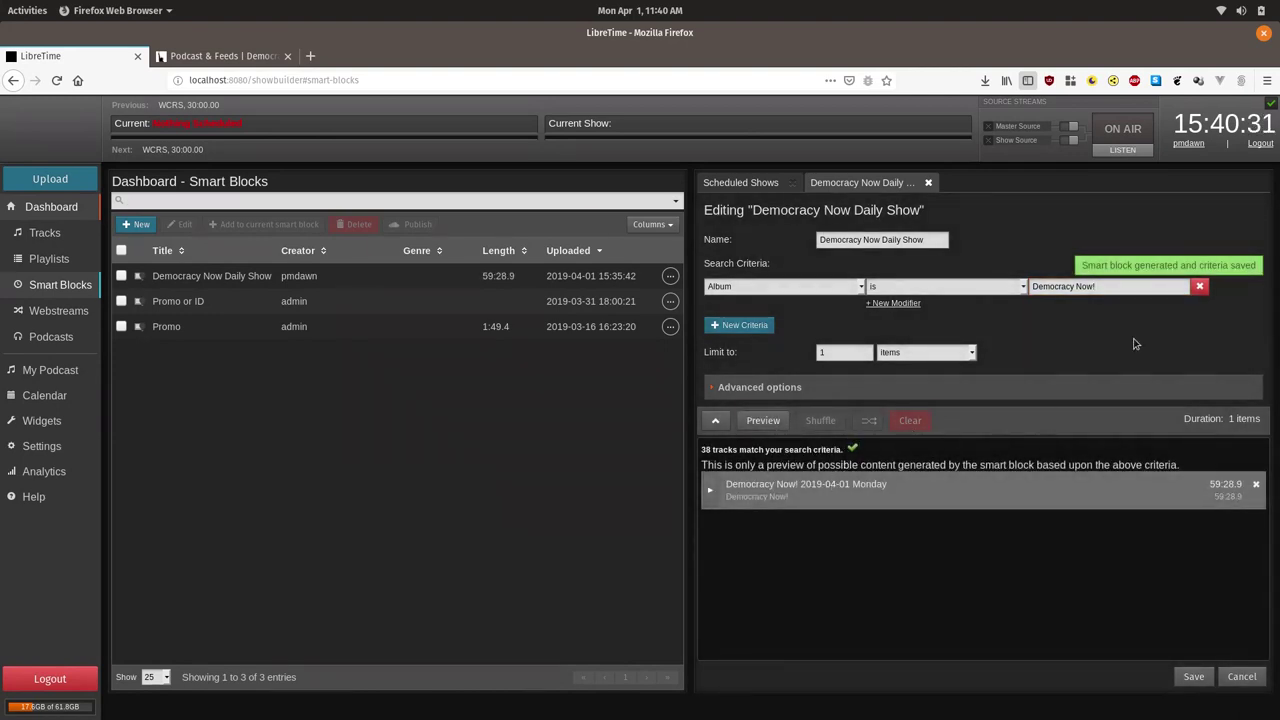
pyautogui.click(1130, 288)
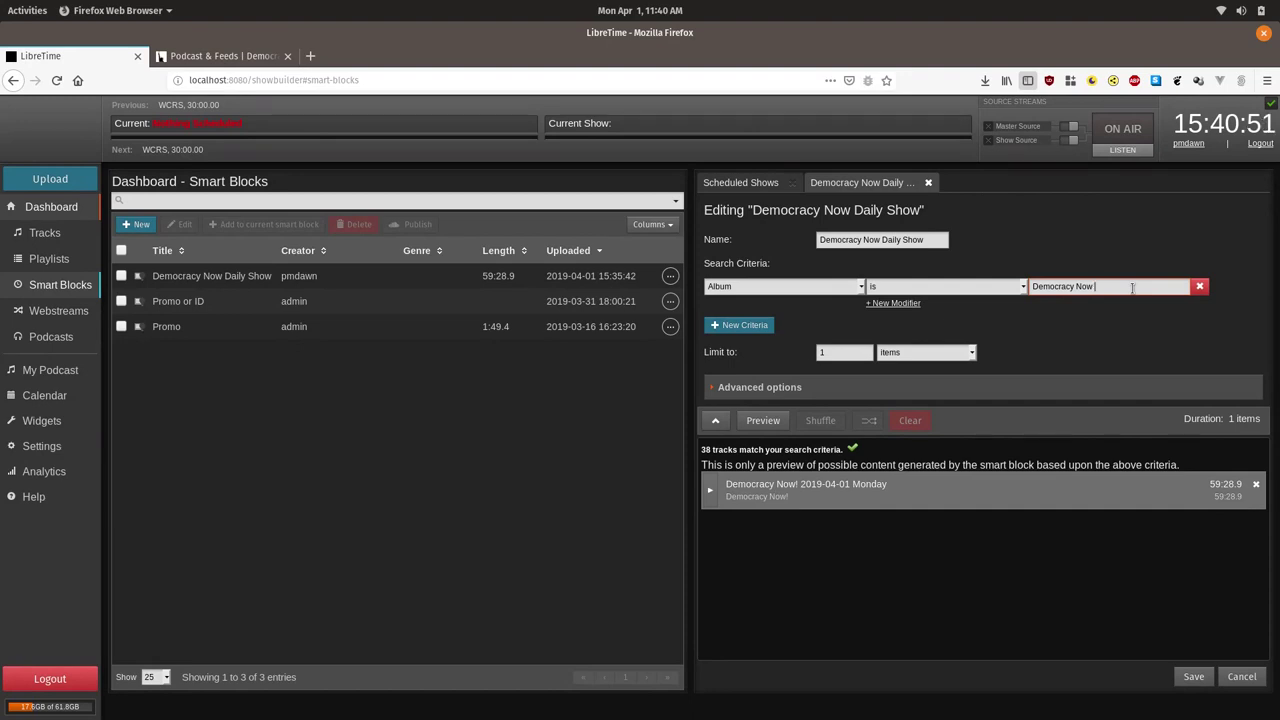
pyautogui.write('!')
pyautogui.click(764, 421)
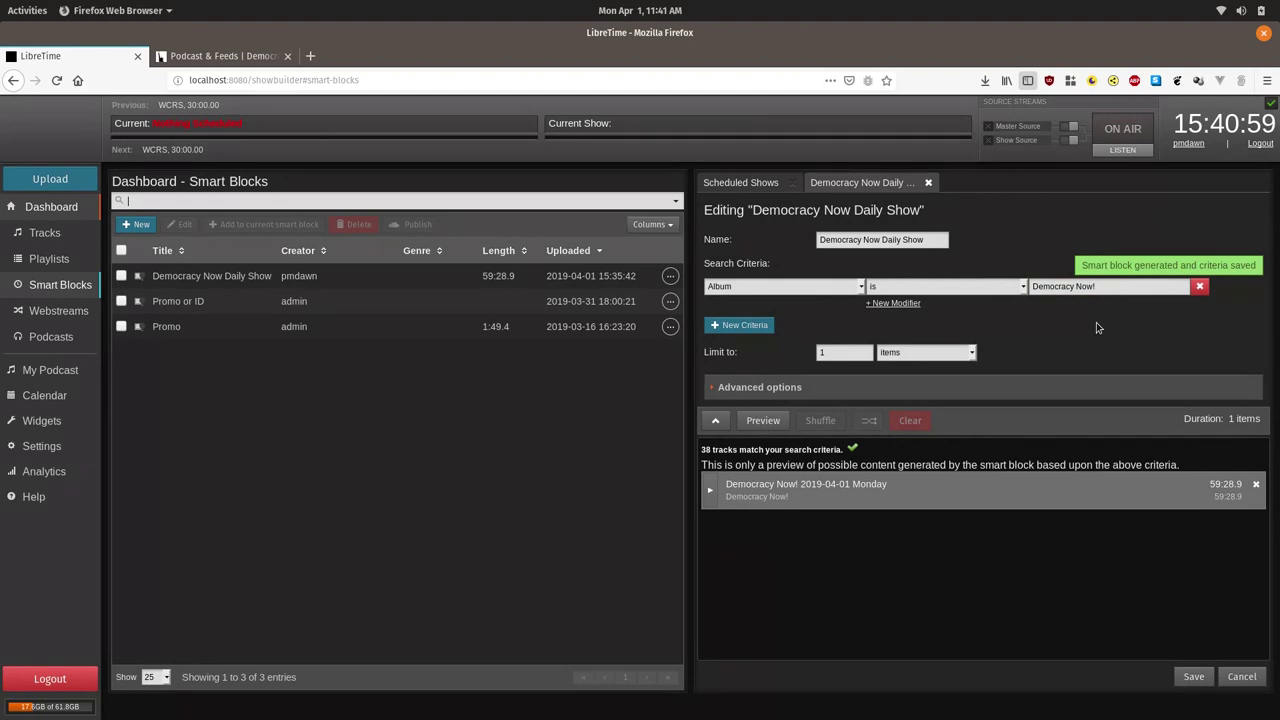
# Step: Set the smart block's advanced track sorting to Randomly and preview the generated content
pyautogui.click(780, 389)
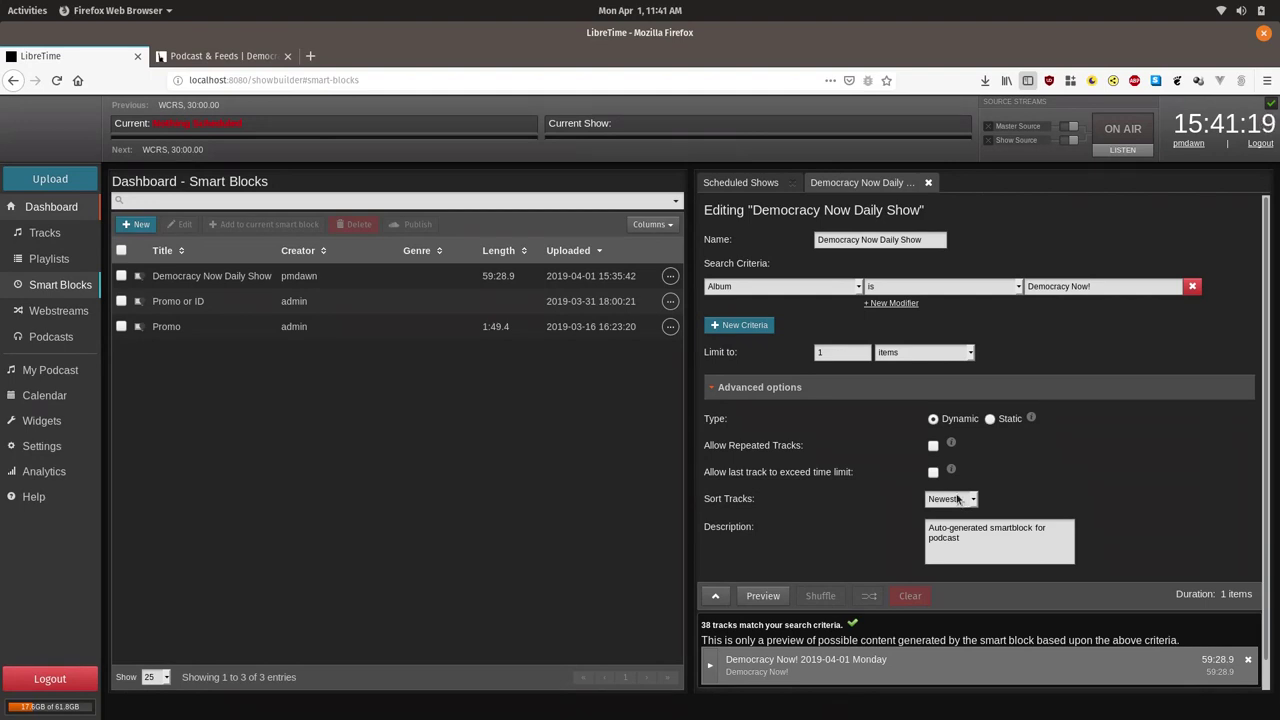
pyautogui.click(957, 499)
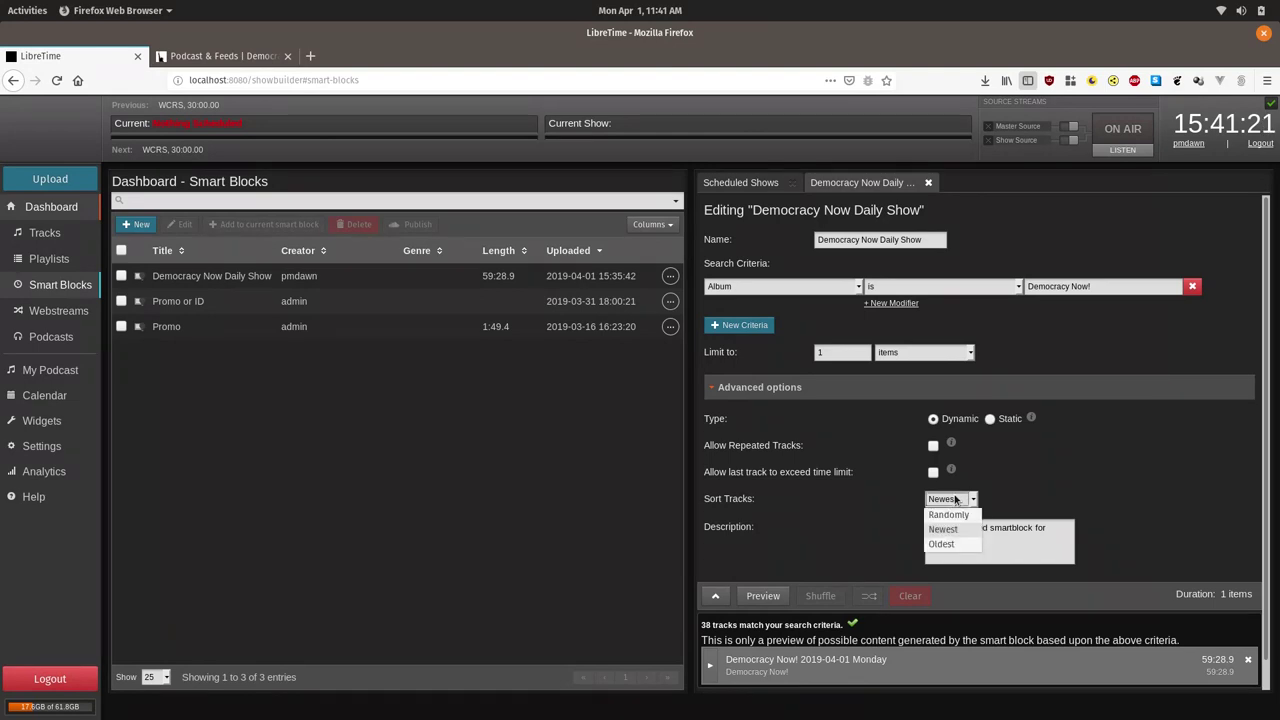
pyautogui.click(945, 512)
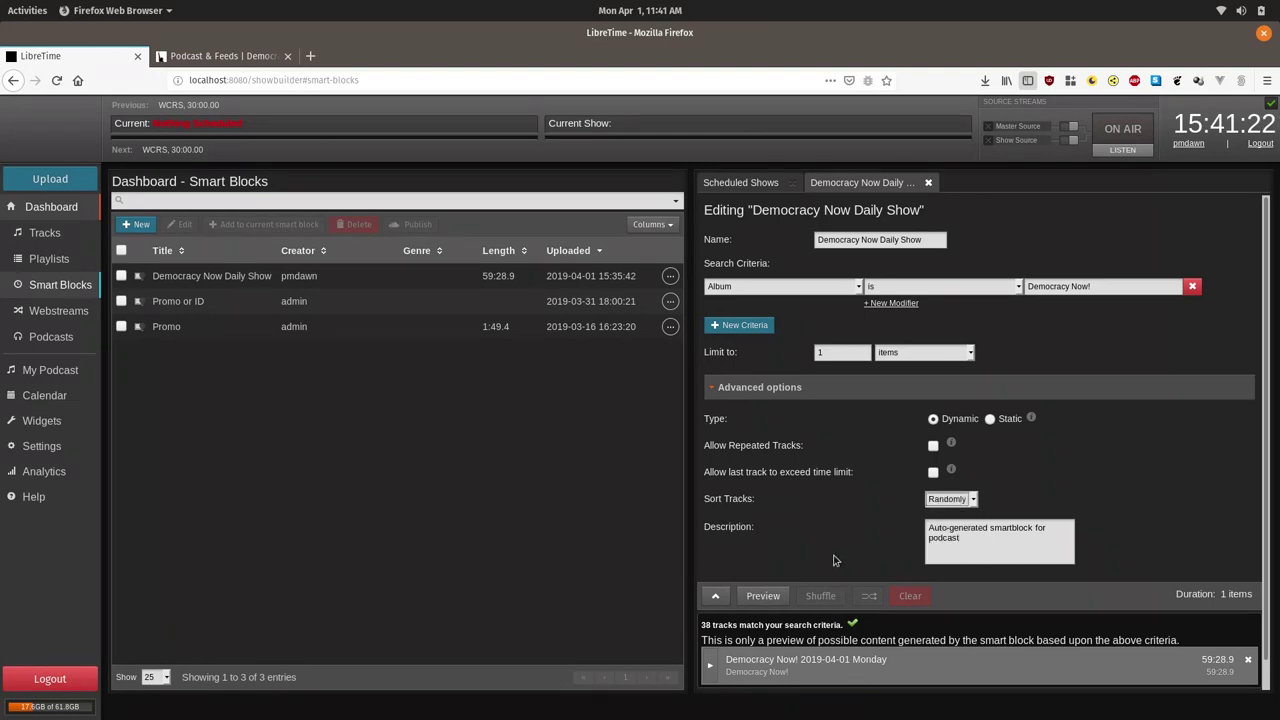
pyautogui.click(775, 601)
pyautogui.click(775, 601)
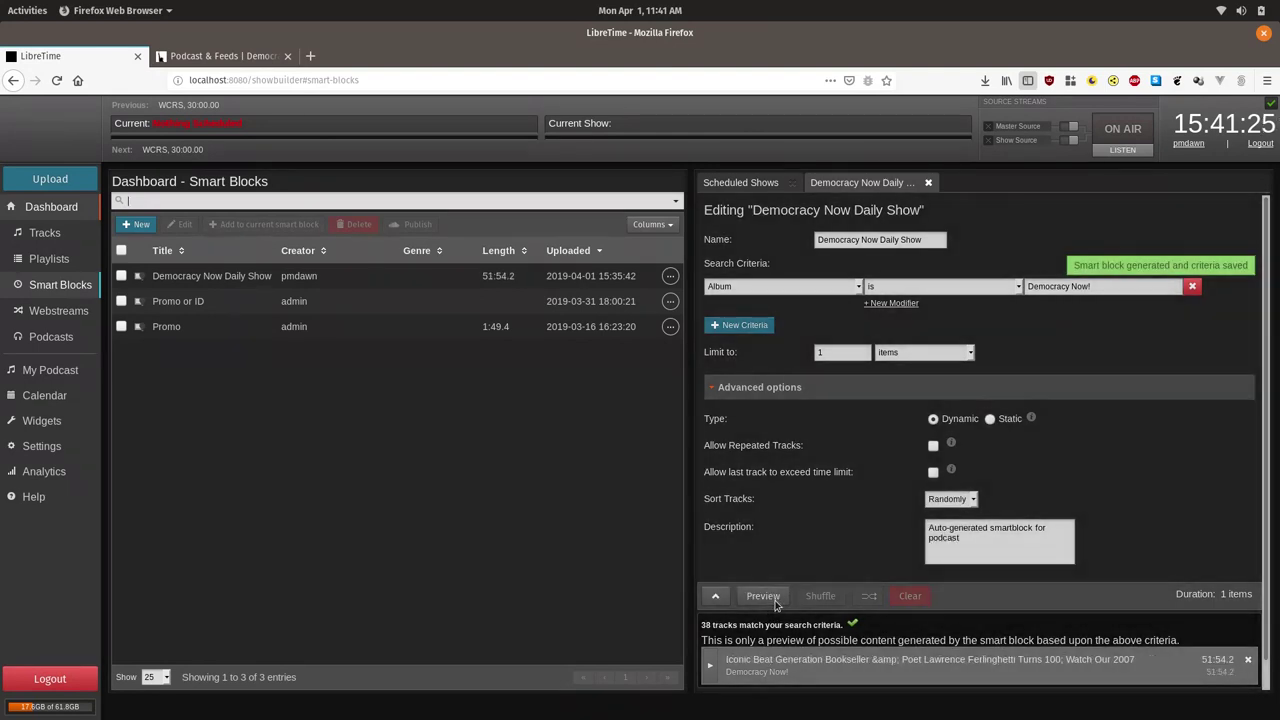
# Step: Preview the randomly sorted "Democracy Now Daily Show" smart block several times to compare the tracks it picks
pyautogui.click(775, 600)
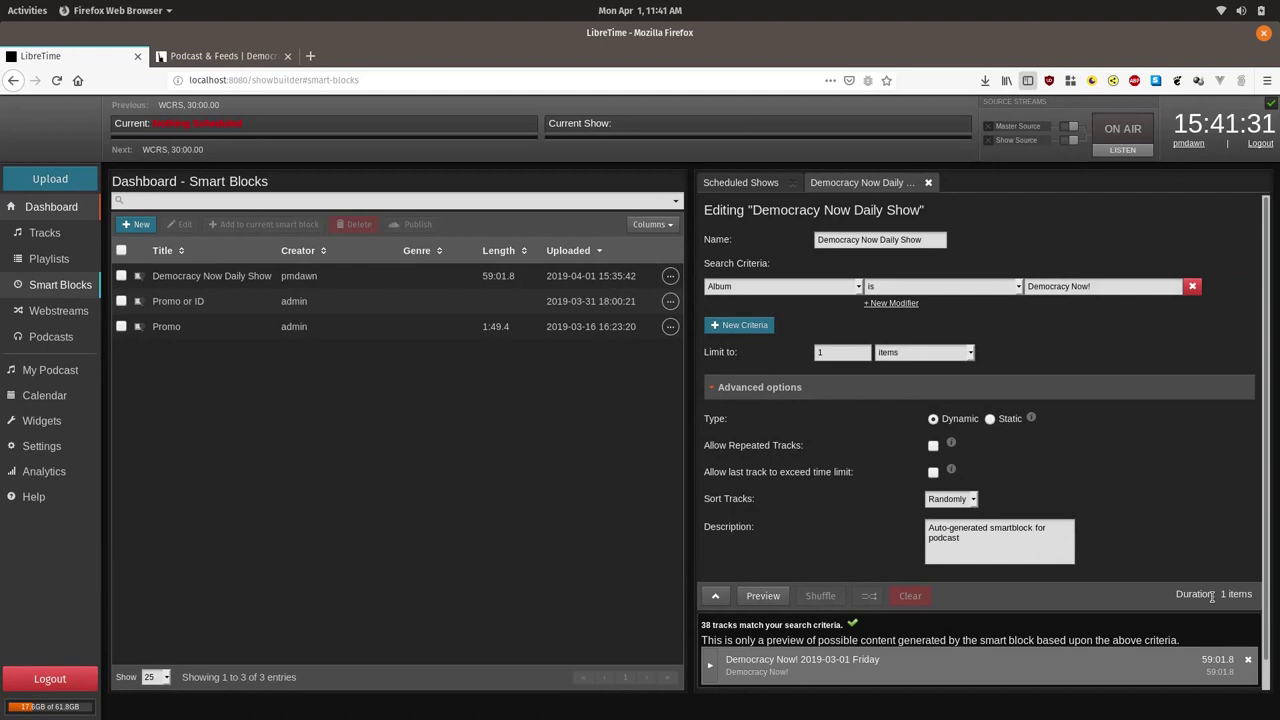
pyautogui.click(763, 595)
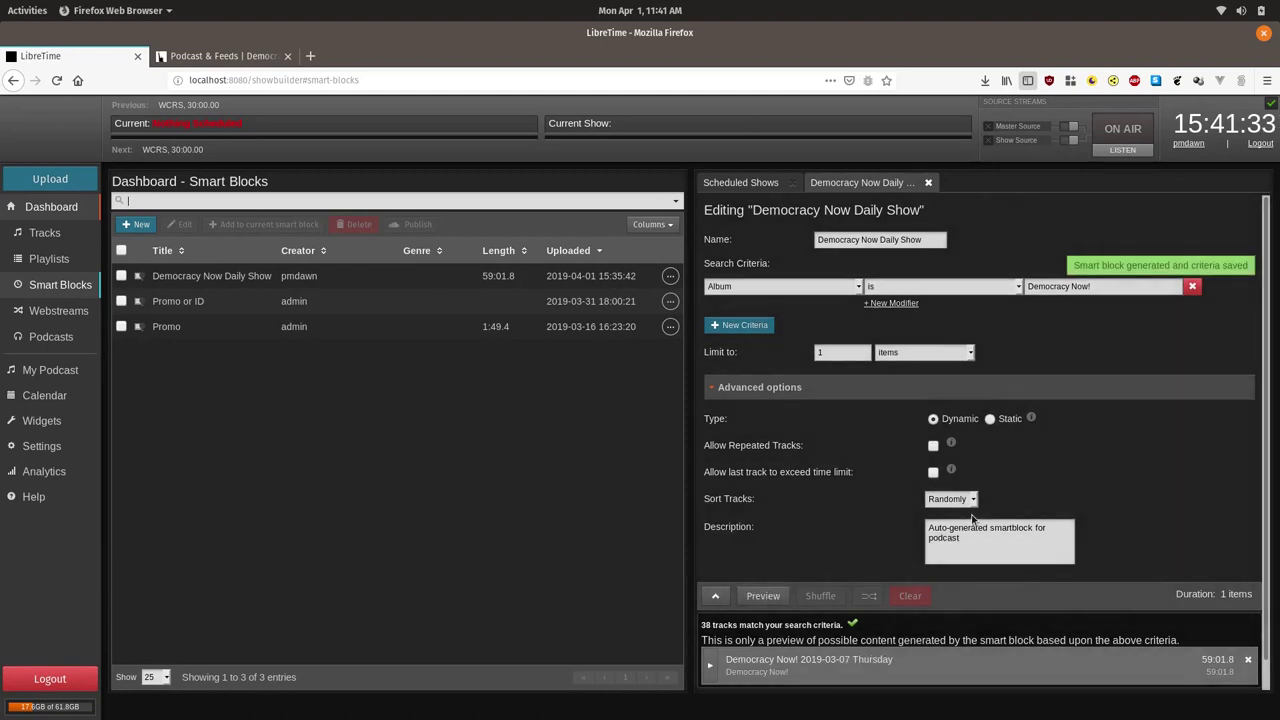
pyautogui.click(770, 595)
pyautogui.click(768, 599)
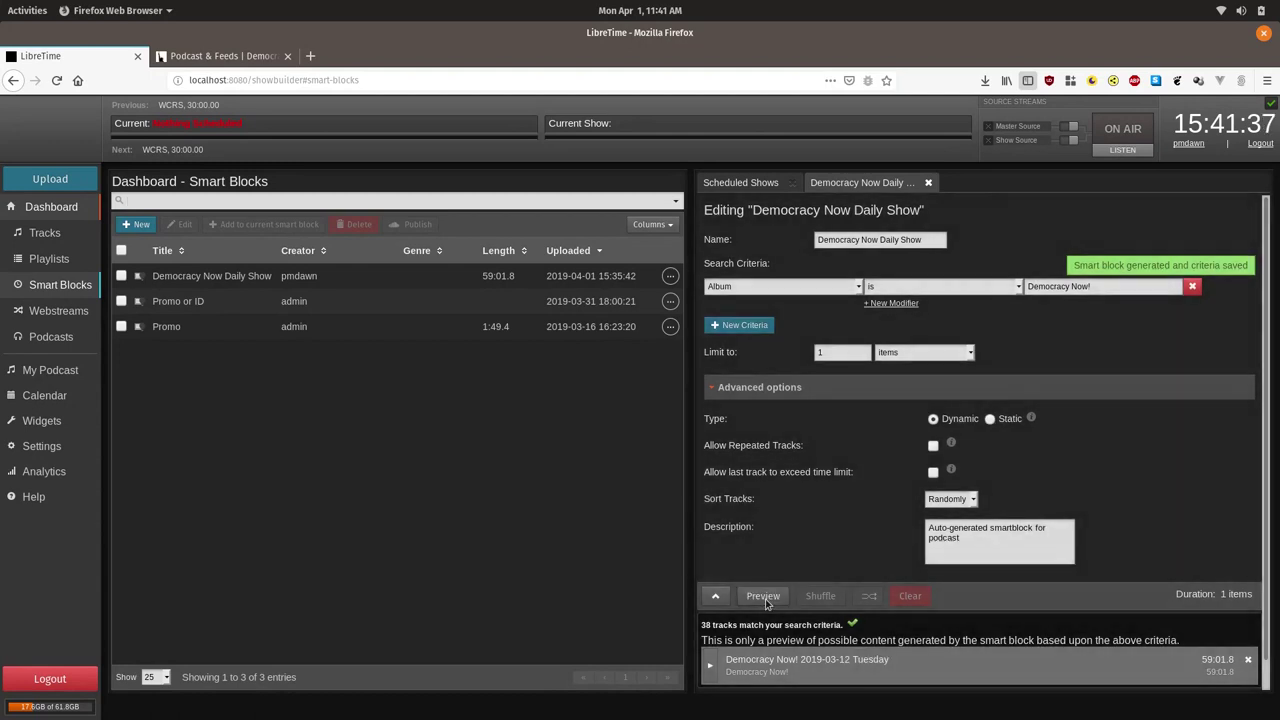
pyautogui.click(766, 598)
pyautogui.click(766, 598)
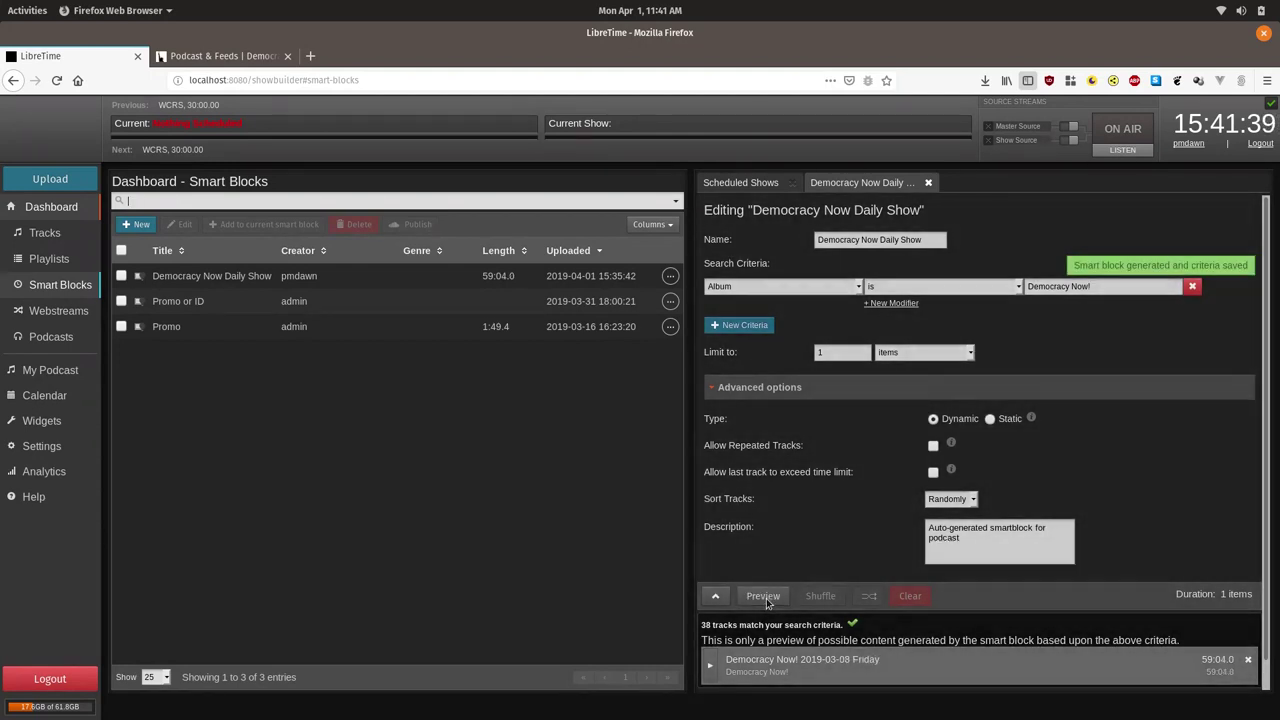
pyautogui.click(766, 598)
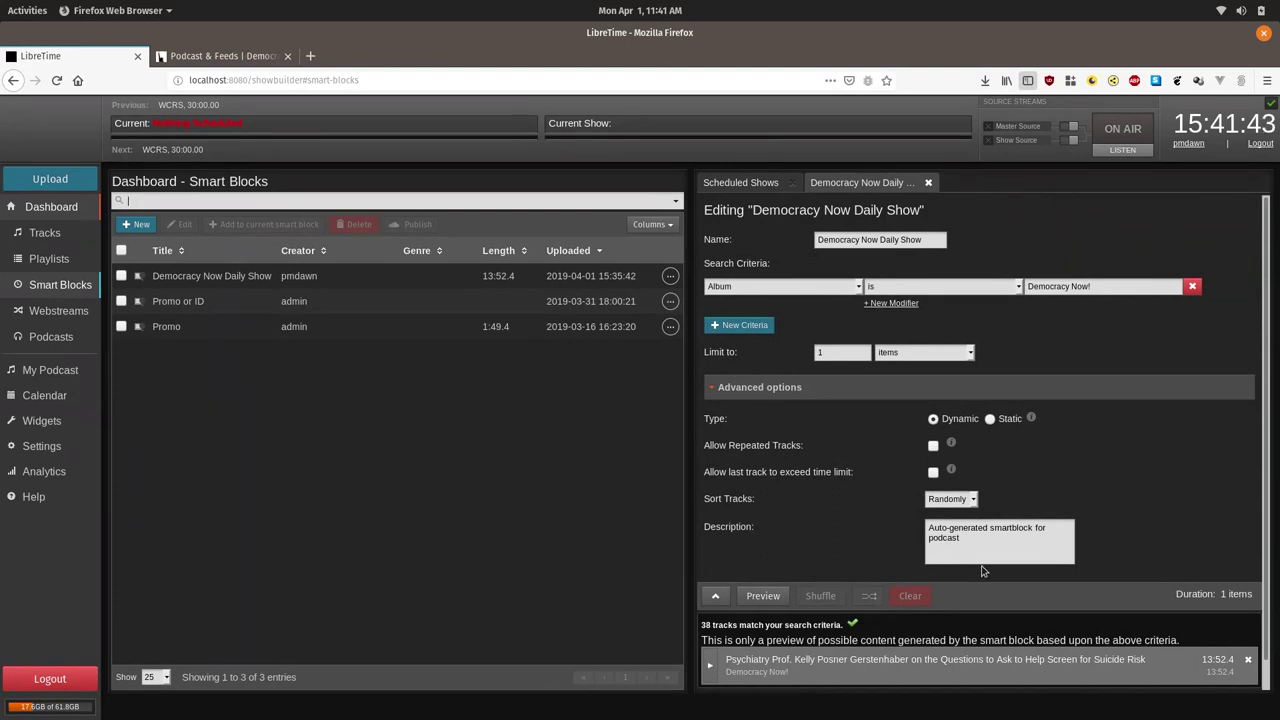
# Step: Add a smart block criterion requiring Length is greater than 00:55:00 and preview the matching tracks
pyautogui.scroll(-2, 981, 571)
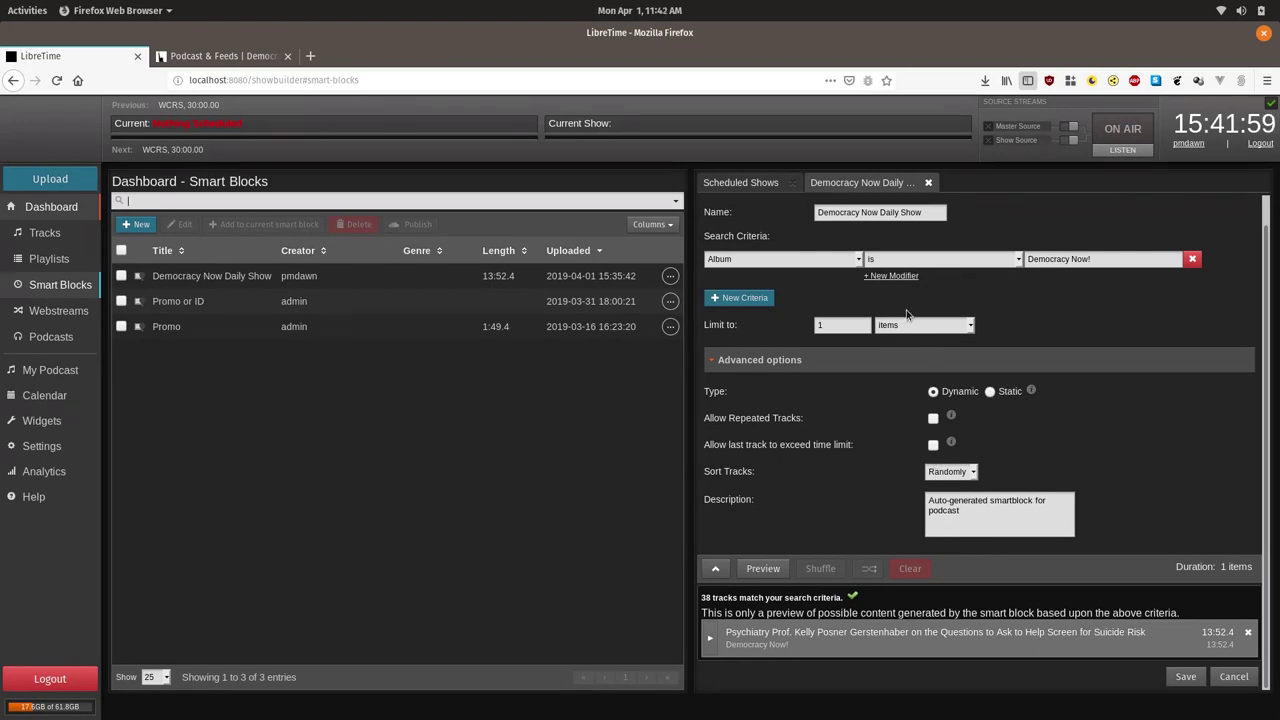
pyautogui.click(746, 302)
pyautogui.click(818, 305)
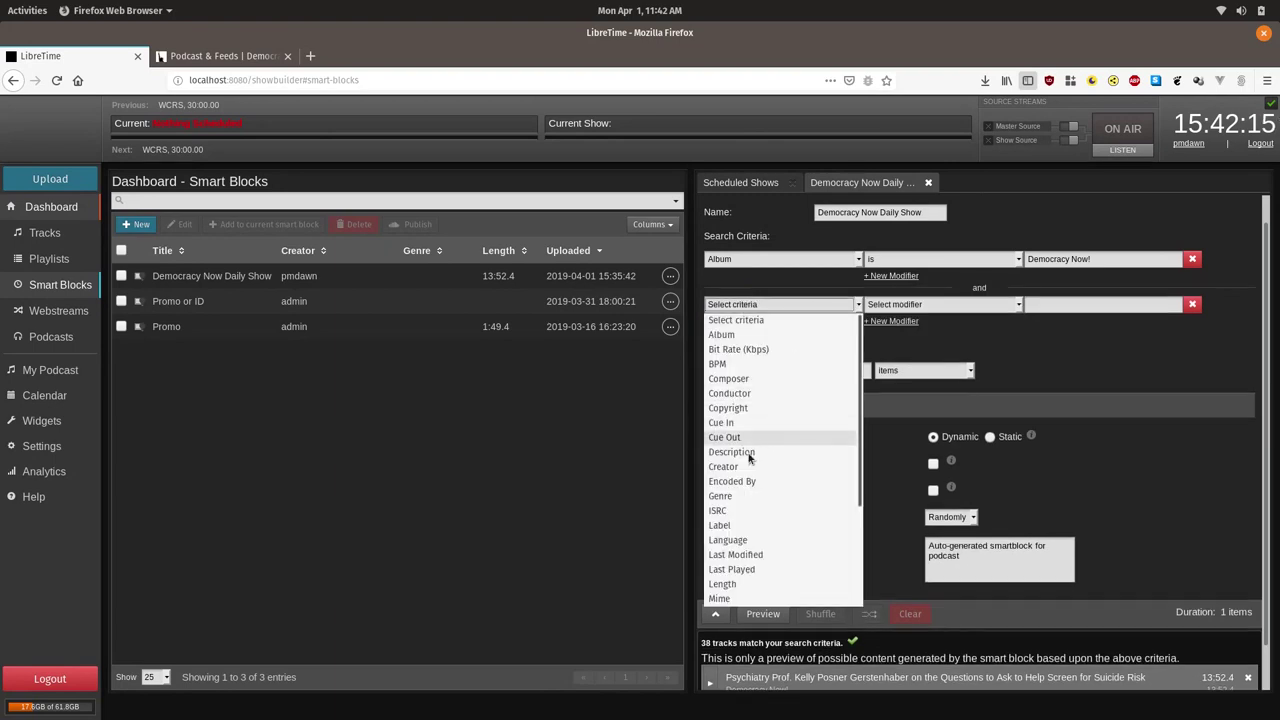
pyautogui.click(752, 584)
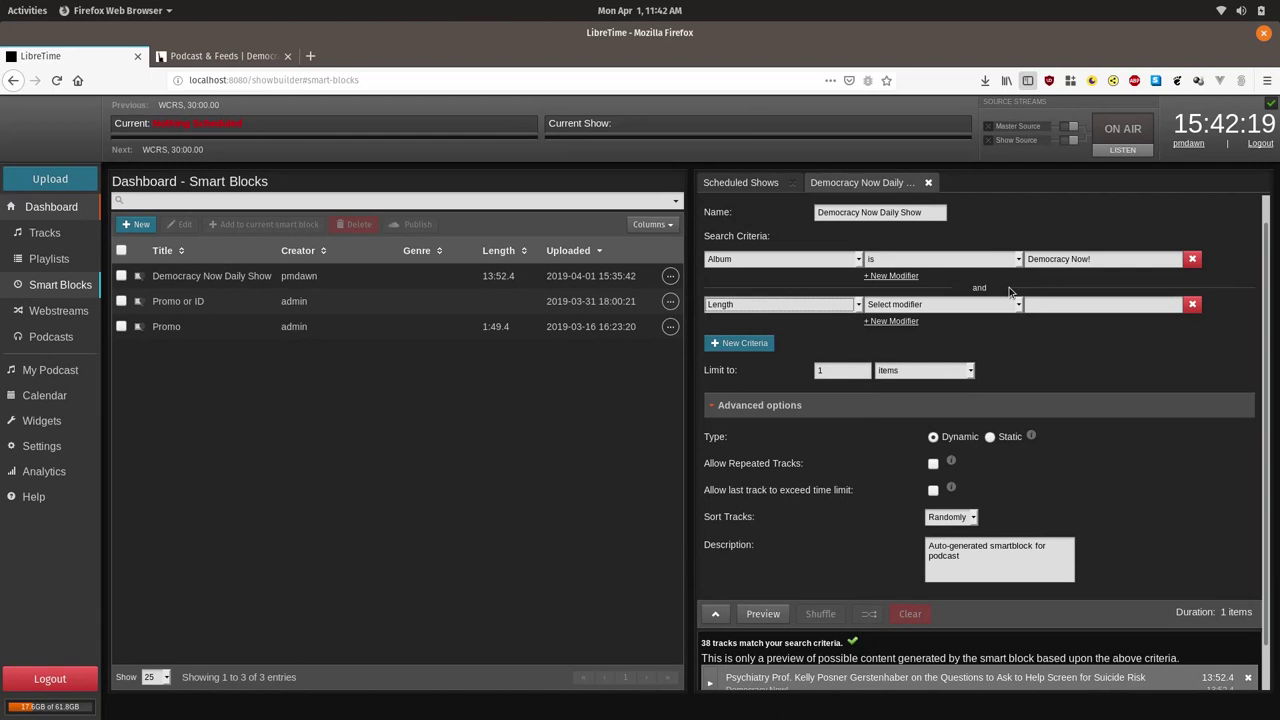
pyautogui.click(941, 306)
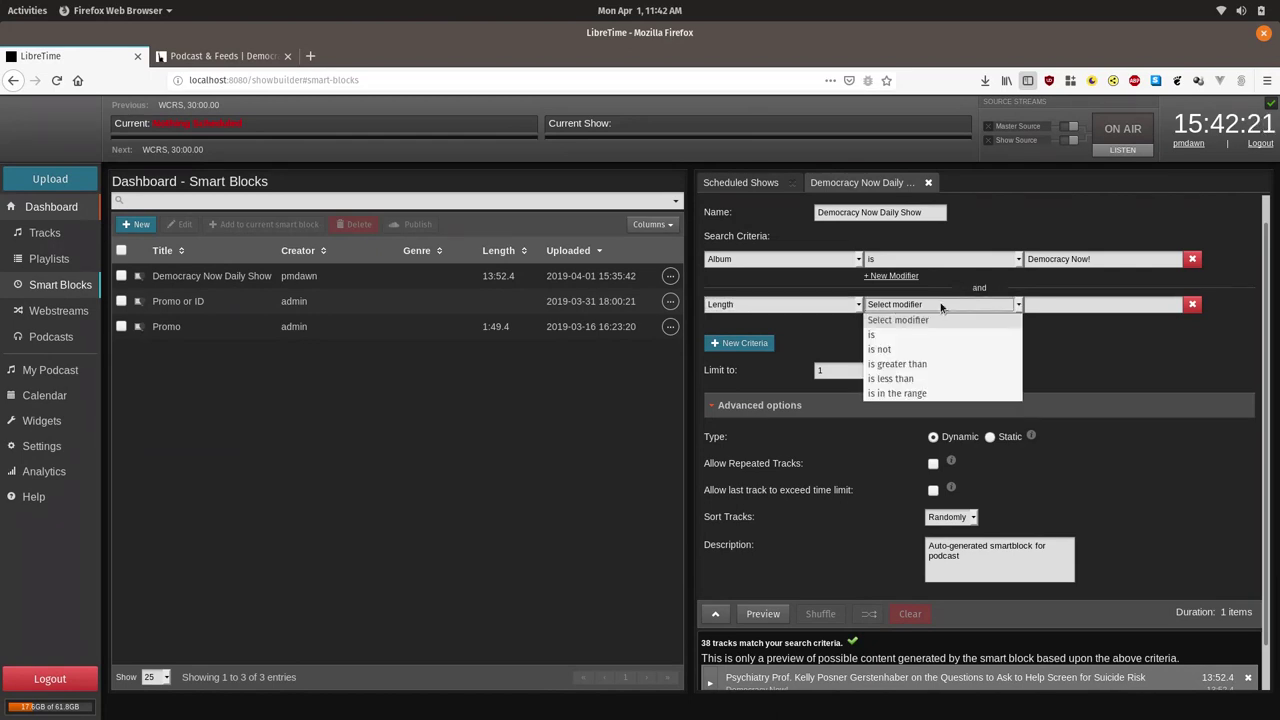
pyautogui.click(897, 364)
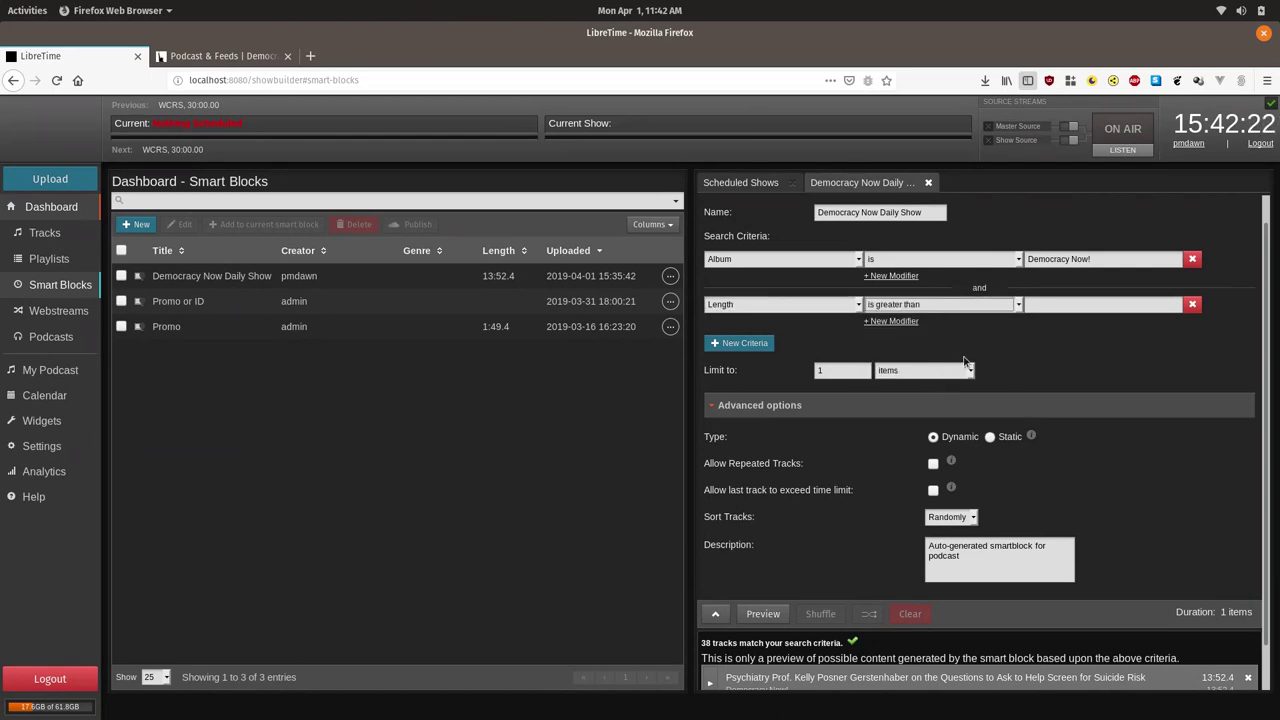
pyautogui.click(1108, 309)
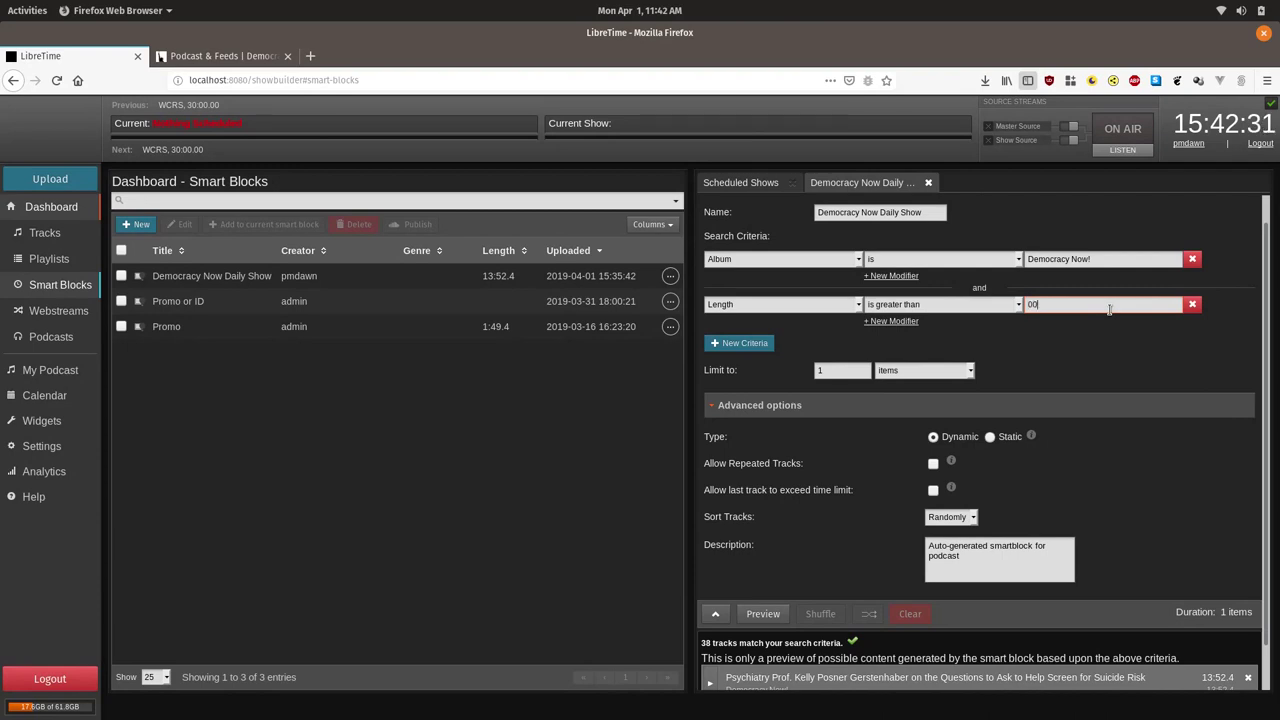
pyautogui.write(':55:00')
pyautogui.click(766, 616)
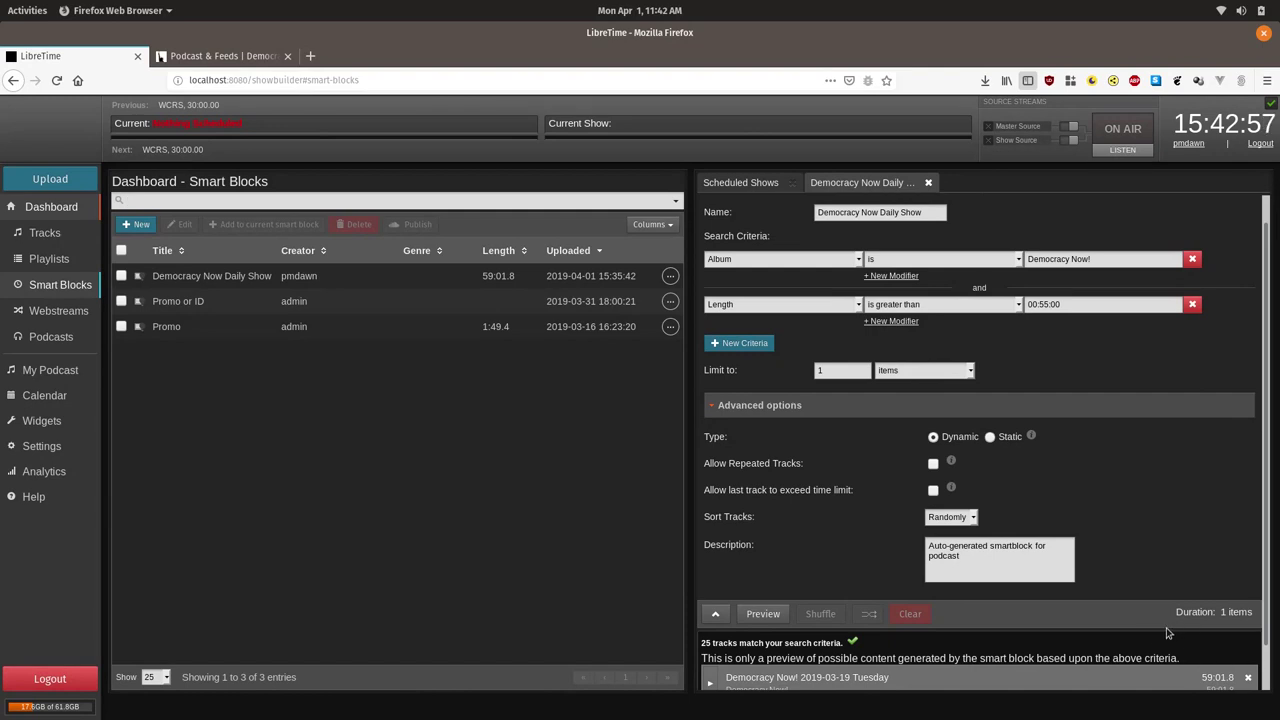
# Step: Set the smart block's track sorting to Newest, then save it and close its editor
pyautogui.click(750, 306)
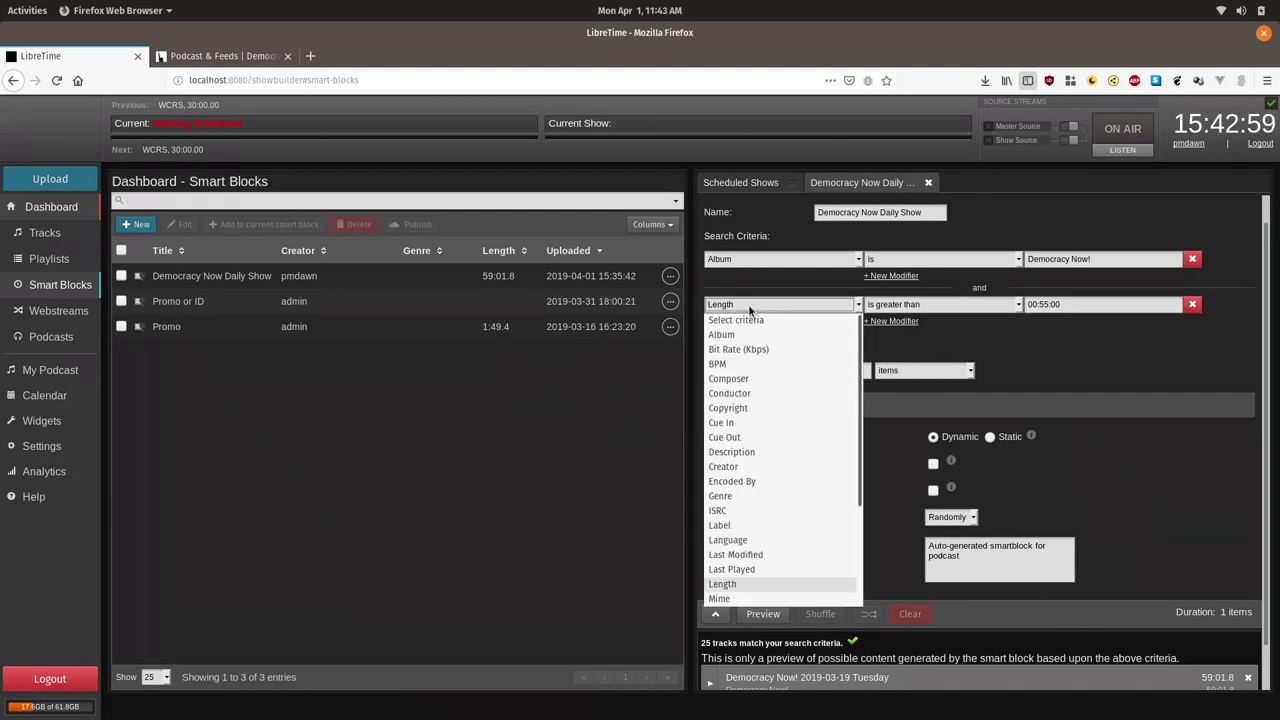
pyautogui.click(750, 306)
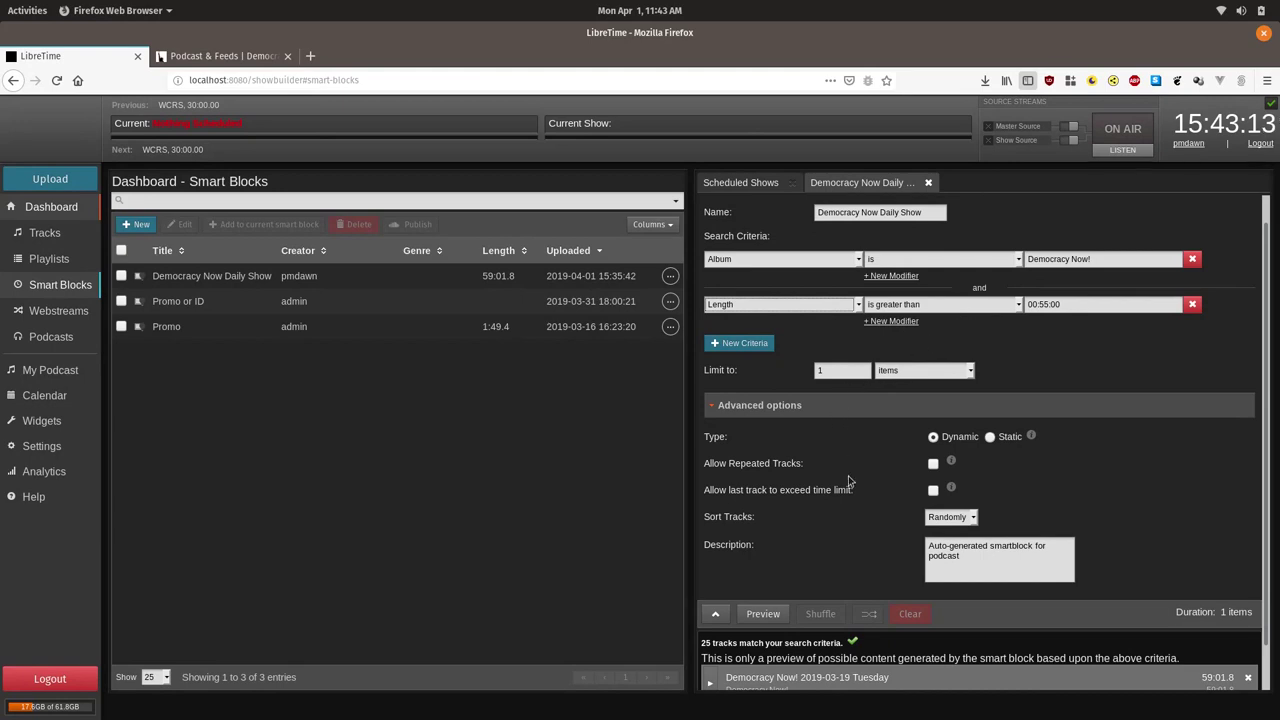
pyautogui.click(950, 517)
pyautogui.click(945, 532)
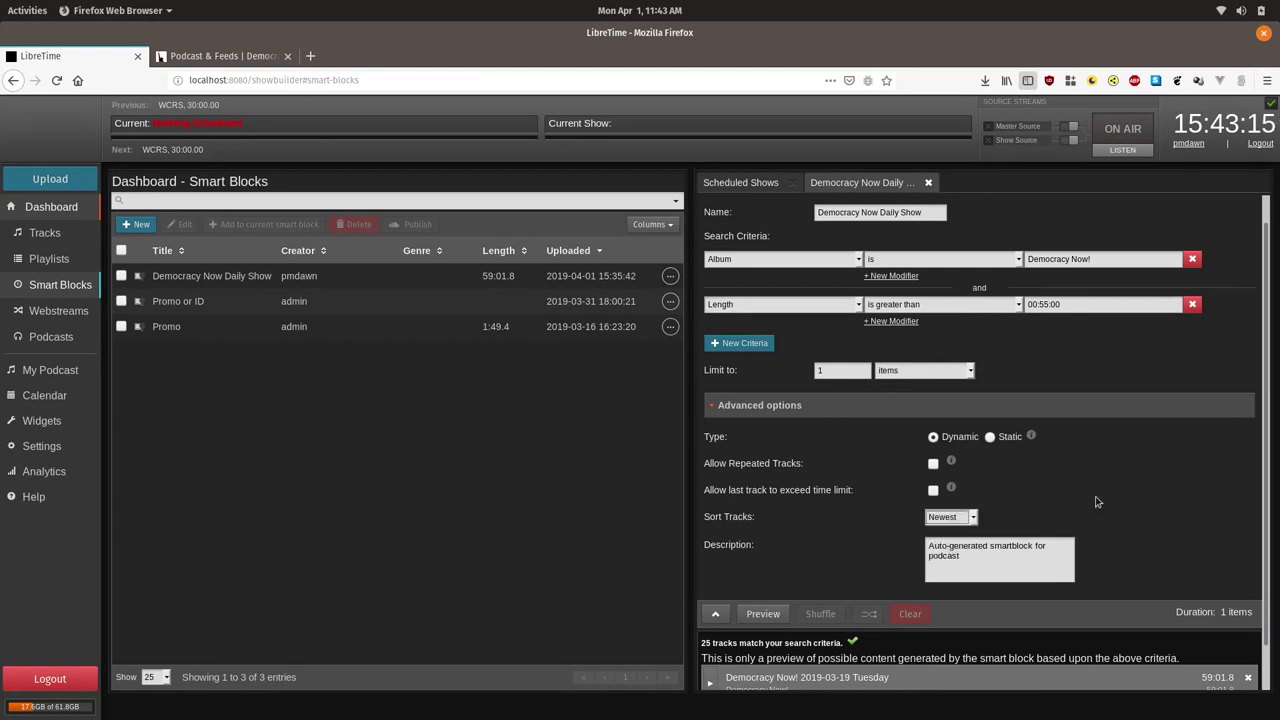
pyautogui.scroll(-1, 1100, 494)
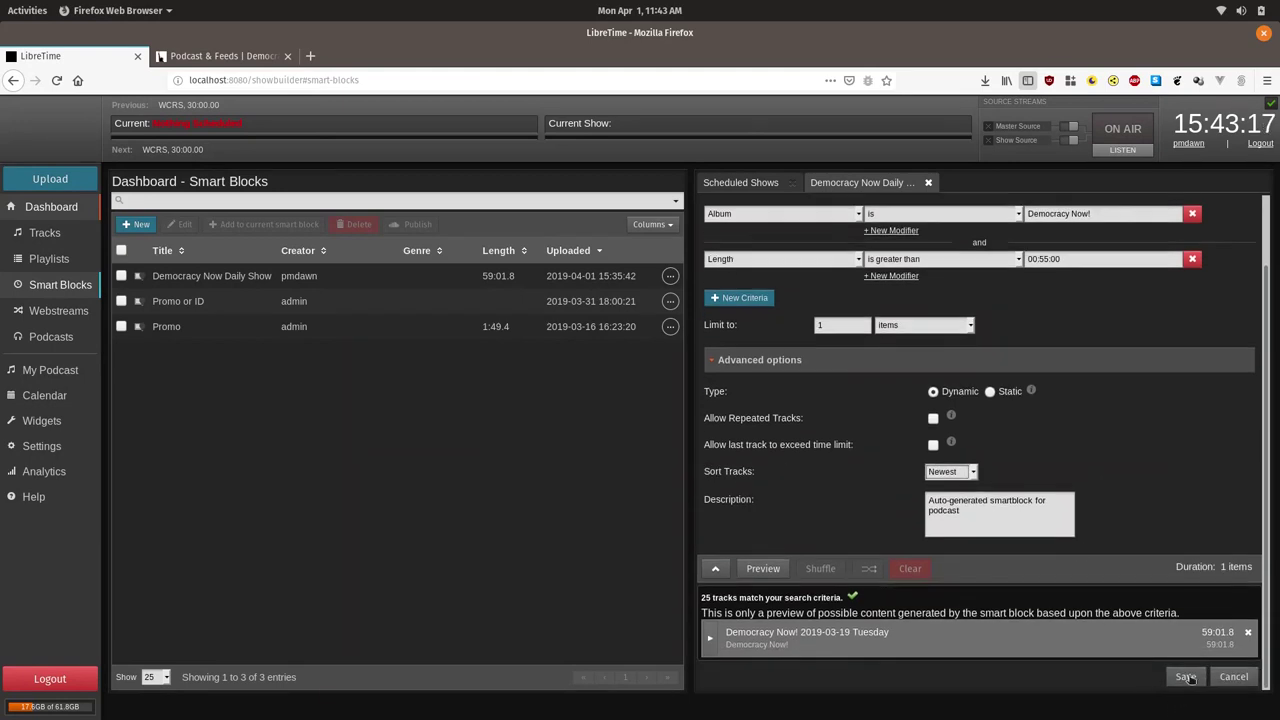
pyautogui.click(1185, 677)
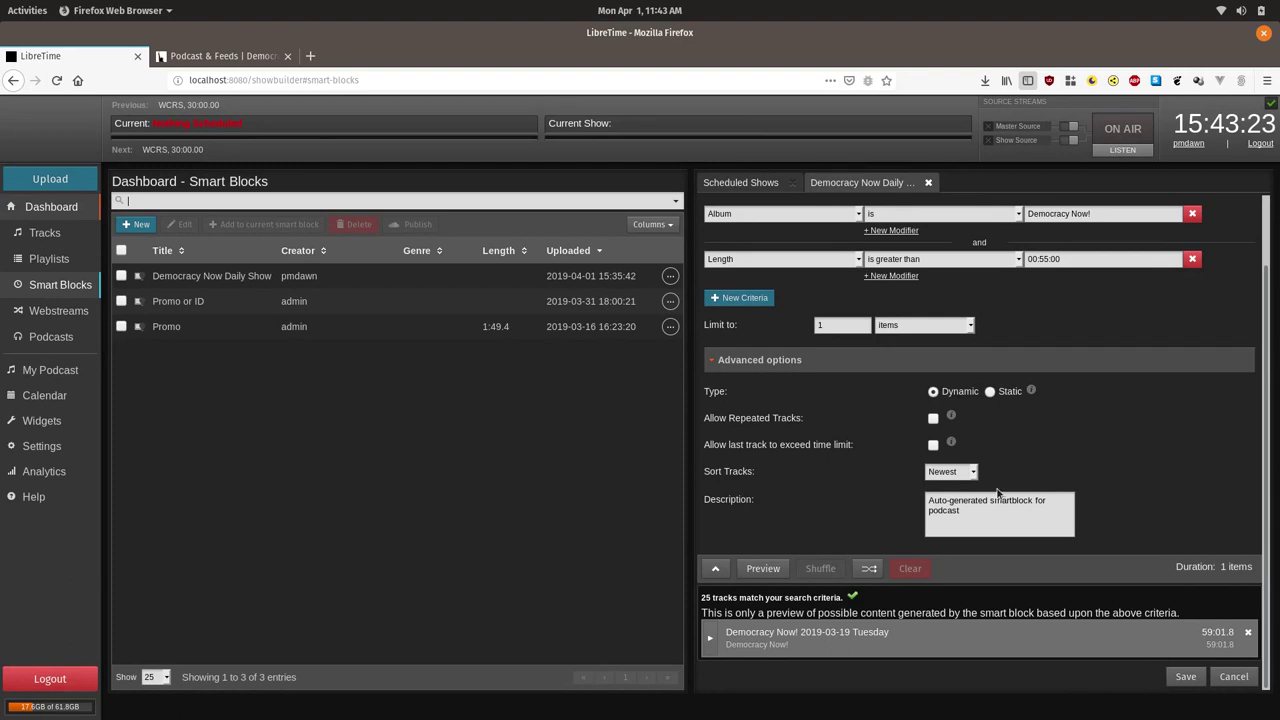
pyautogui.scroll(2, 1163, 384)
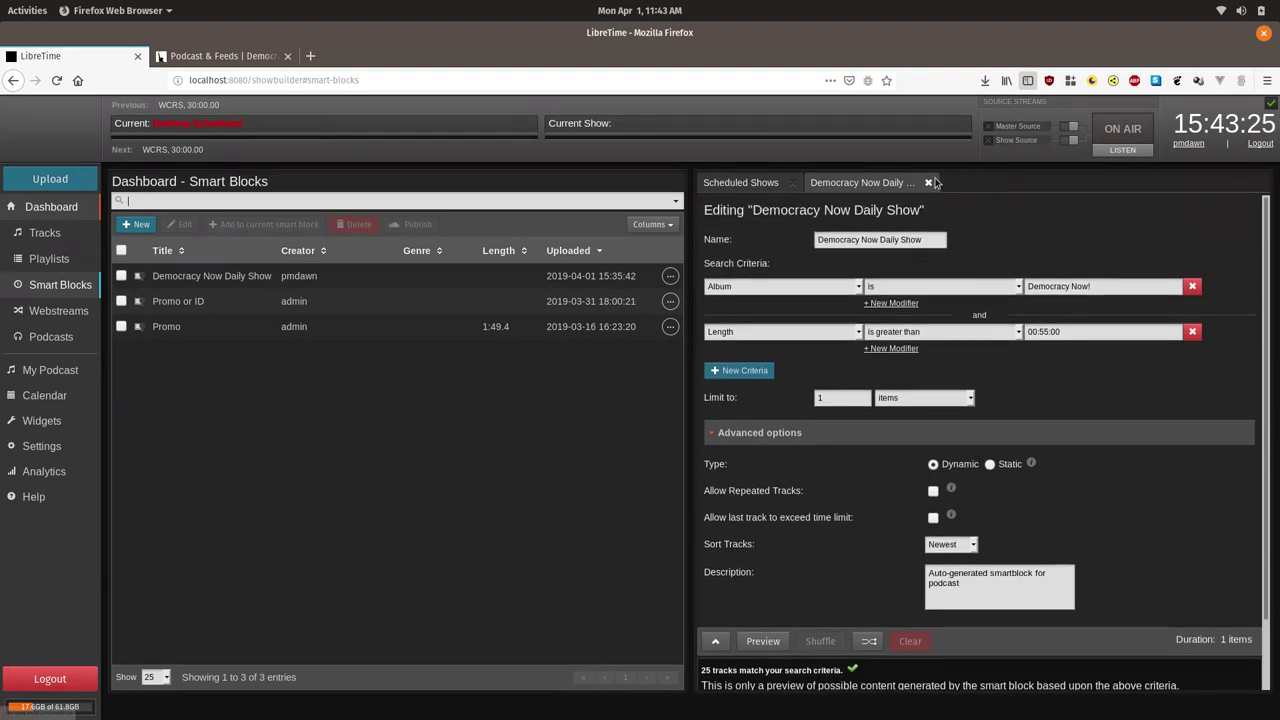
pyautogui.click(928, 184)
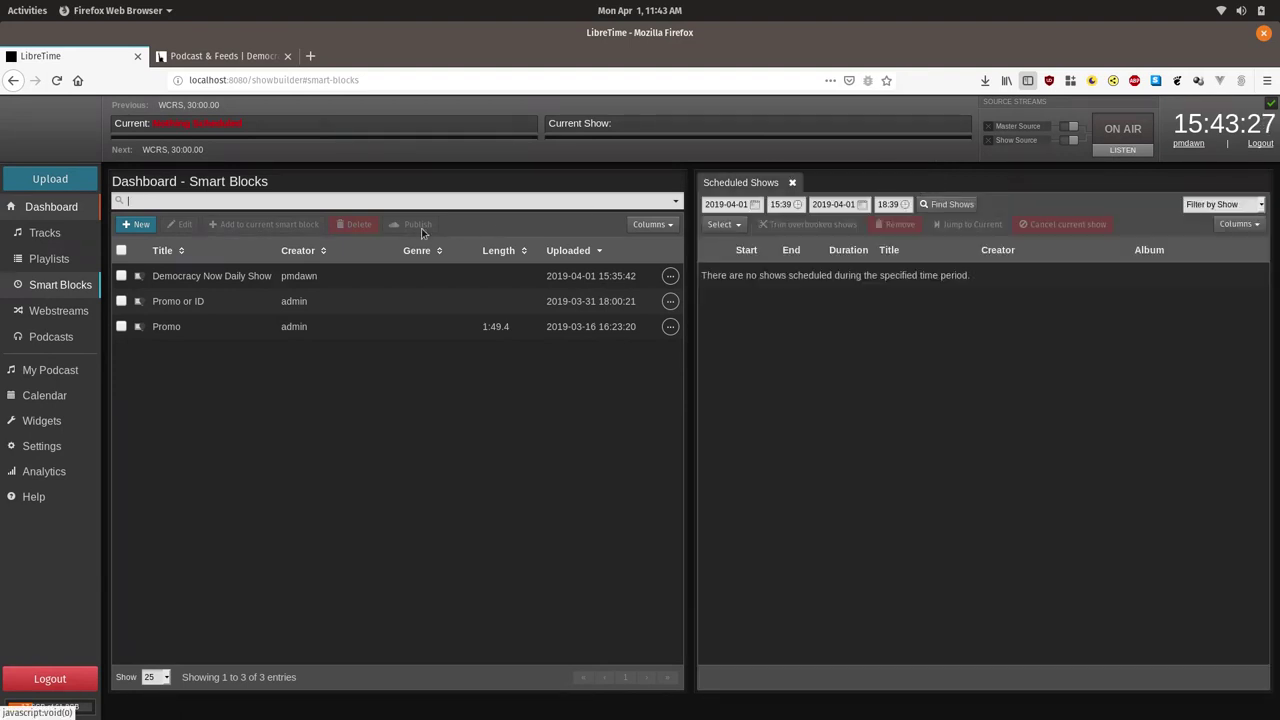
# Step: Open the "Democracy Now Daily Show" playlist for editing and expand its dynamic block to show the criteria
pyautogui.click(49, 259)
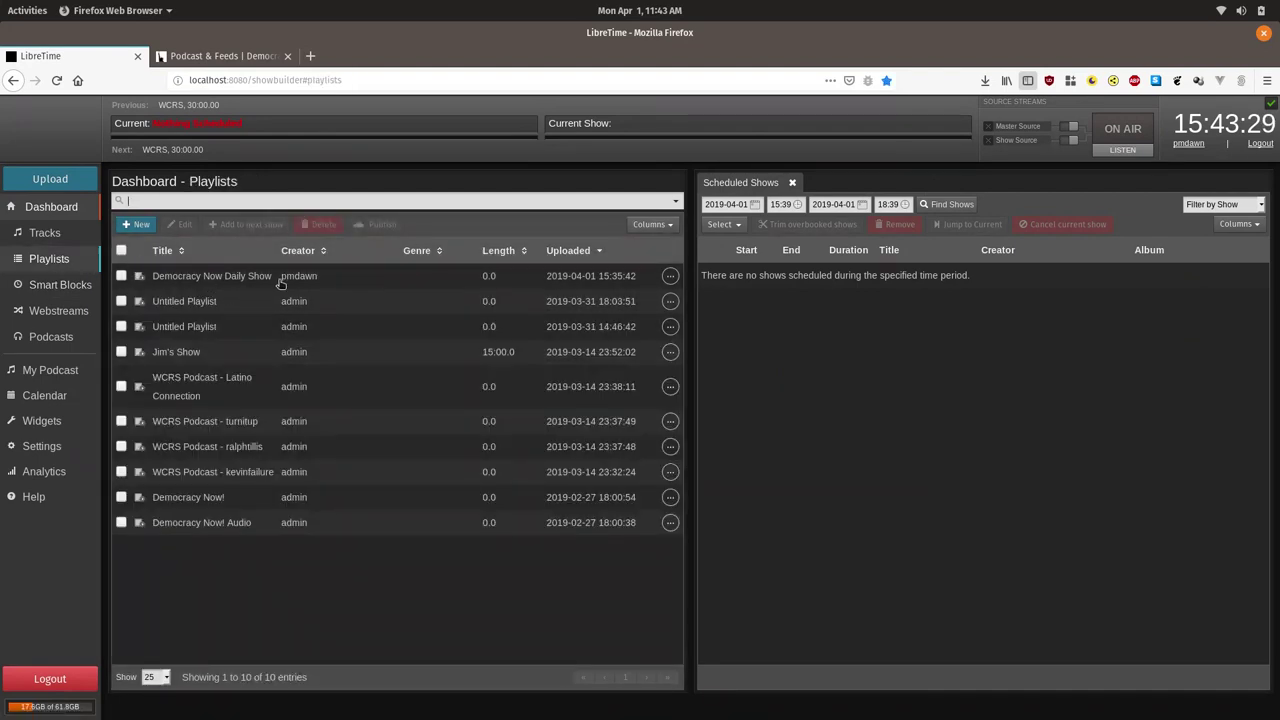
pyautogui.click(278, 280)
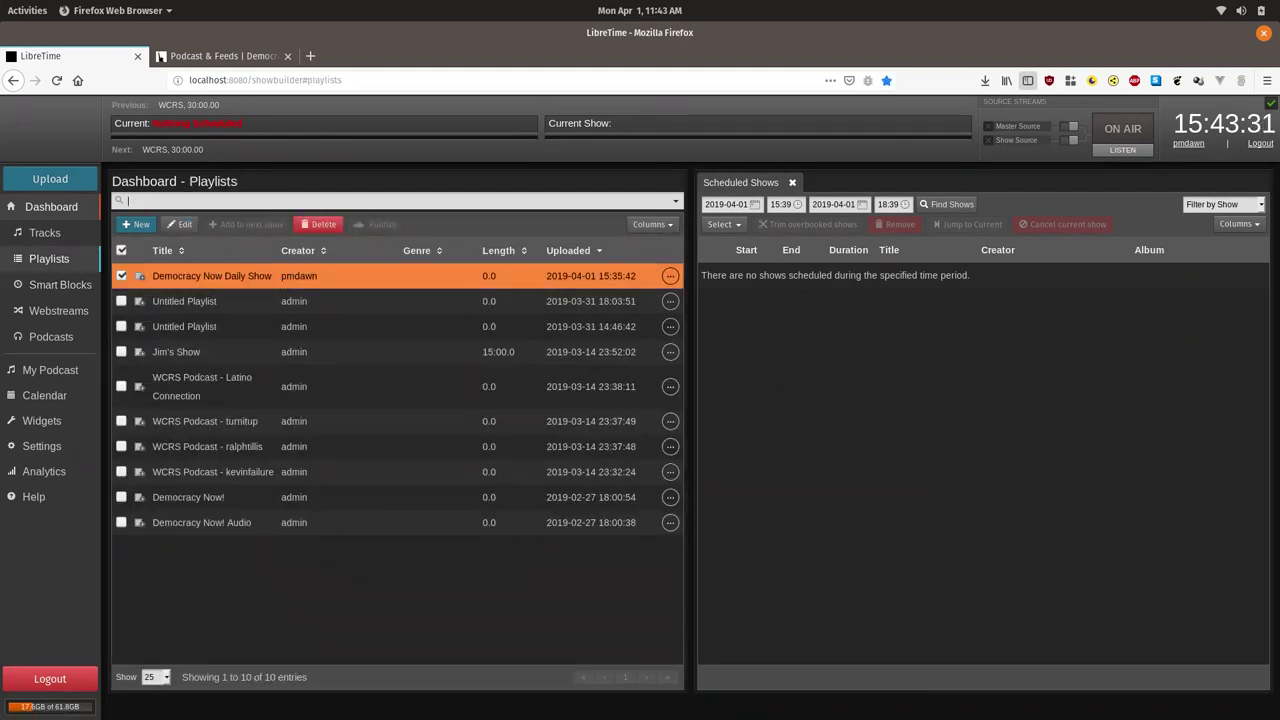
pyautogui.click(178, 224)
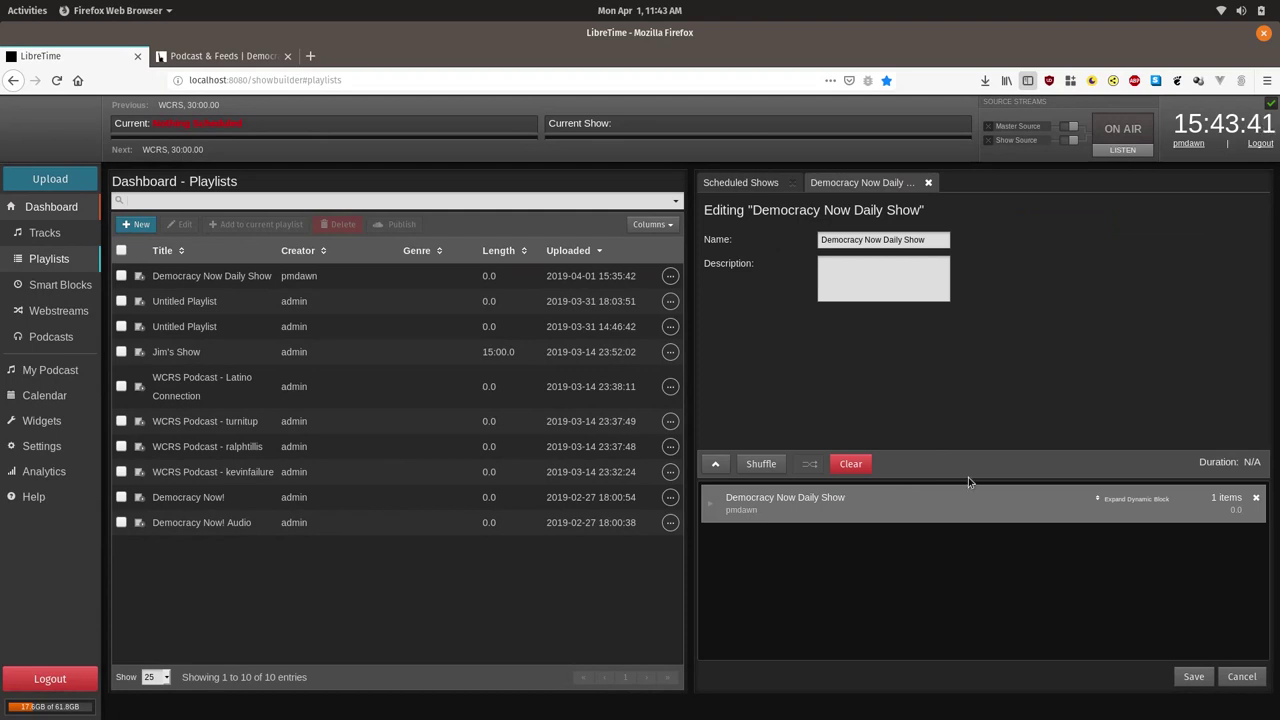
pyautogui.click(1136, 499)
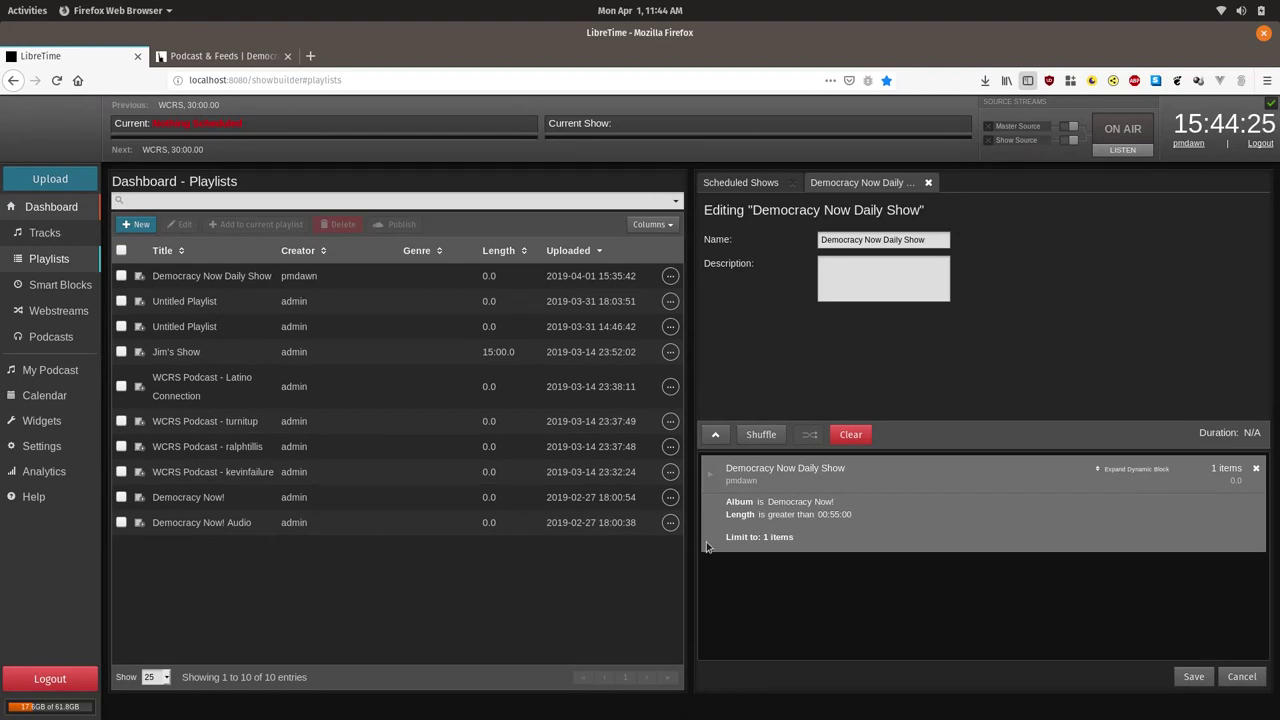
pyautogui.click(45, 233)
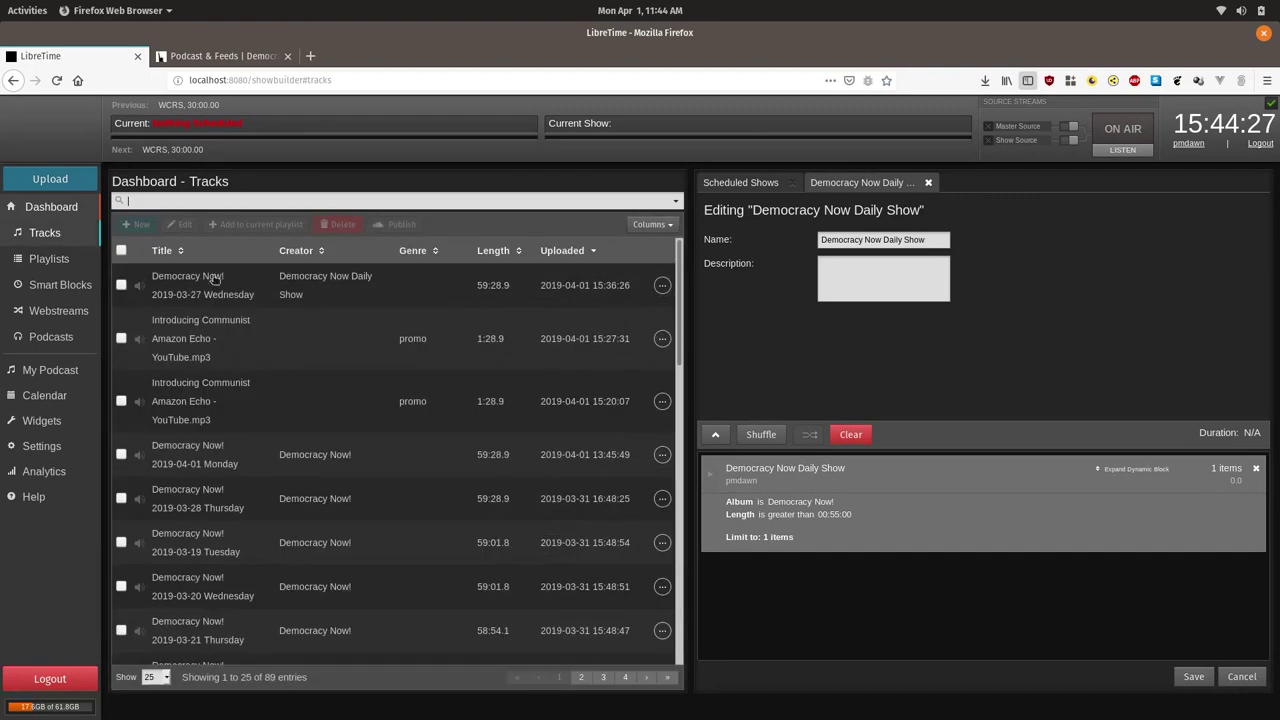
pyautogui.click(259, 357)
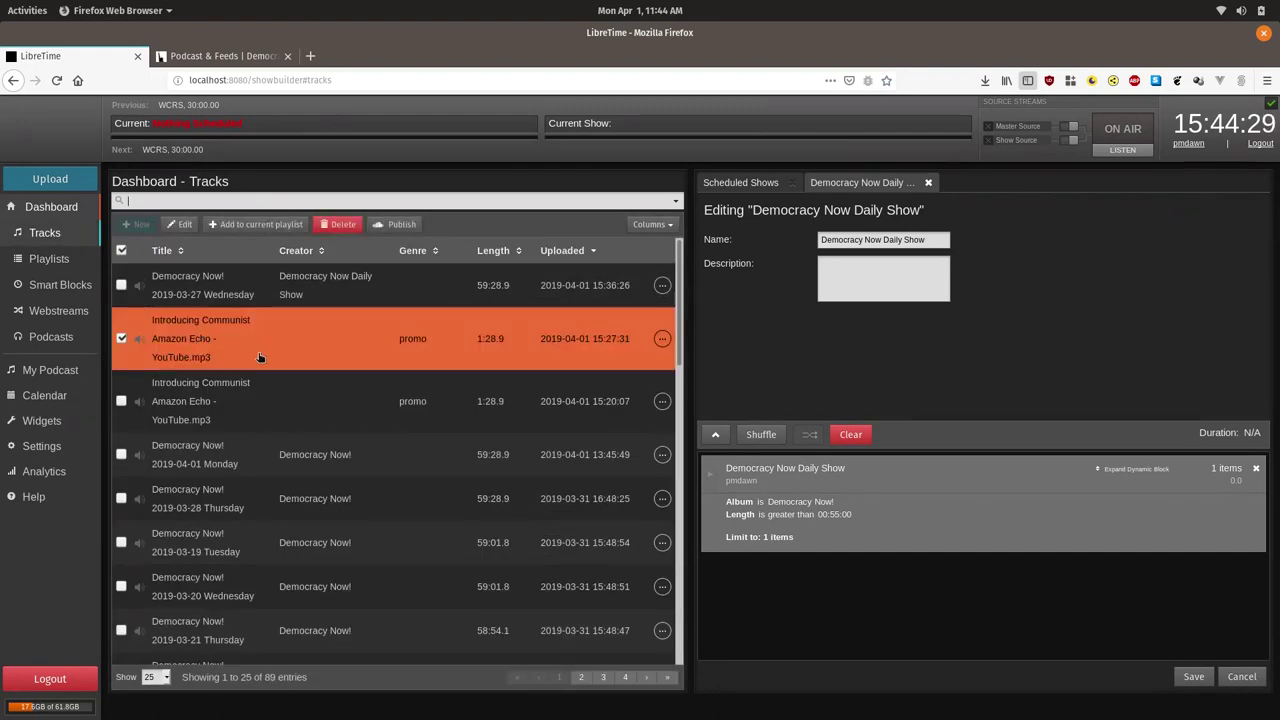
pyautogui.moveTo(259, 357); pyautogui.dragTo(928, 563)
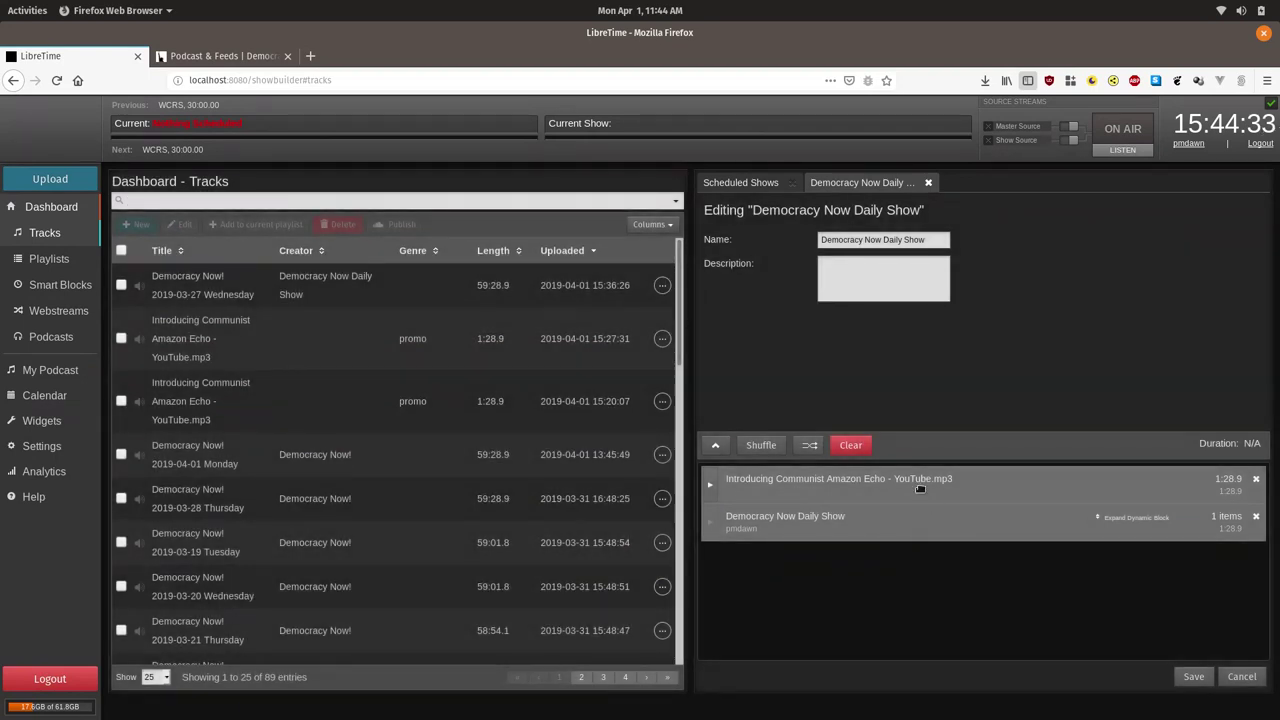
pyautogui.moveTo(919, 489); pyautogui.dragTo(894, 551)
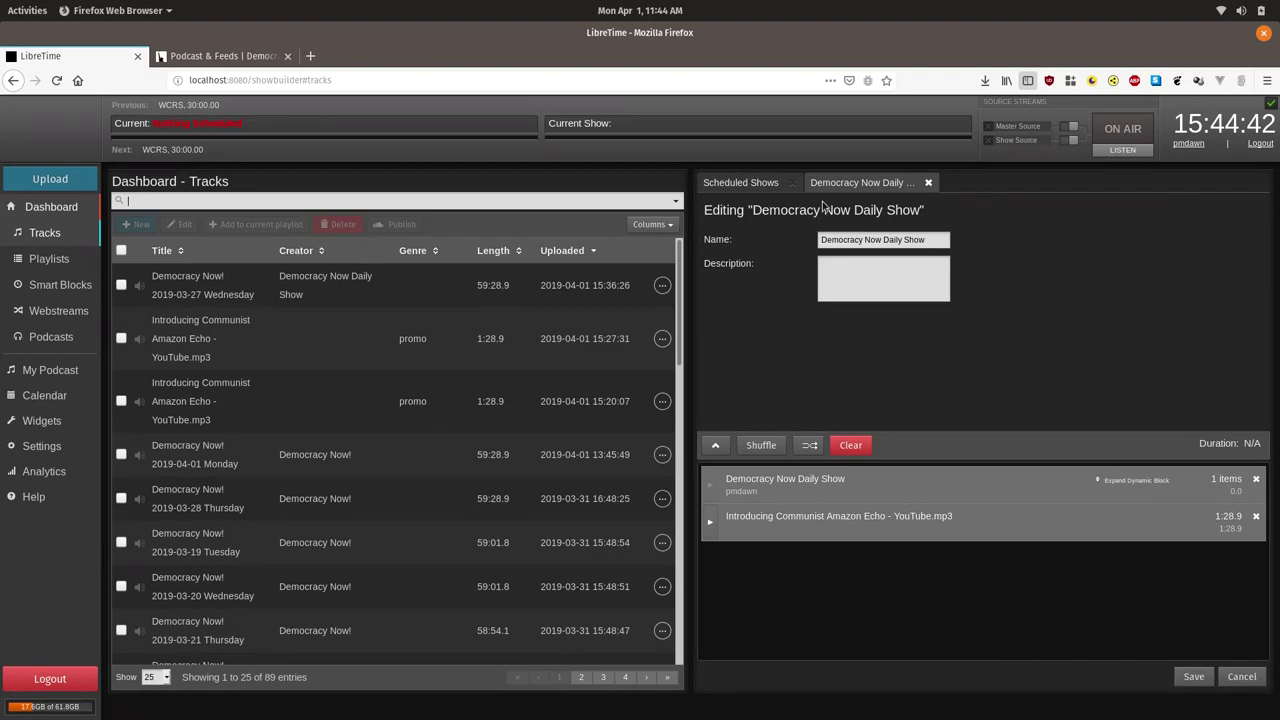
# Step: Try to load localhost:8080 in the current LibreTime browser tab
pyautogui.click(218, 55)
pyautogui.click(116, 58)
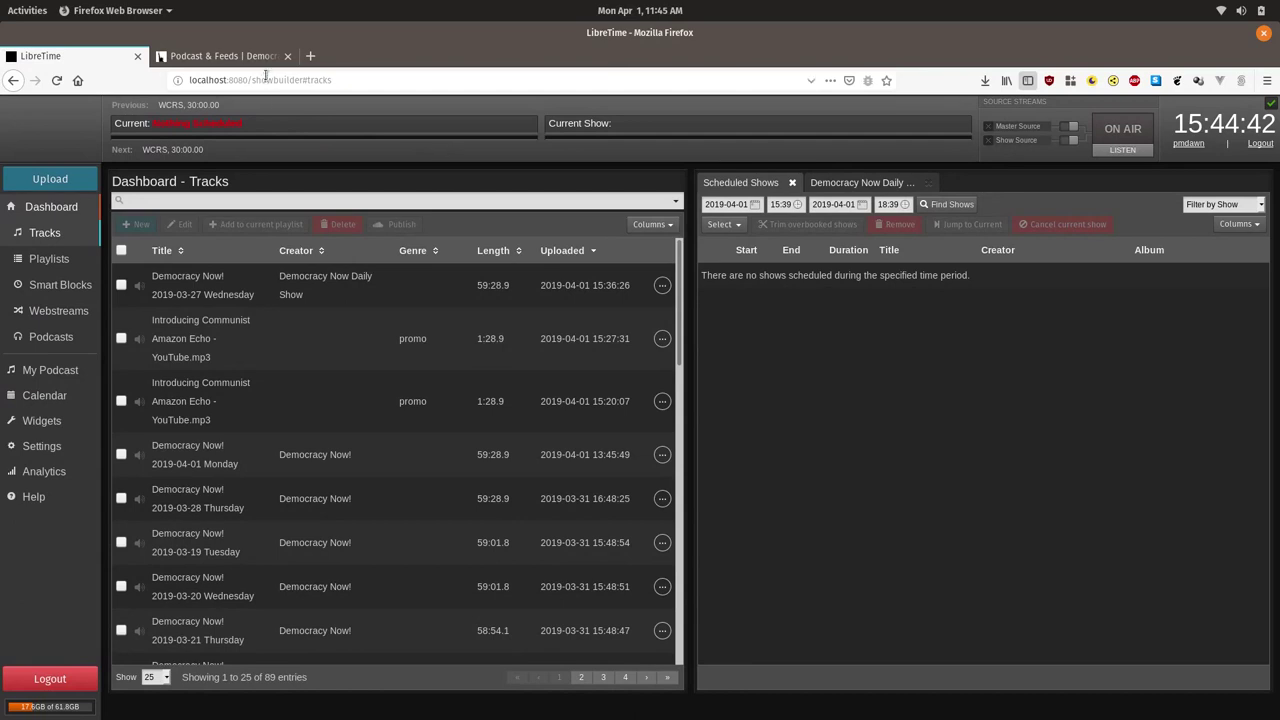
pyautogui.moveTo(246, 84); pyautogui.dragTo(540, 90)
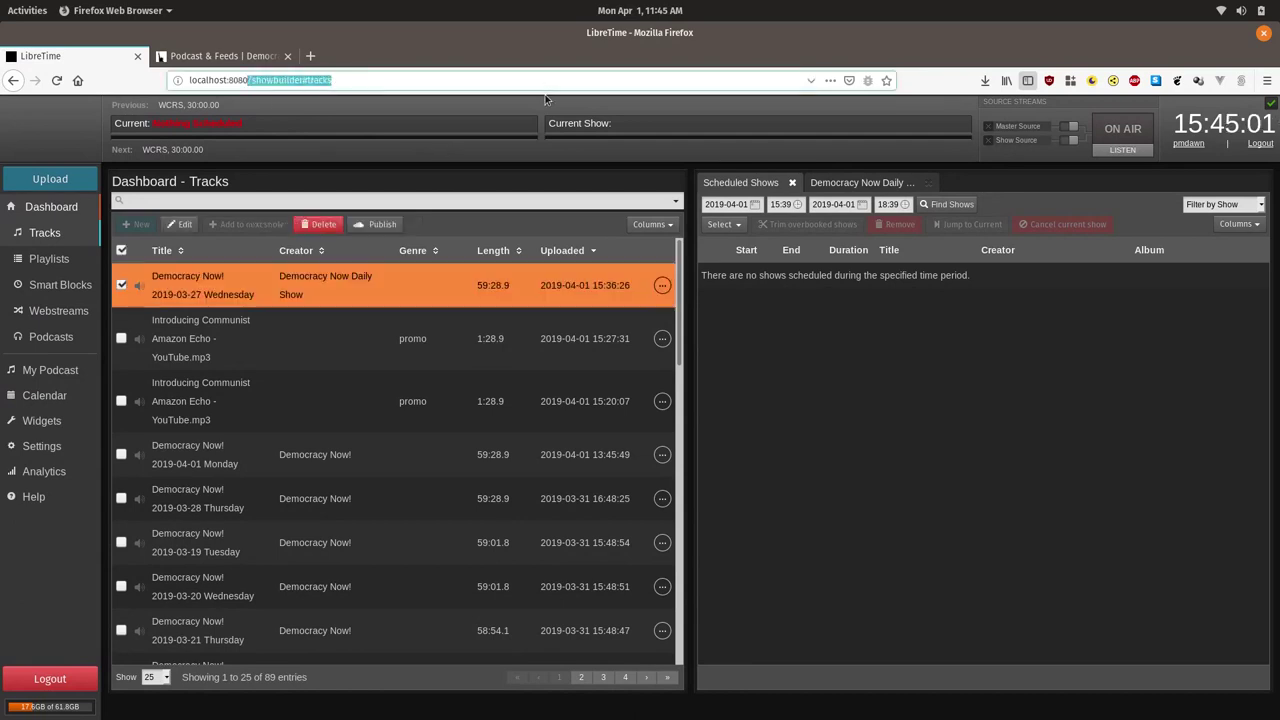
pyautogui.press('BackSpace')
pyautogui.press('Return')
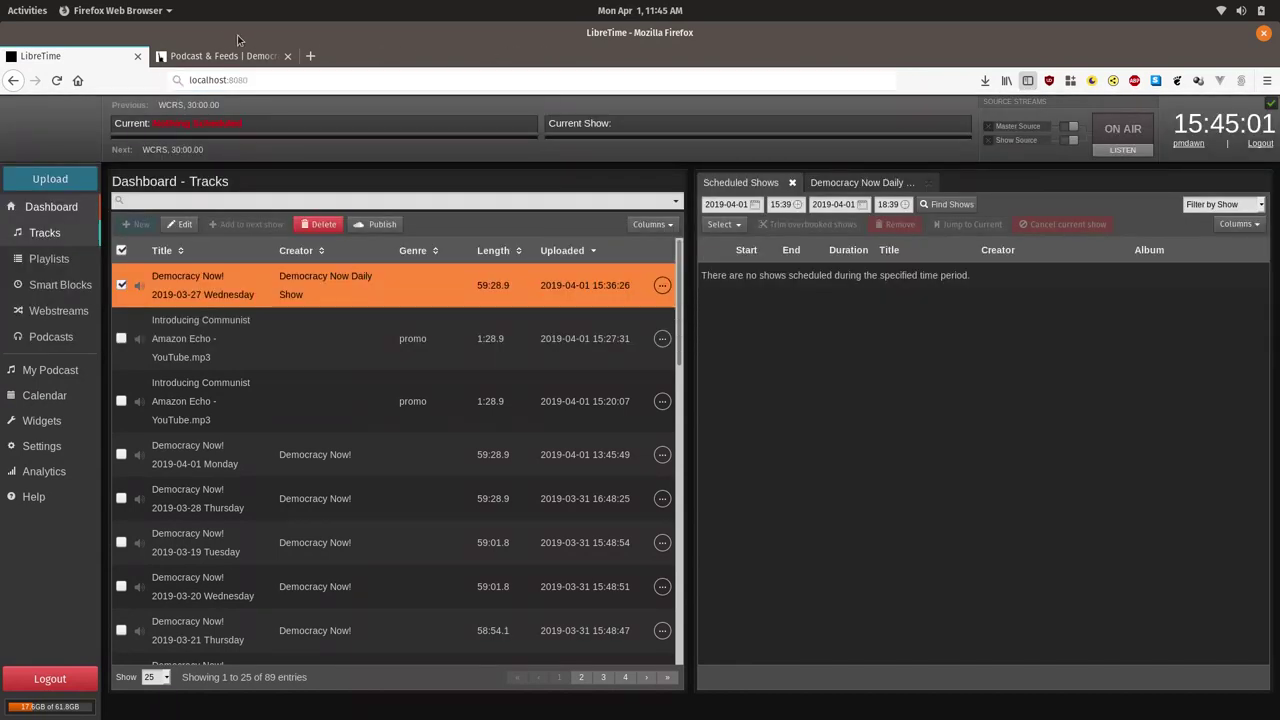
pyautogui.click(1267, 80)
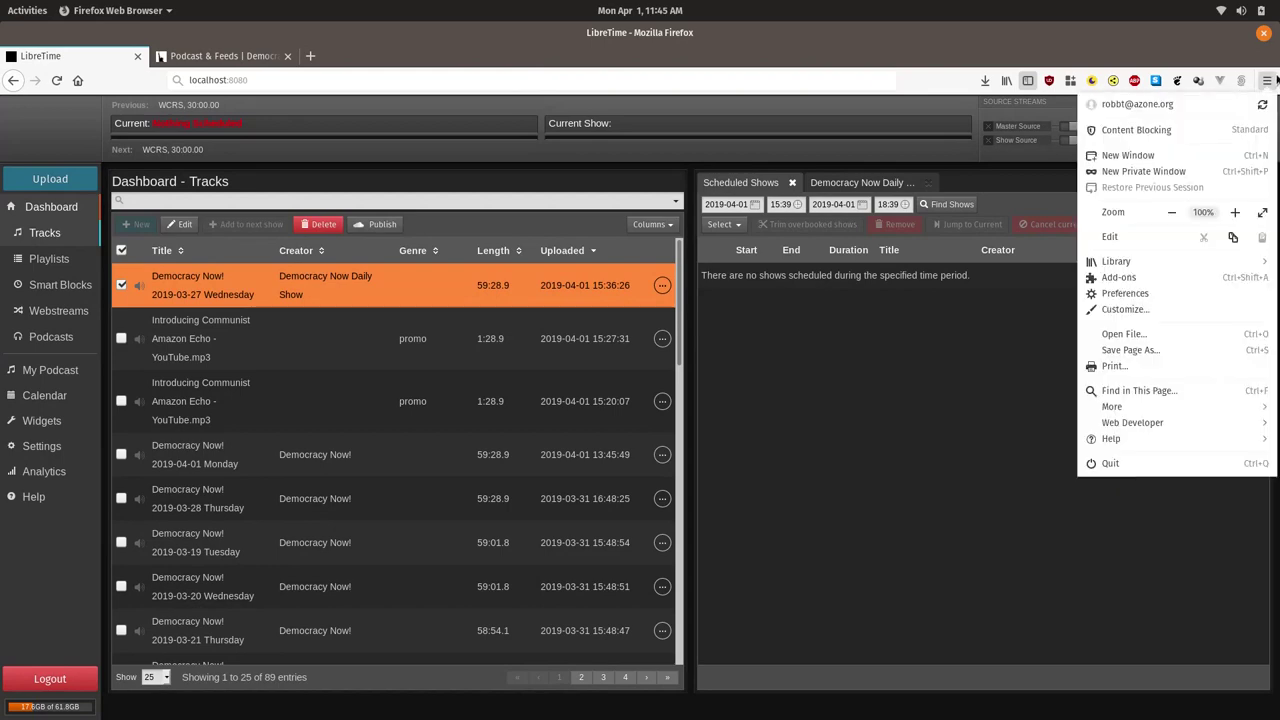
pyautogui.click(983, 96)
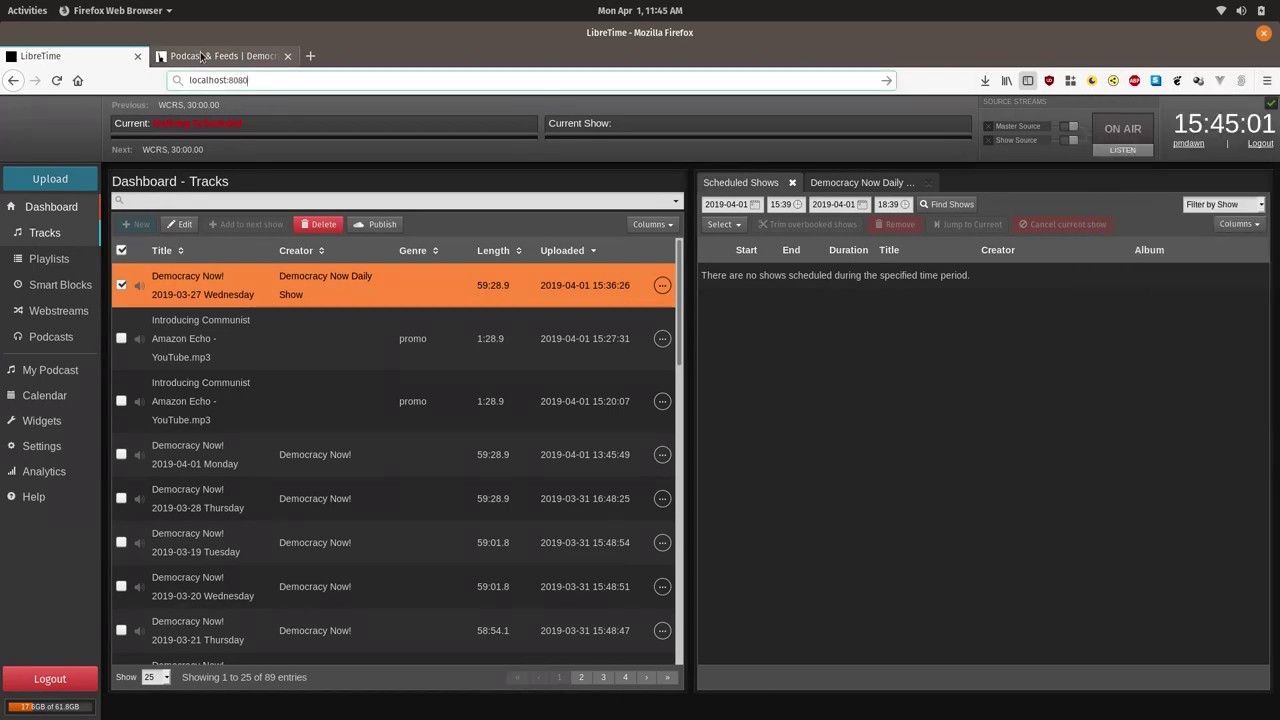
# Step: Close the Democracy Now "Podcast & Feeds" browser tab and reload the LibreTime page
pyautogui.click(275, 56)
pyautogui.click(287, 56)
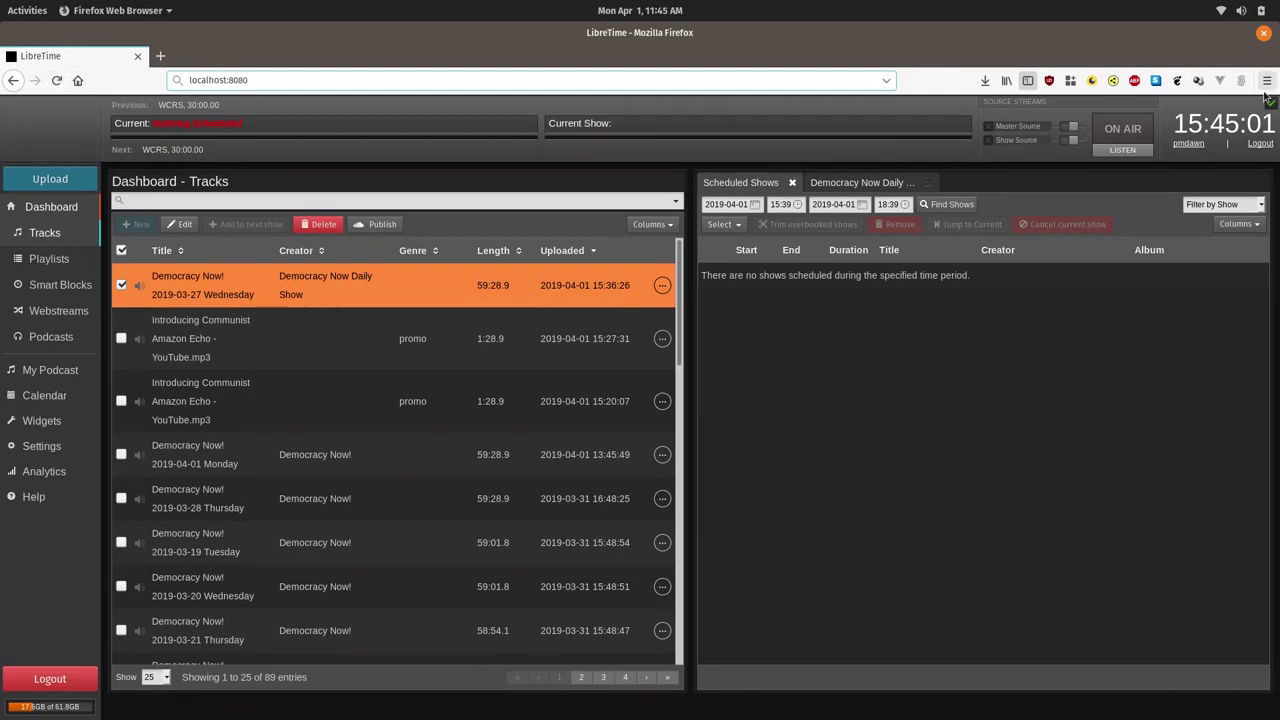
pyautogui.press('F5')
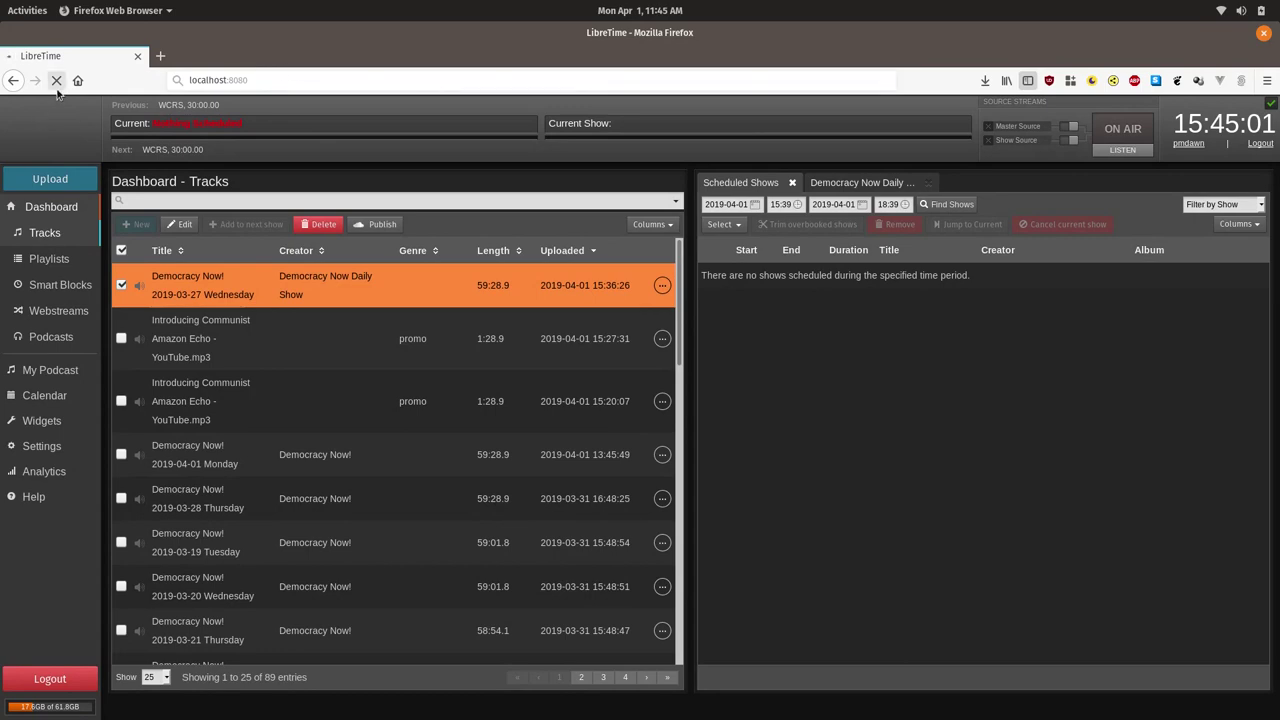
# Step: Open LibreTime at localhost:8080 in a new browser tab in place of the stalled one and show the month calendar
pyautogui.click(160, 57)
pyautogui.write('lo')
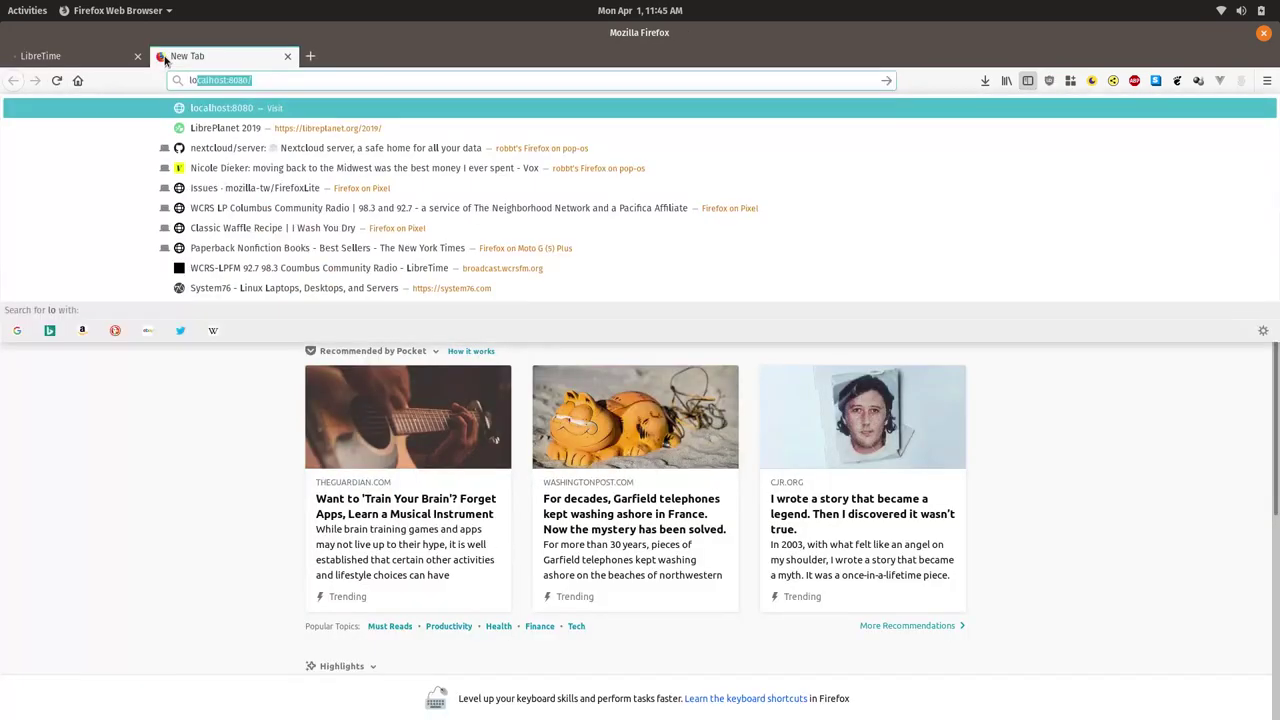
pyautogui.press('Return')
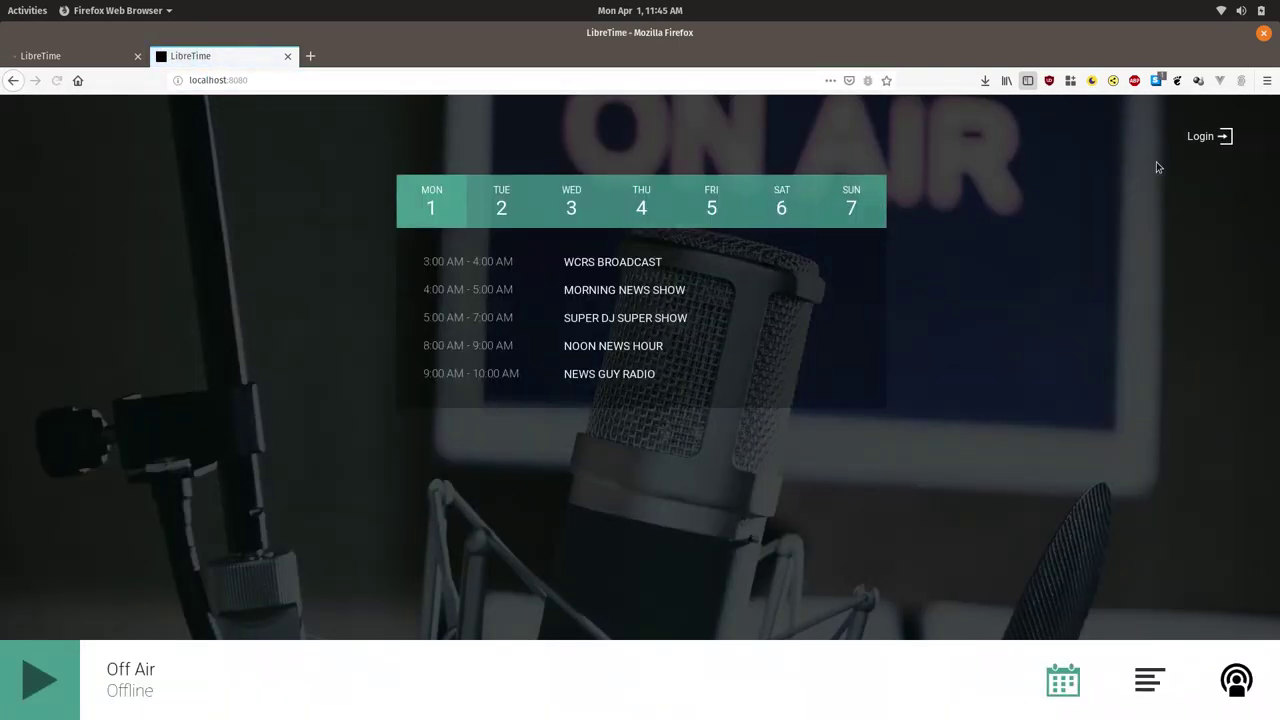
pyautogui.click(1205, 136)
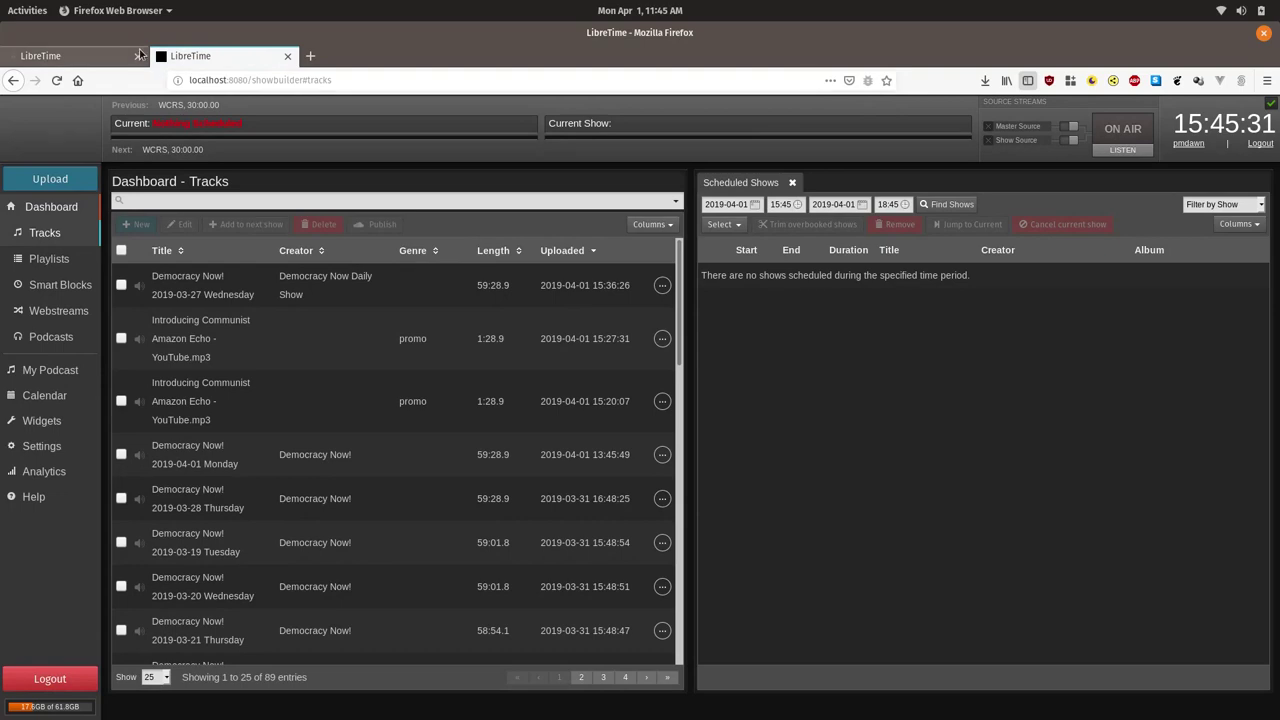
pyautogui.click(138, 55)
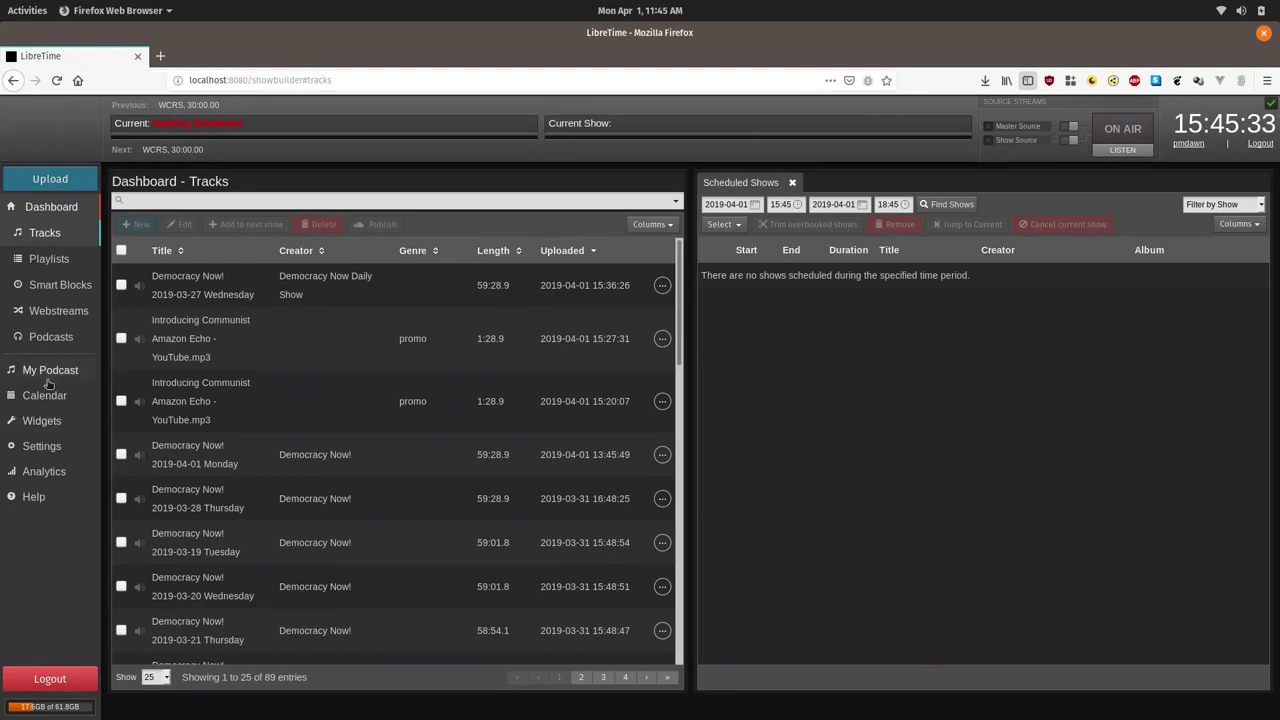
pyautogui.click(46, 395)
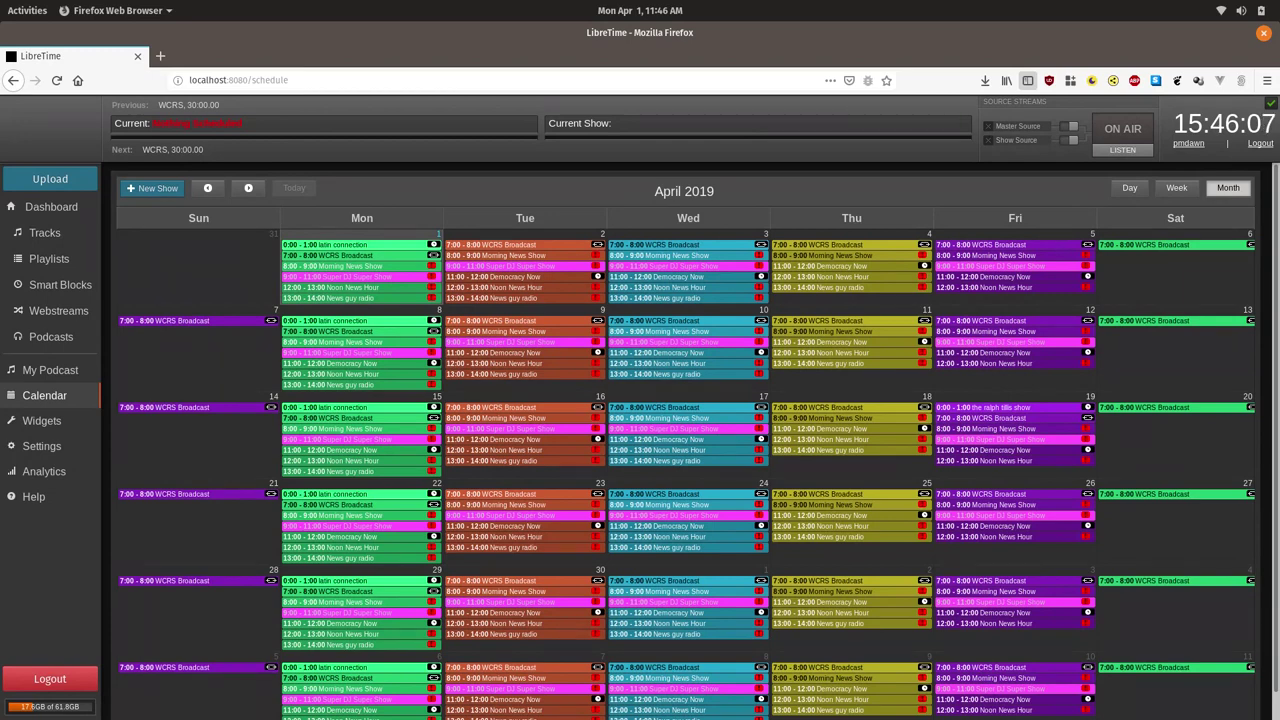
# Step: Switch to the admin account by logging in to LibreTime with the admin username and the account password
pyautogui.click(41, 446)
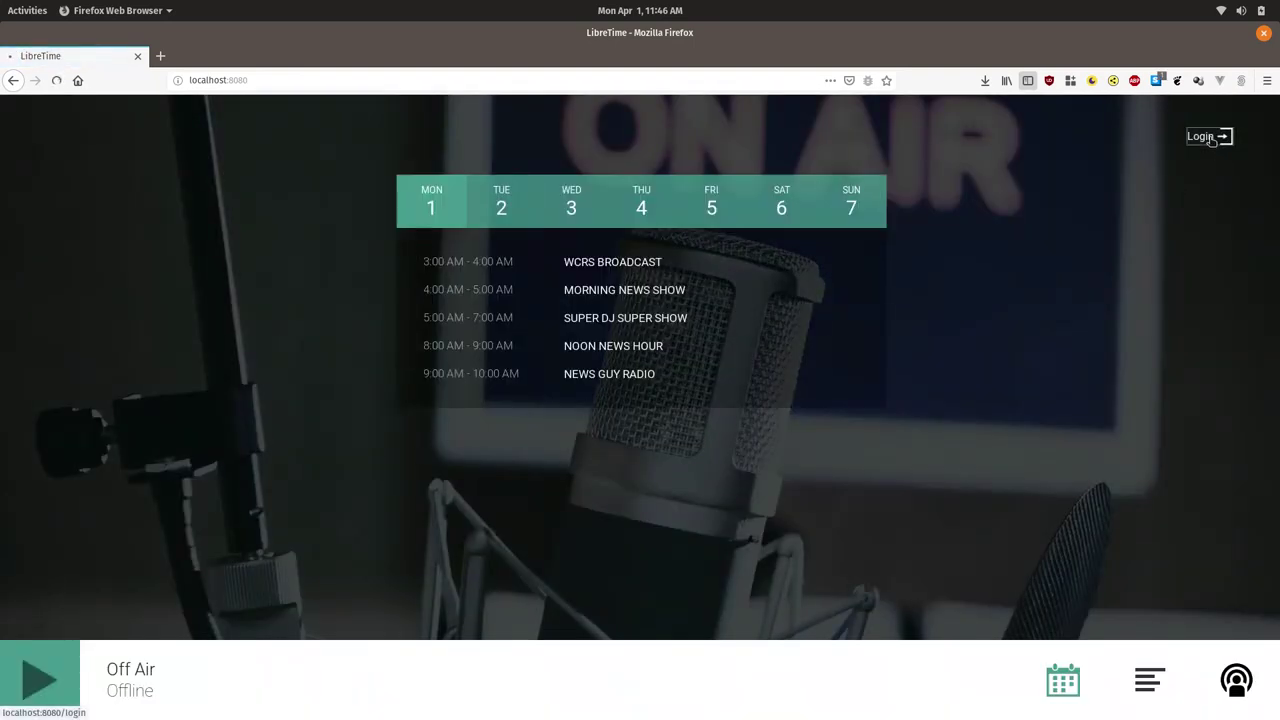
pyautogui.click(1205, 138)
pyautogui.click(526, 286)
pyautogui.click(574, 303)
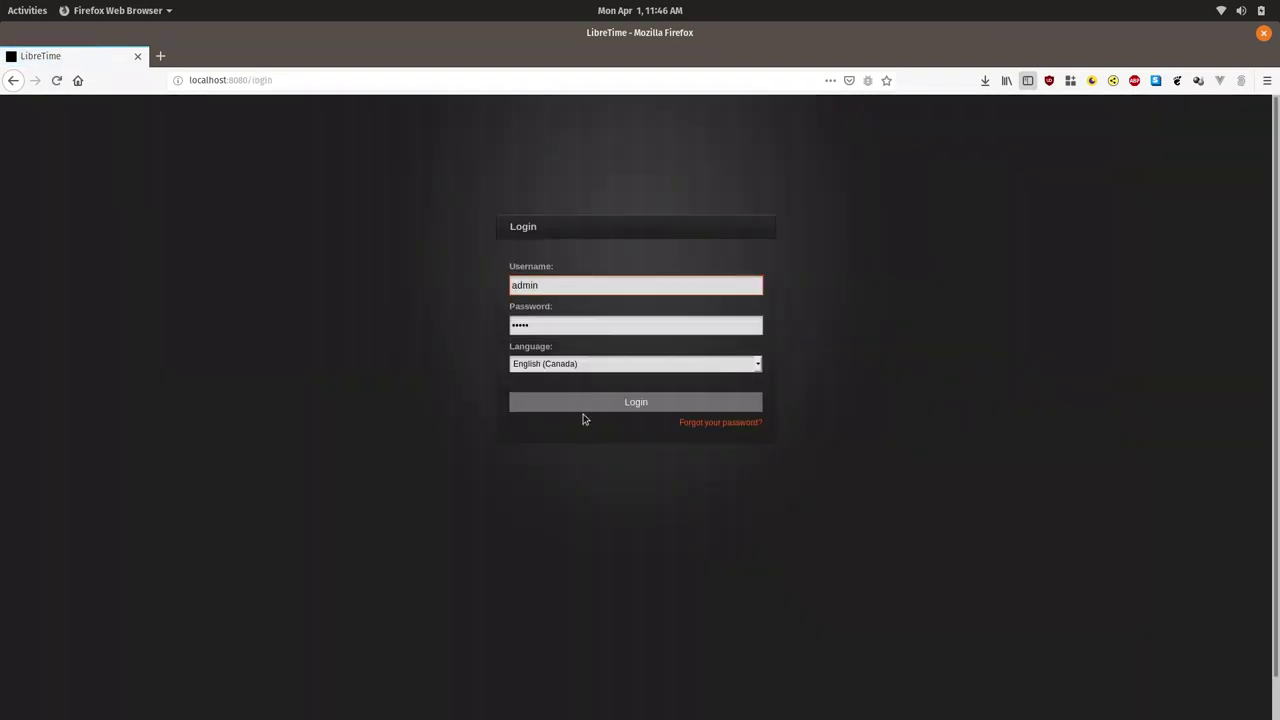
pyautogui.click(590, 405)
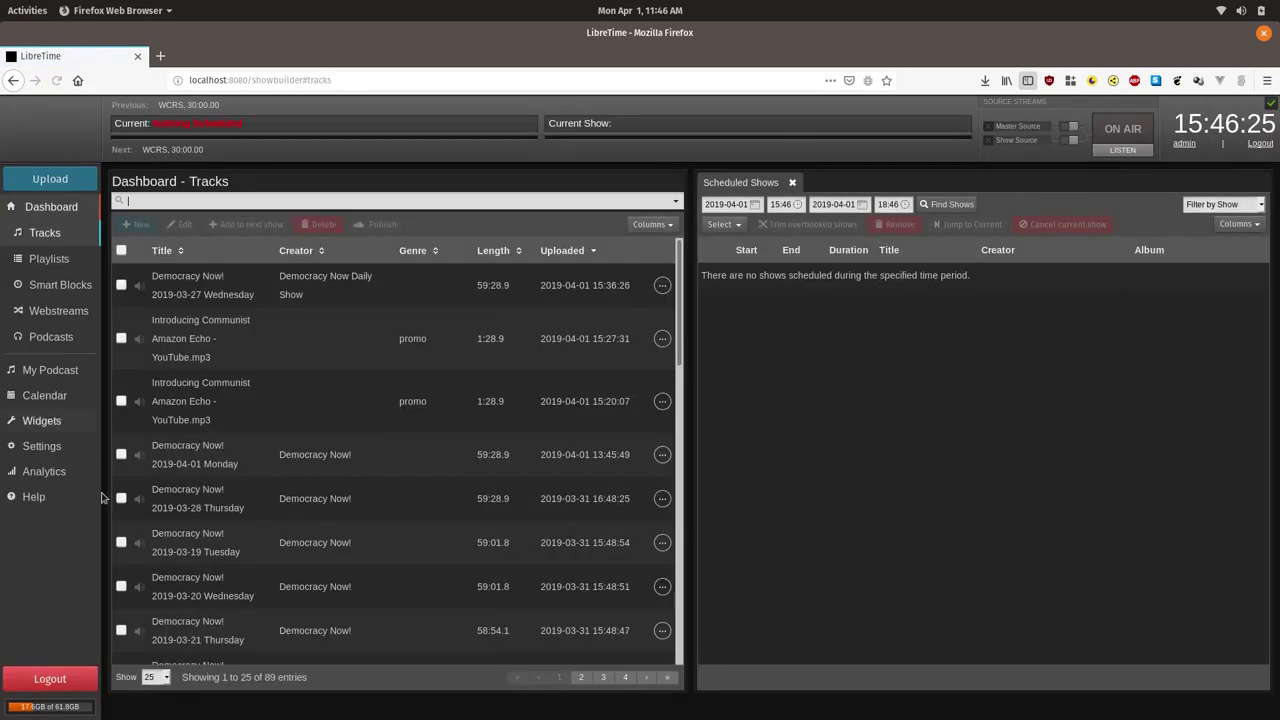
# Step: Open the General station settings and examine the intro and outro autoloading playlist and podcast smartblock options
pyautogui.click(50, 448)
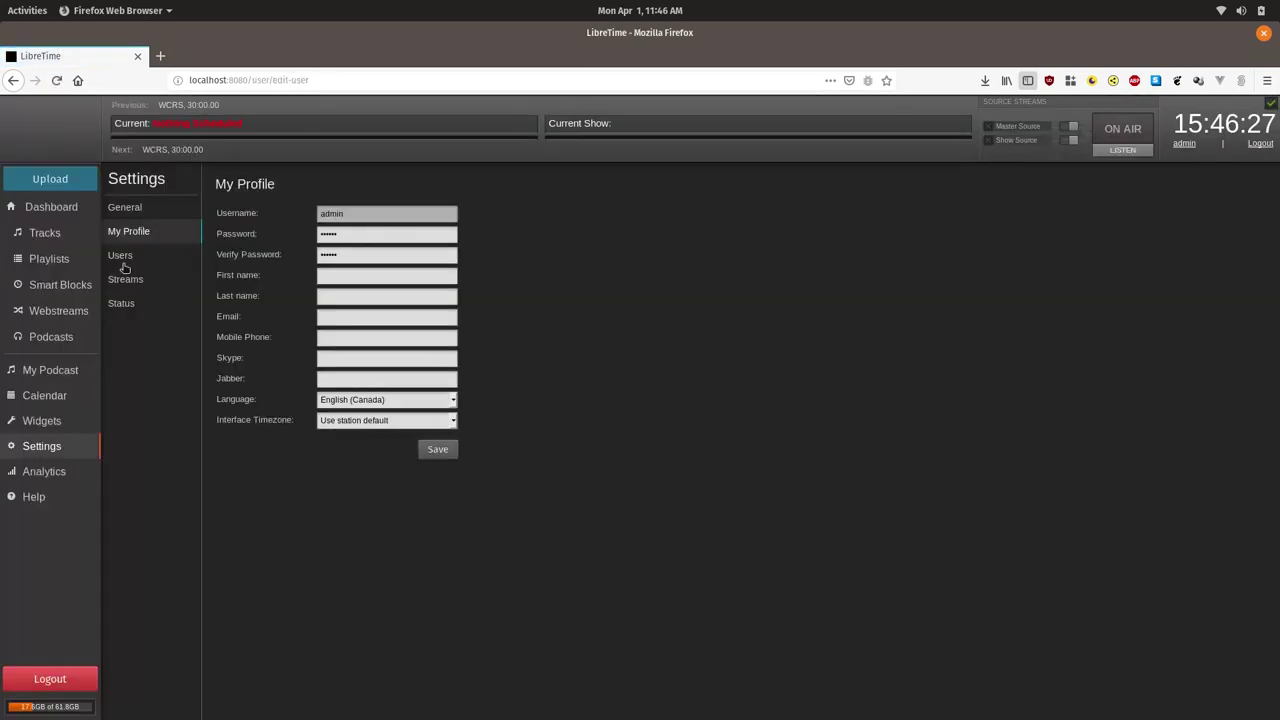
pyautogui.click(148, 212)
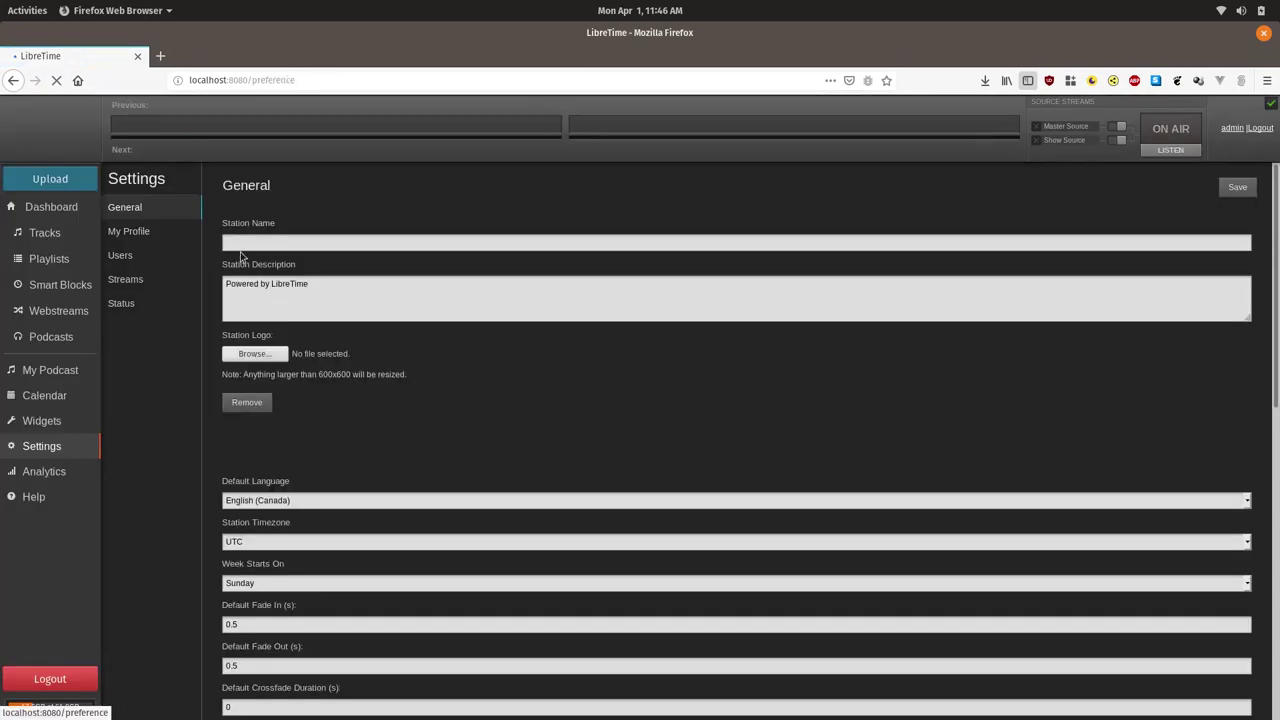
pyautogui.scroll(-5, 377, 480)
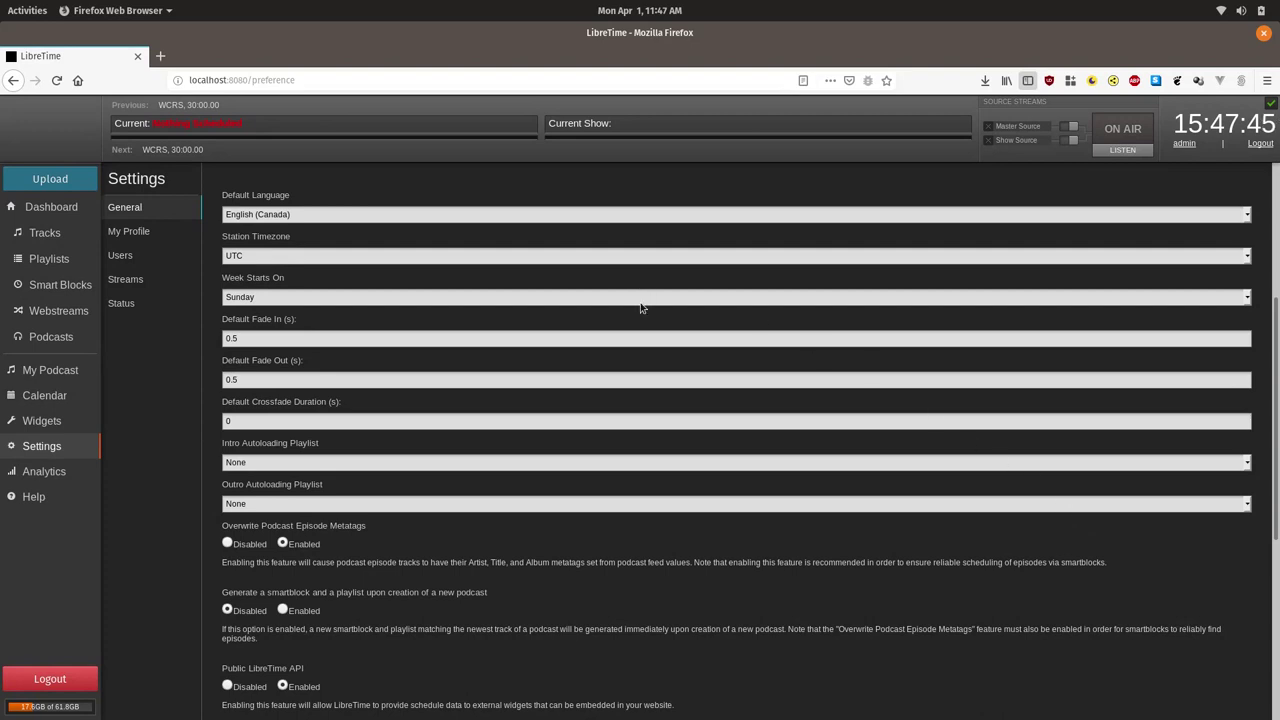
# Step: Load the discourse.libretime.org forum in a new browser tab, and return to the General settings page
pyautogui.click(498, 82)
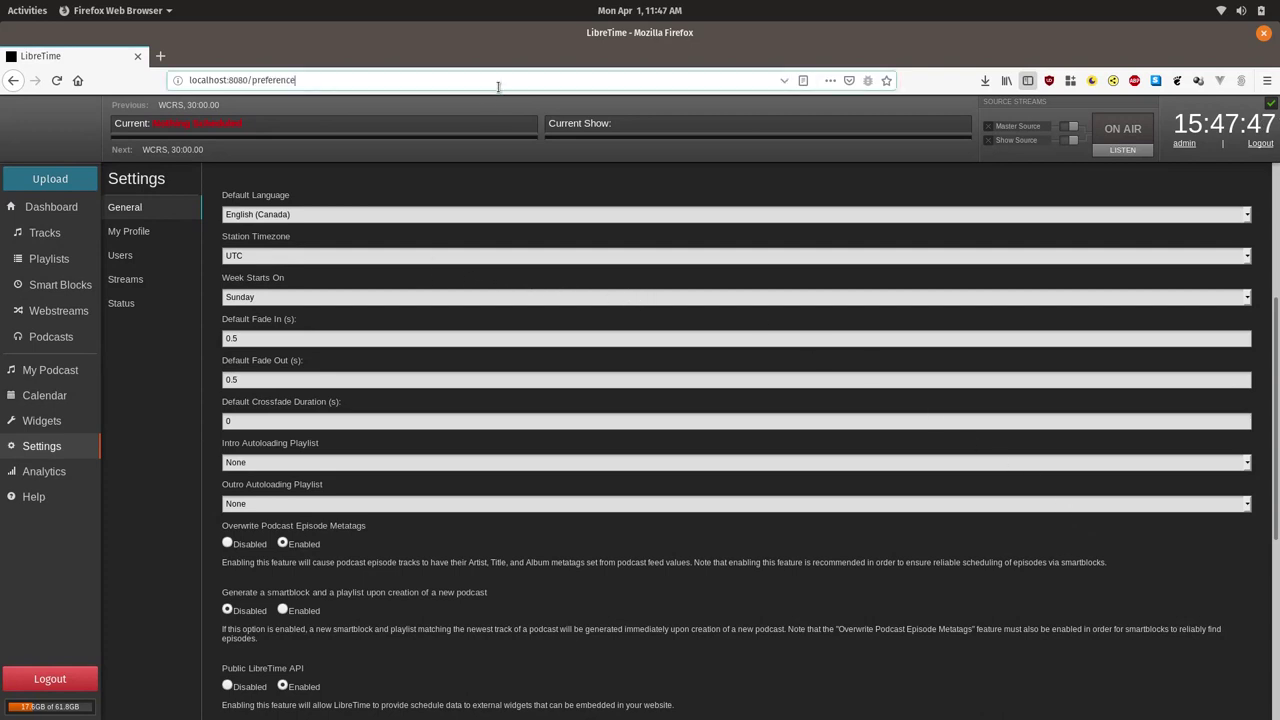
pyautogui.hotkey('ctrl', 't')
pyautogui.write('disco')
pyautogui.press('Return')
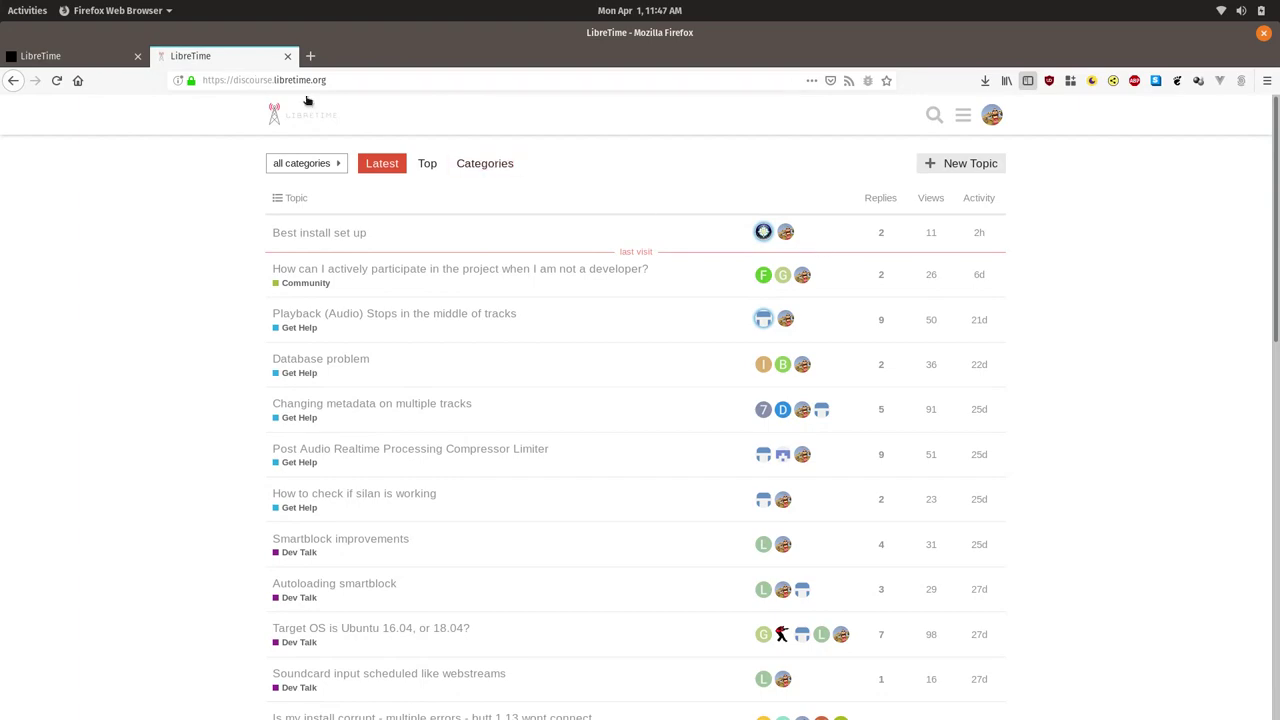
pyautogui.click(118, 57)
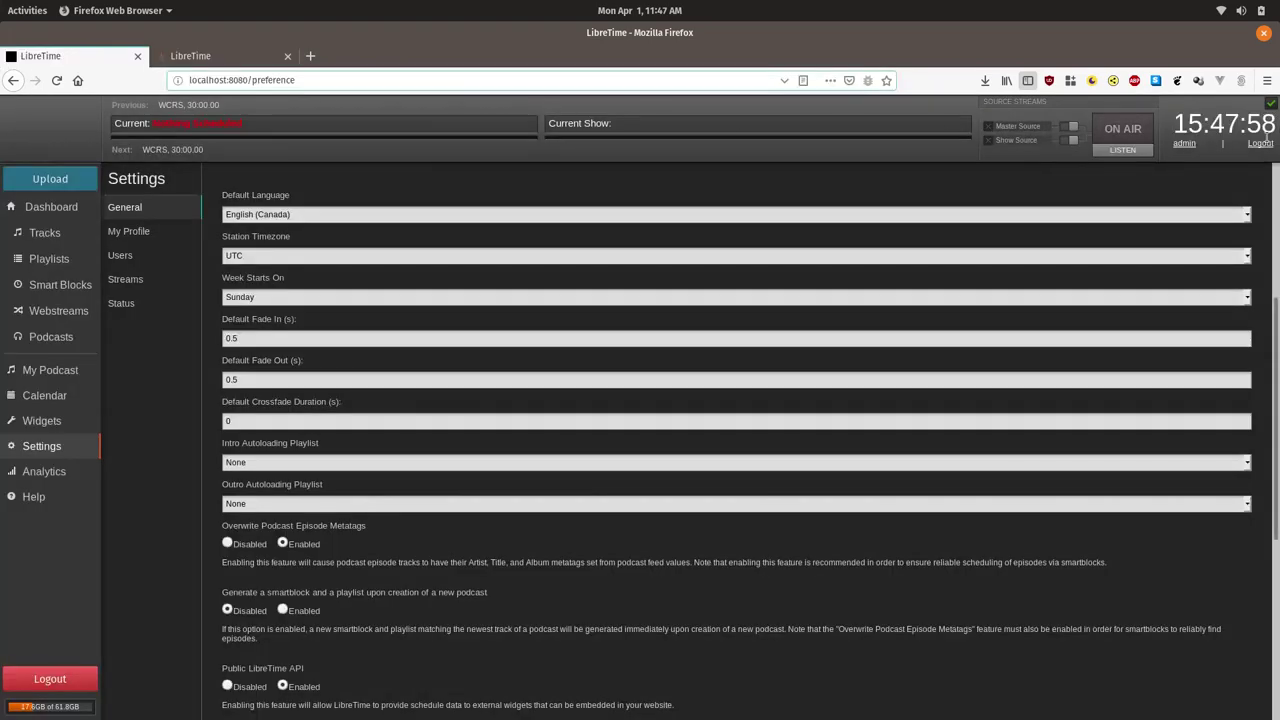